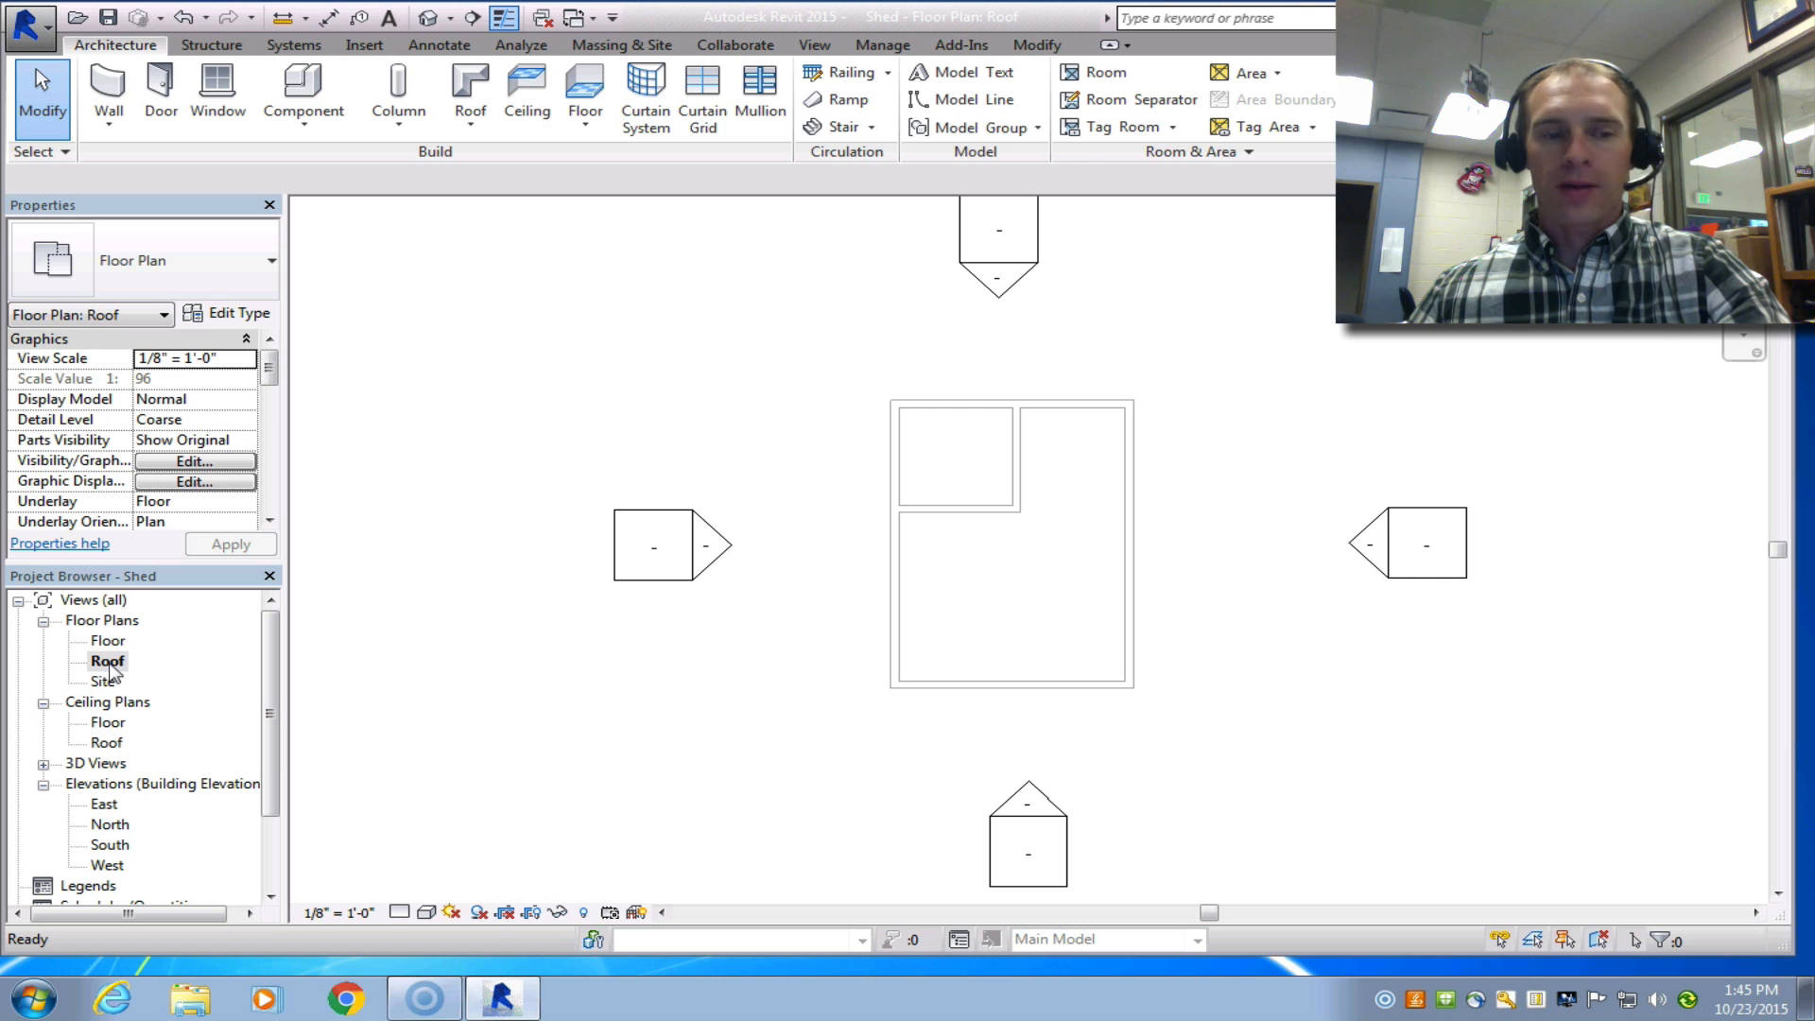
# Start a roof by footprint and create slope-defining boundary lines from the west and east walls with a 1' 0" overhang.
pyautogui.click(472, 99)
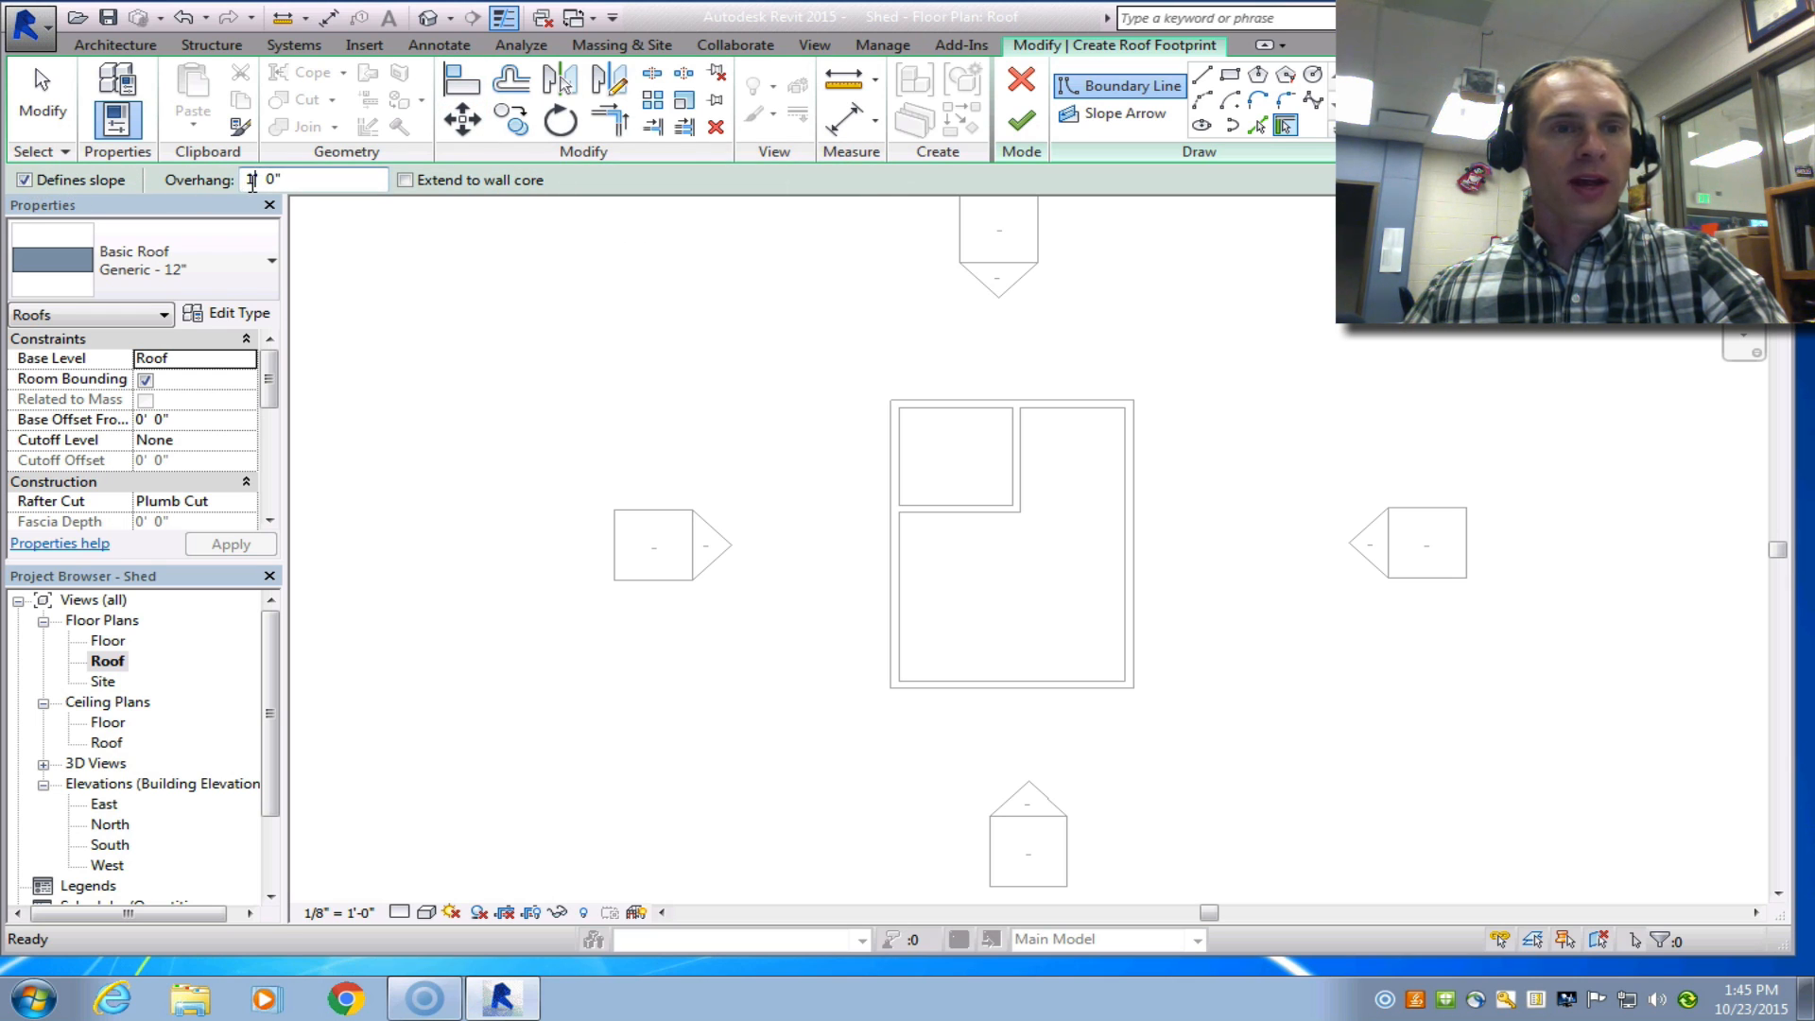
pyautogui.click(889, 541)
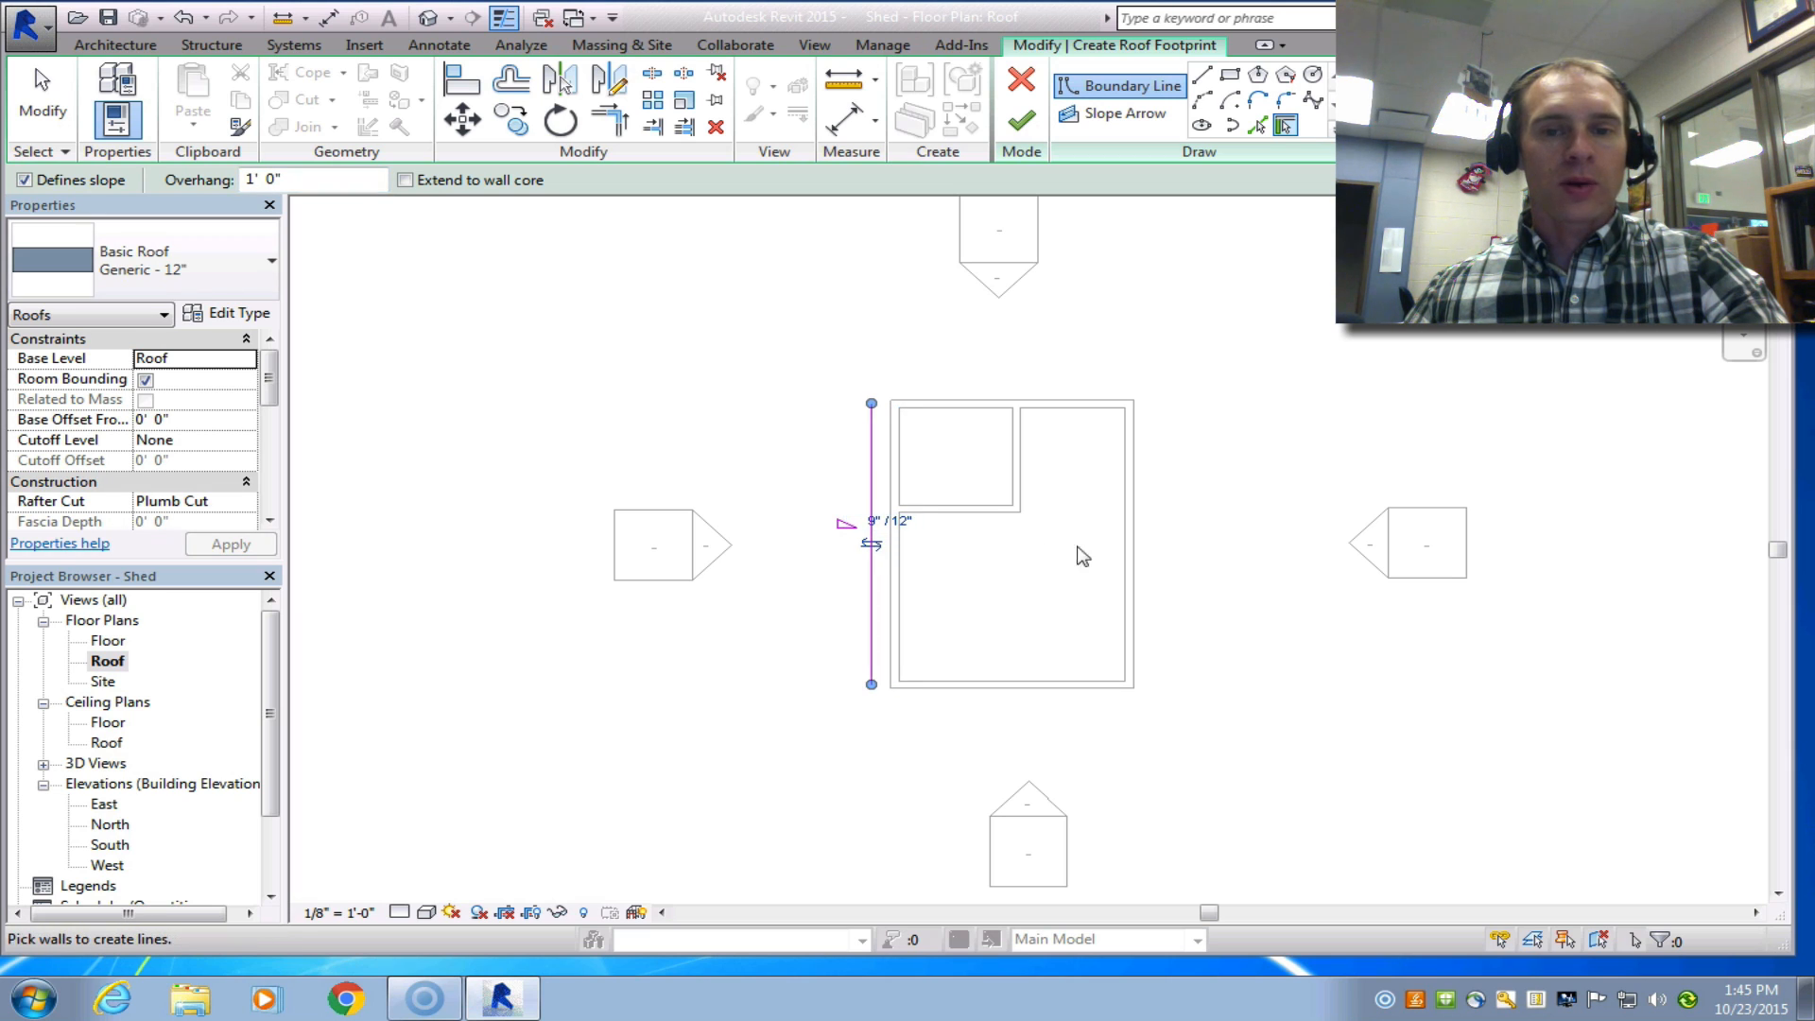
pyautogui.click(1146, 561)
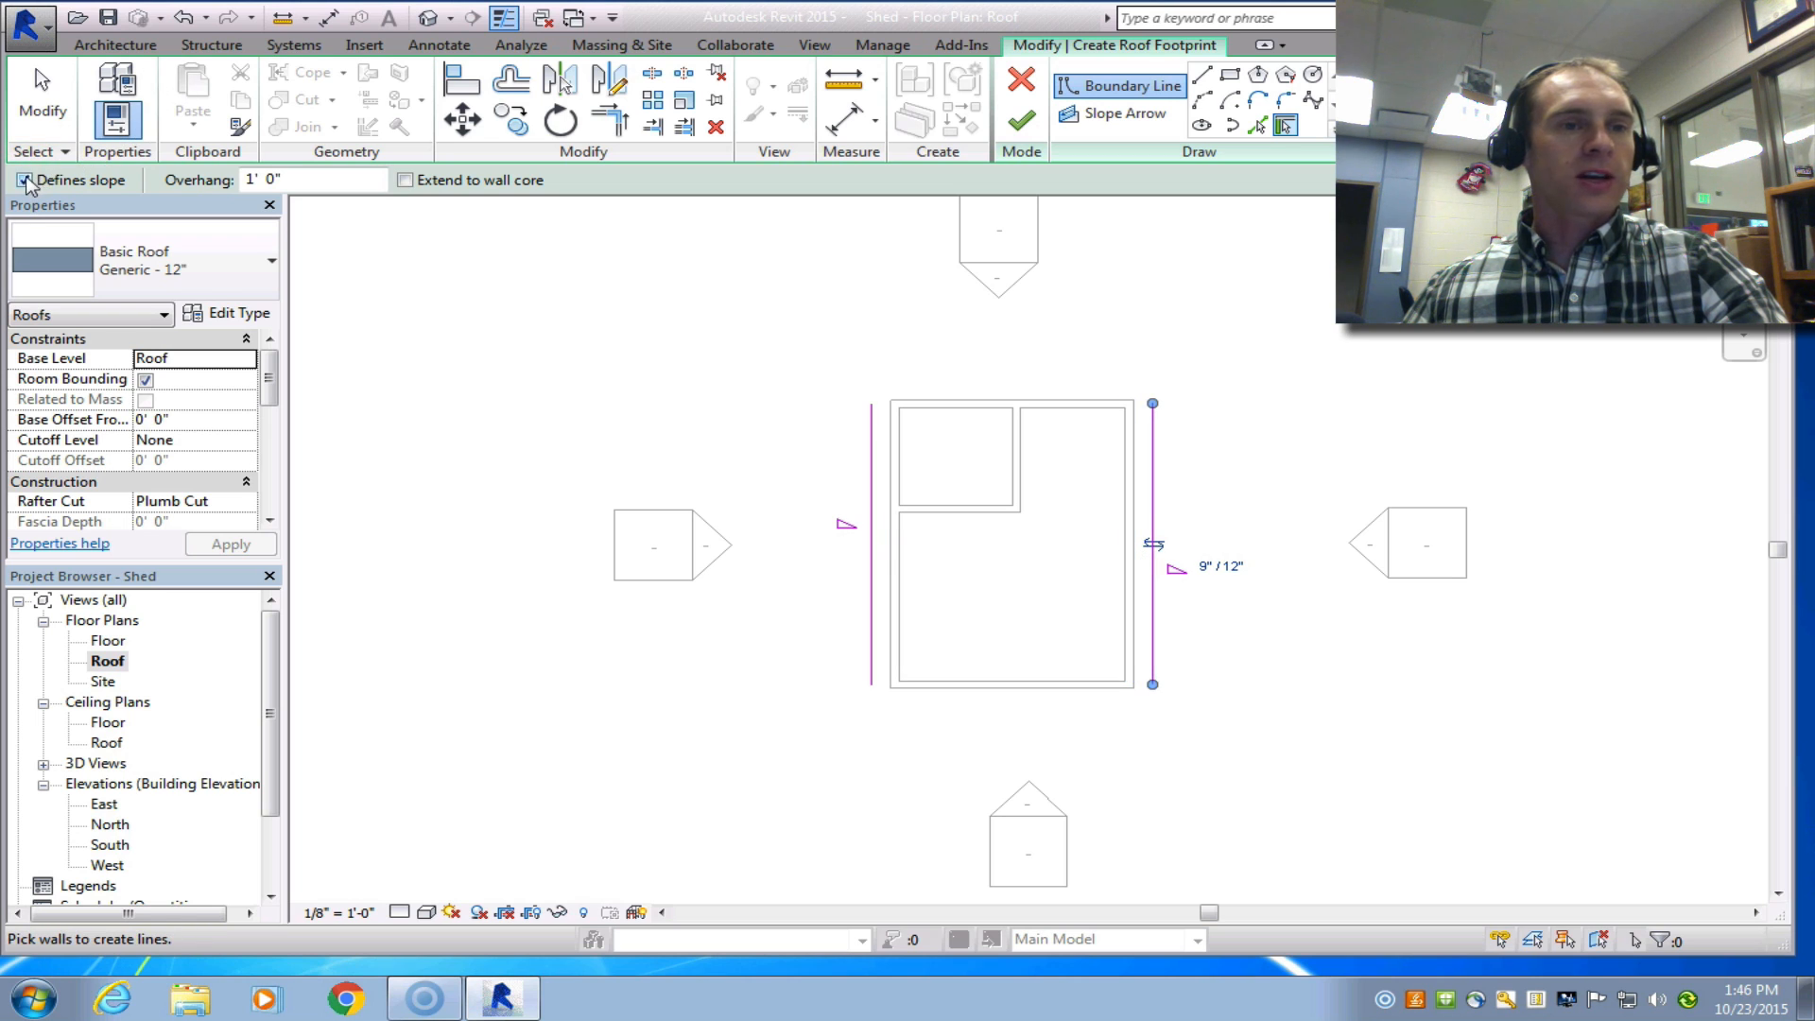
# Turn off slope definition and add boundary lines from the north and south walls to close the roof footprint.
pyautogui.click(24, 179)
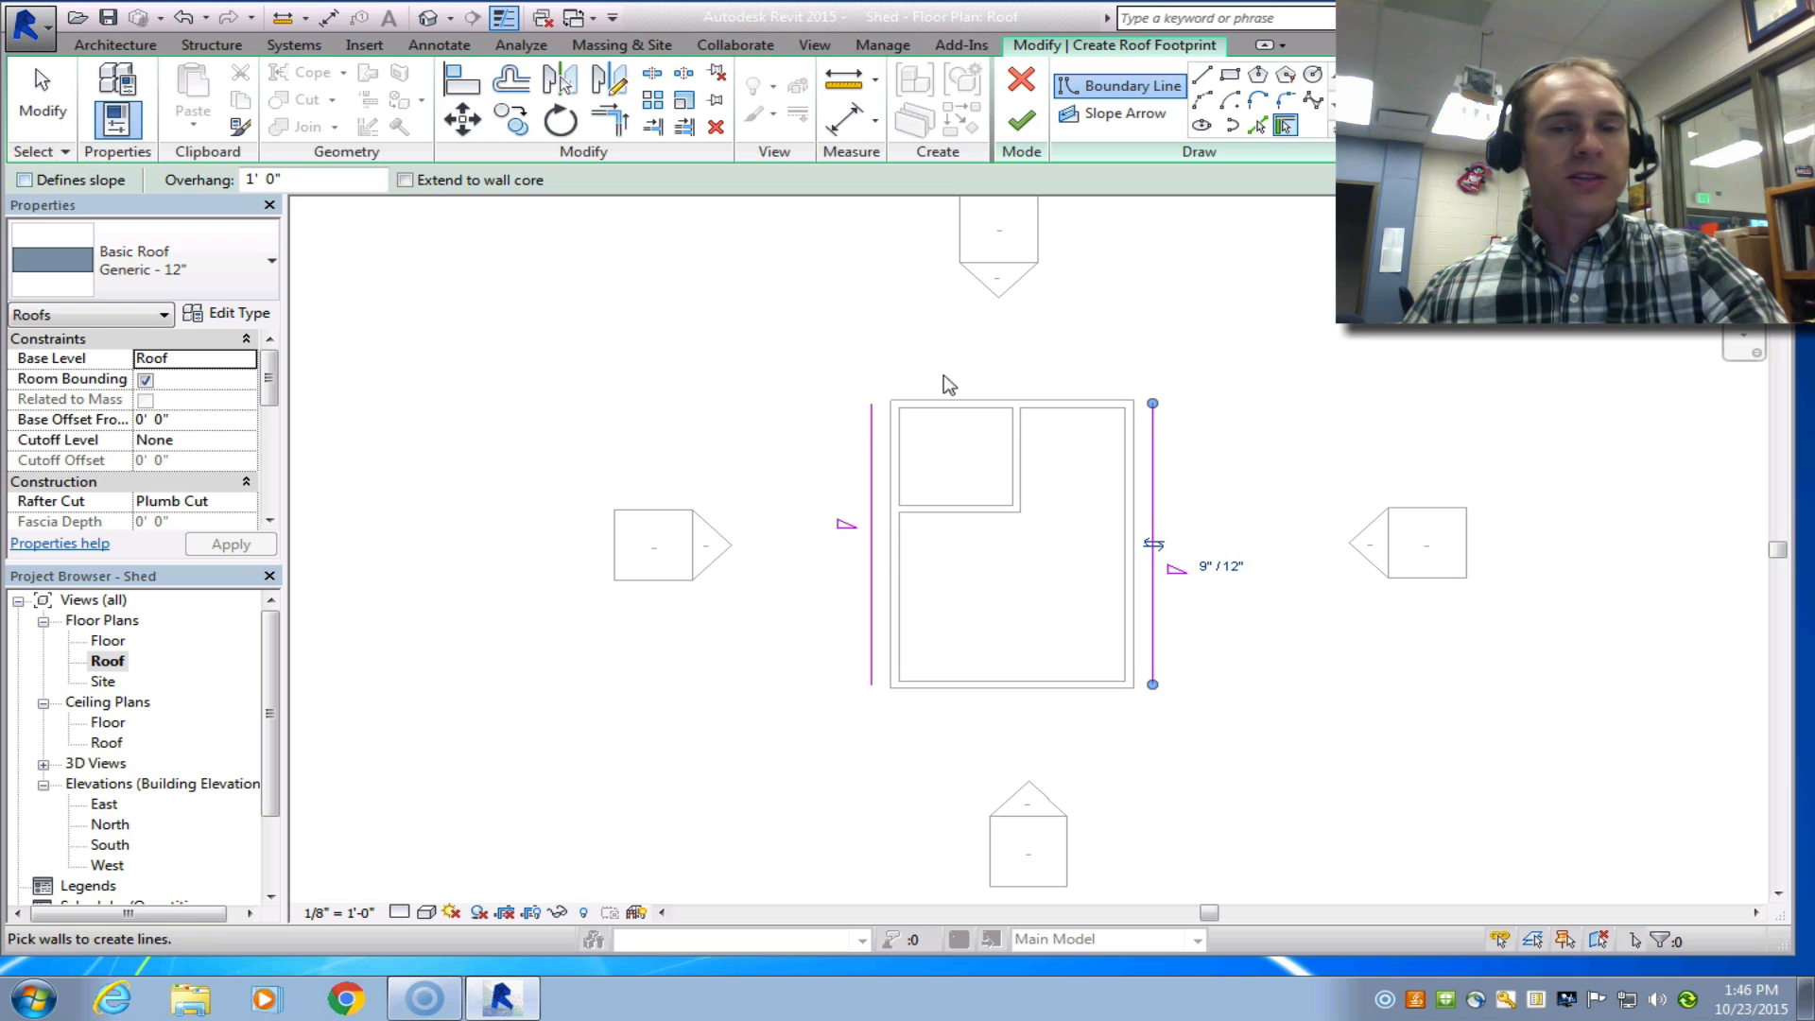
pyautogui.click(1012, 406)
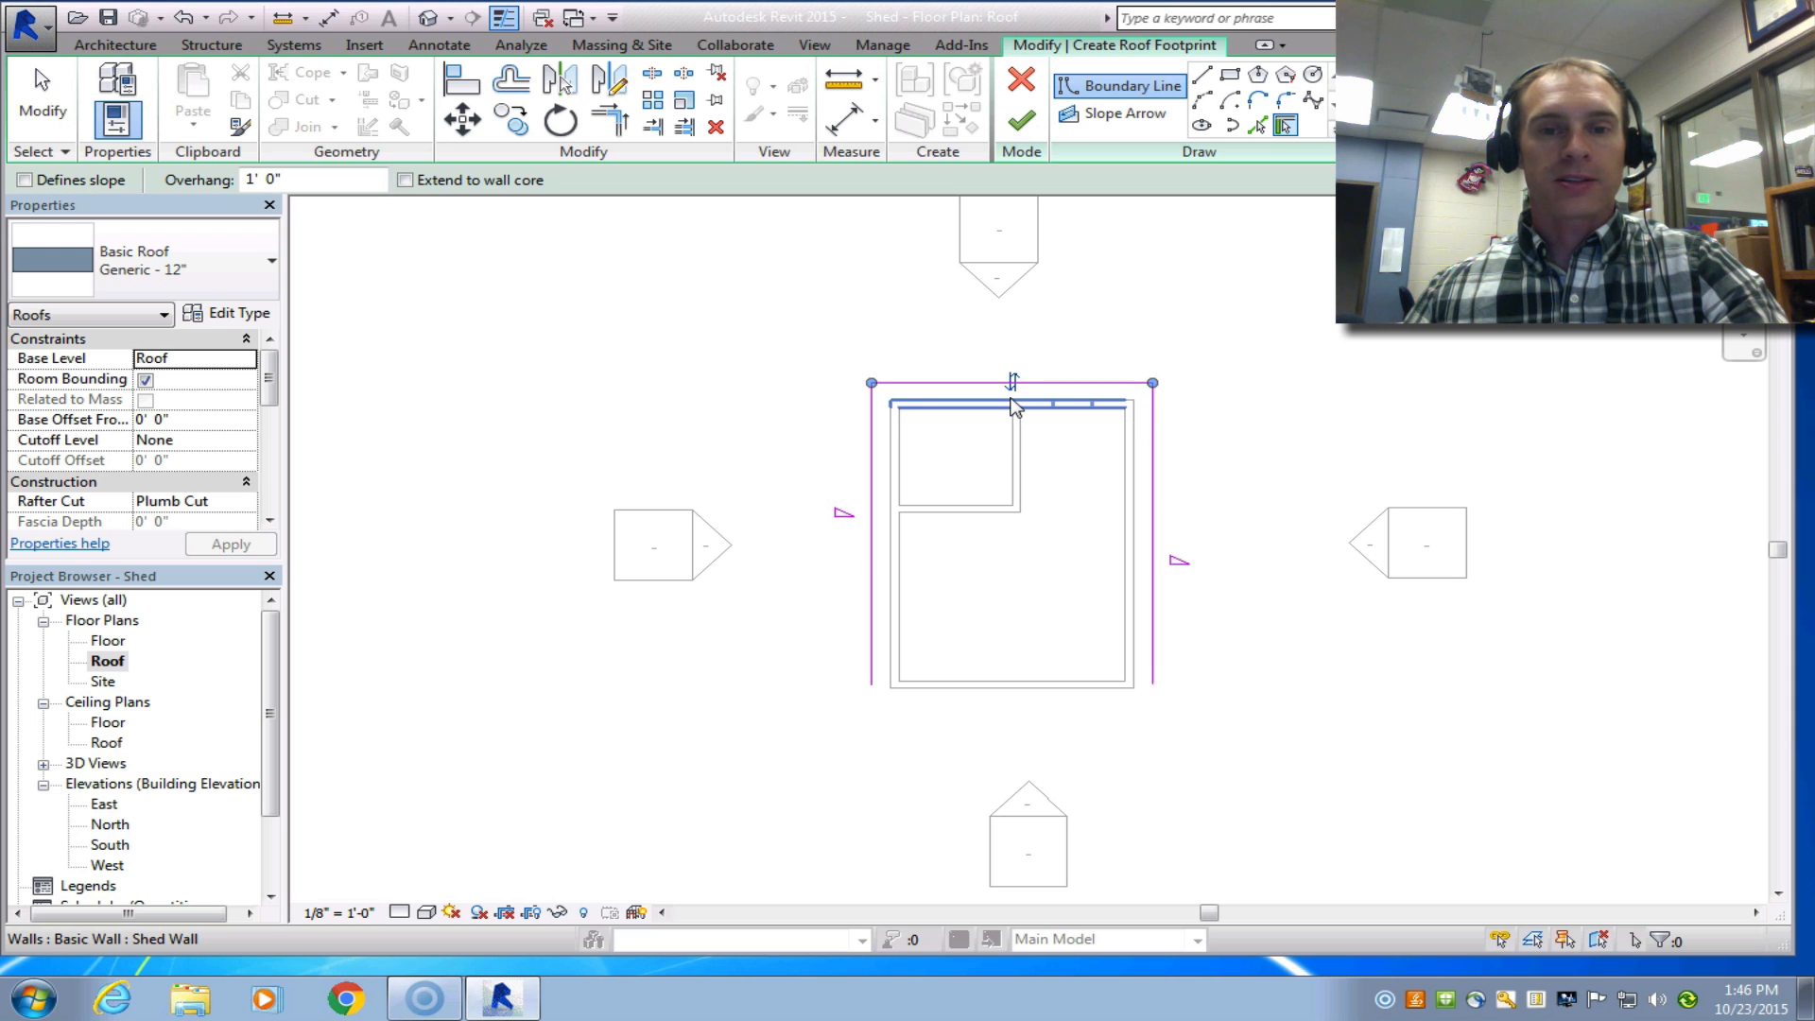
pyautogui.click(1026, 704)
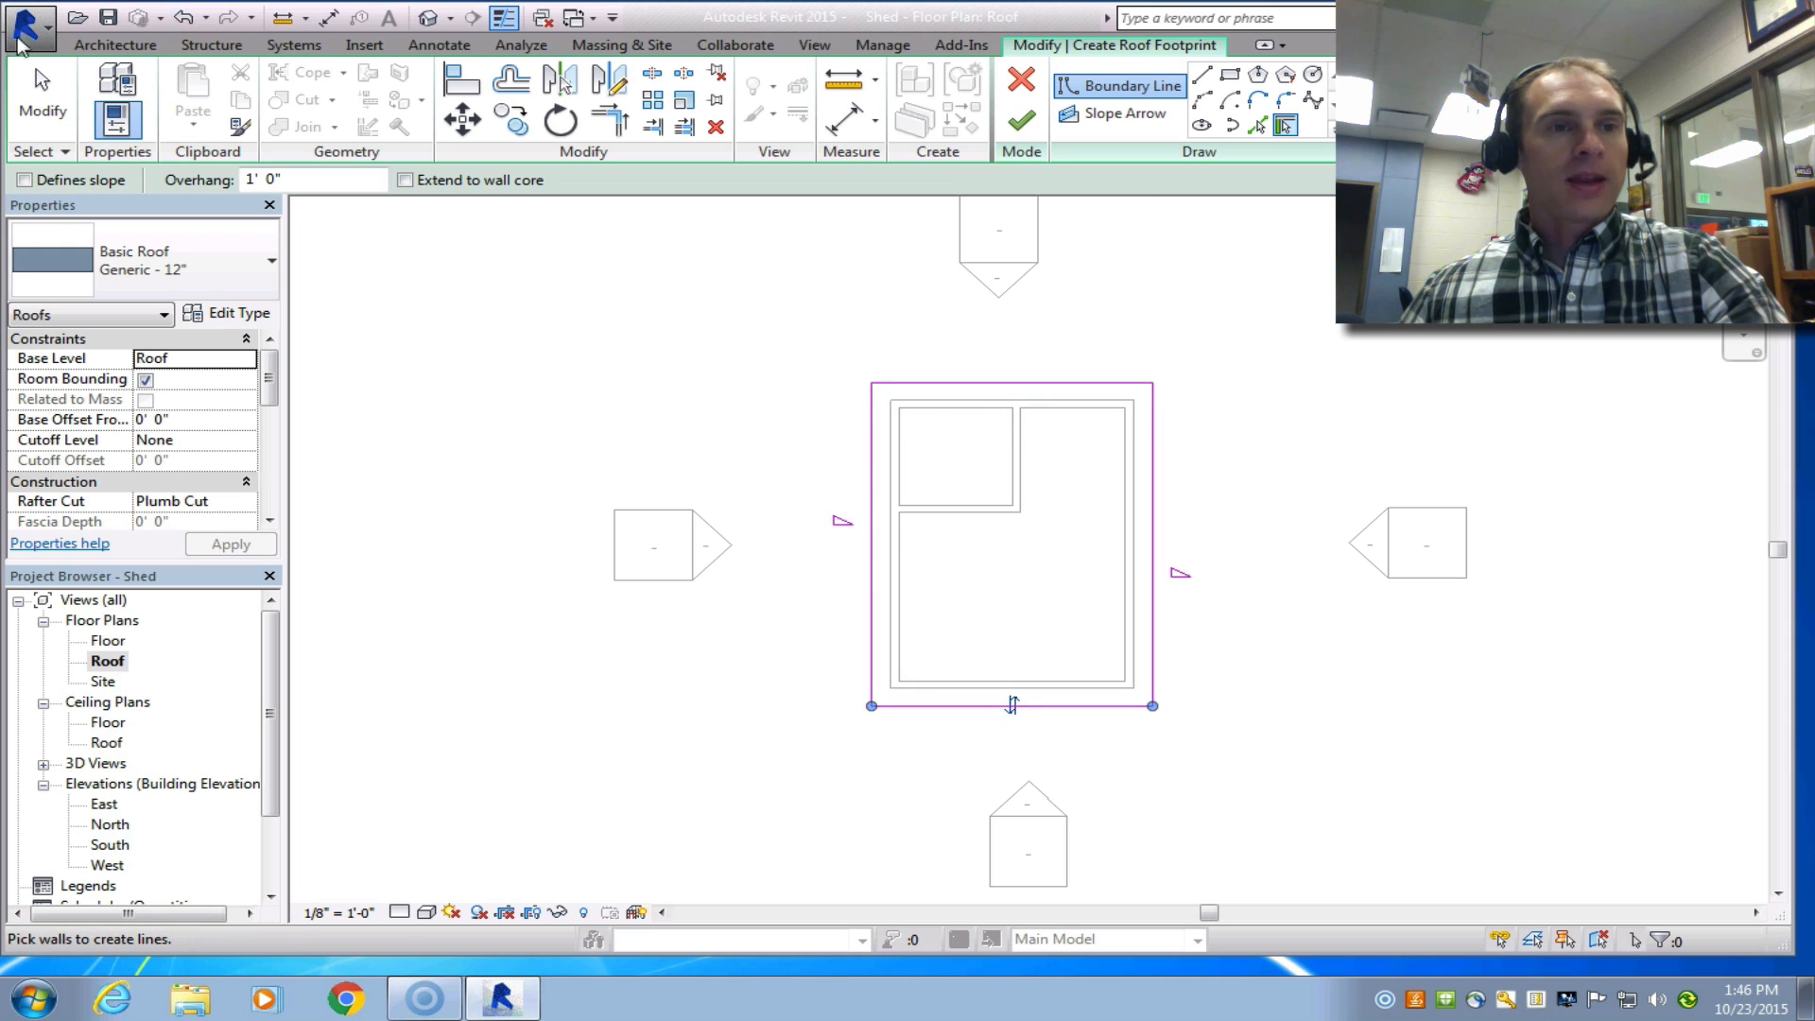
# Set the slope of the west roof boundary line to 5" / 12".
pyautogui.click(42, 94)
pyautogui.click(871, 535)
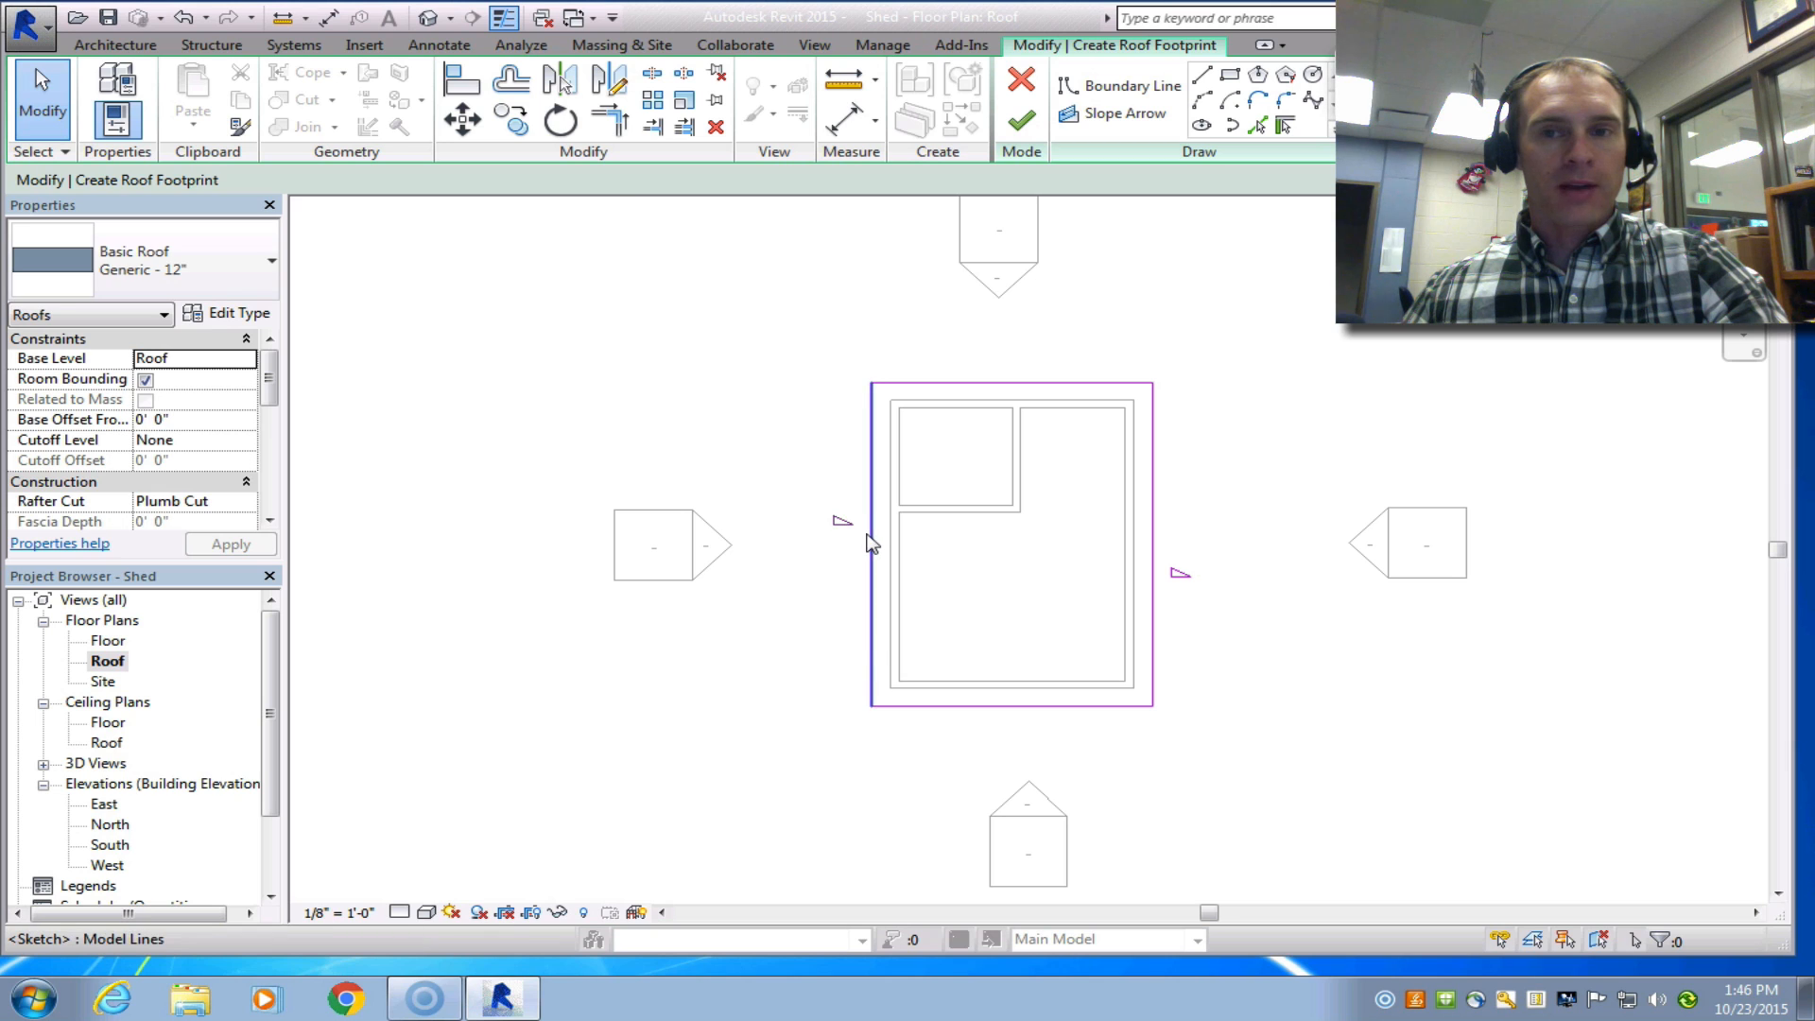
pyautogui.click(884, 518)
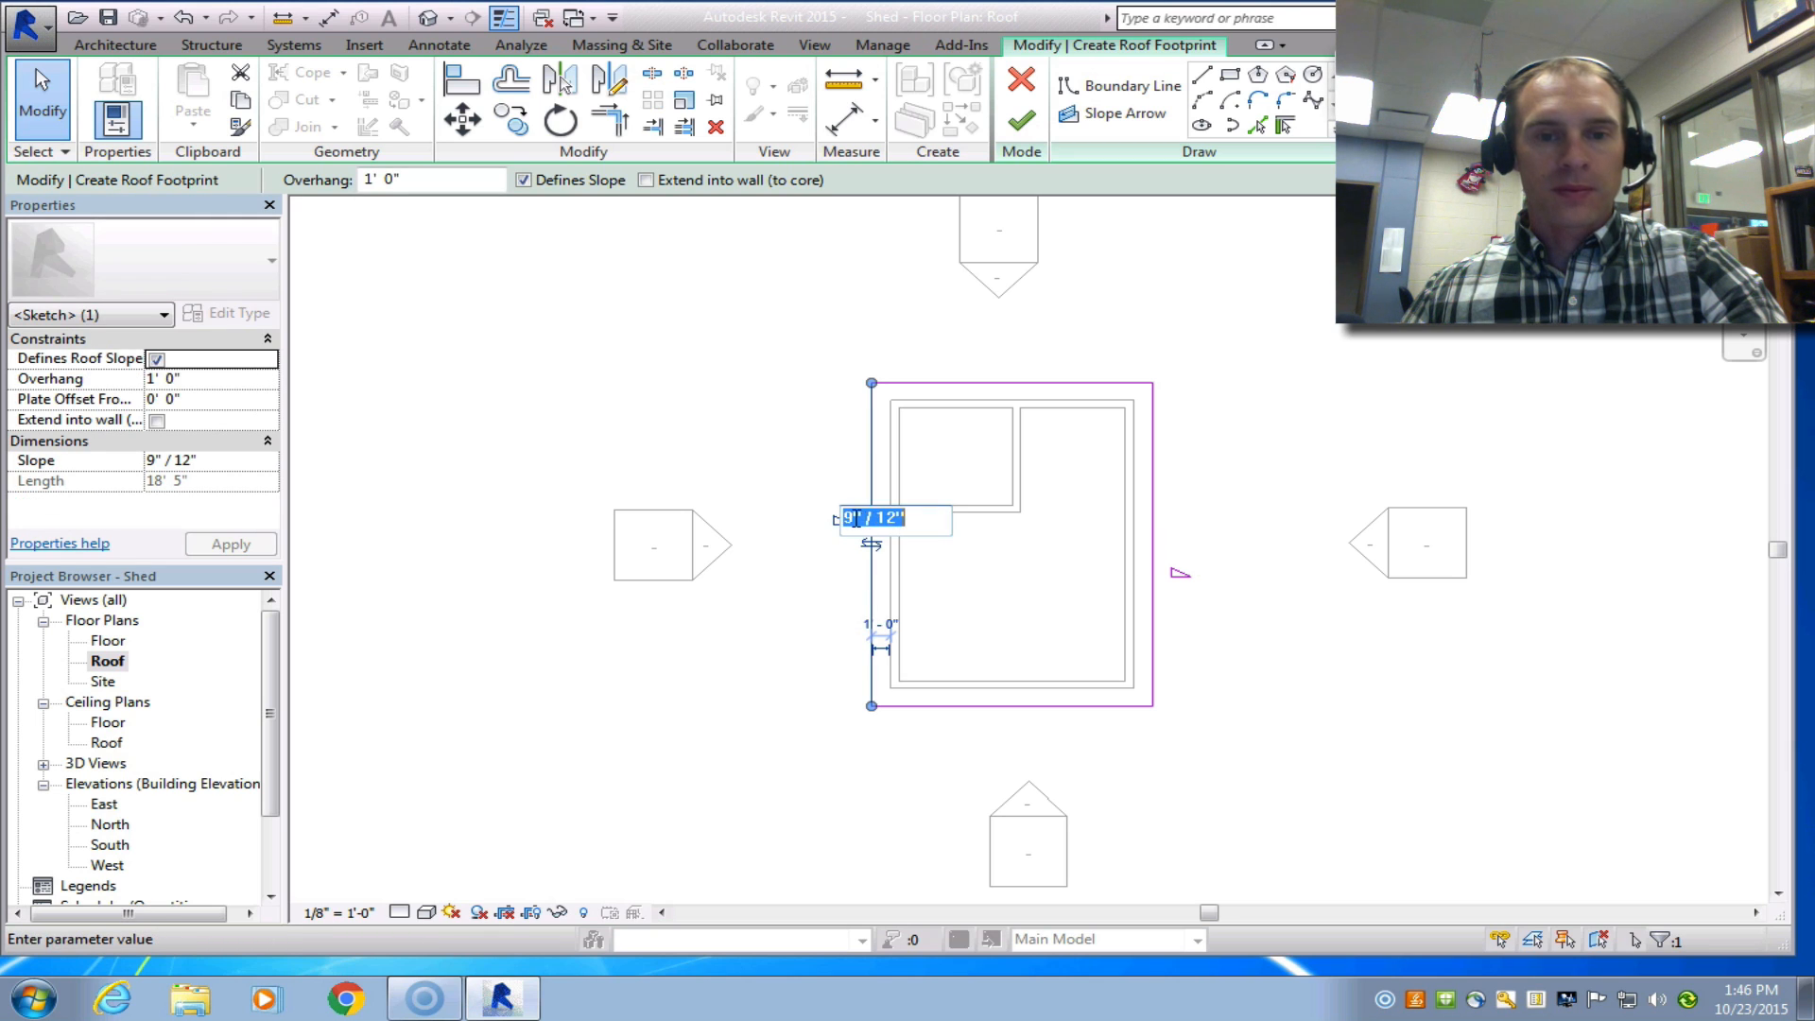
pyautogui.press('BackSpace')
pyautogui.write('5')
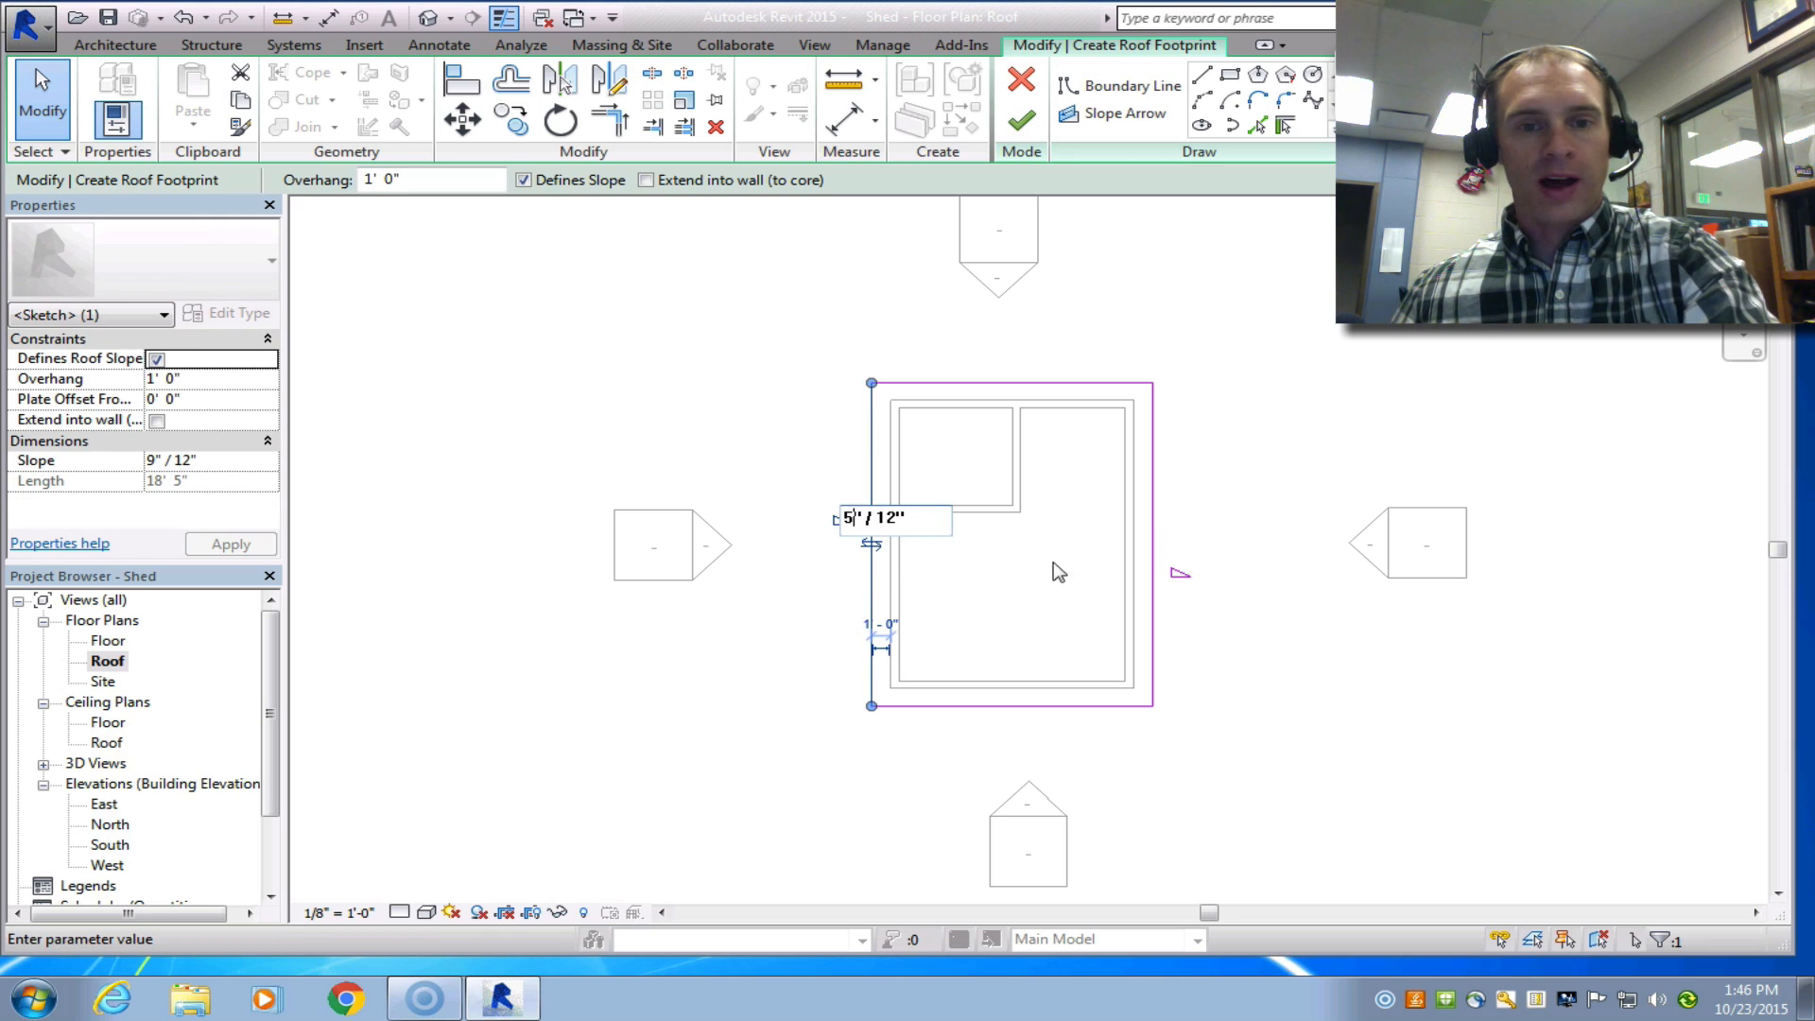
pyautogui.press('Return')
# Set the slope of the east roof boundary line to 5" / 12".
pyautogui.click(1153, 572)
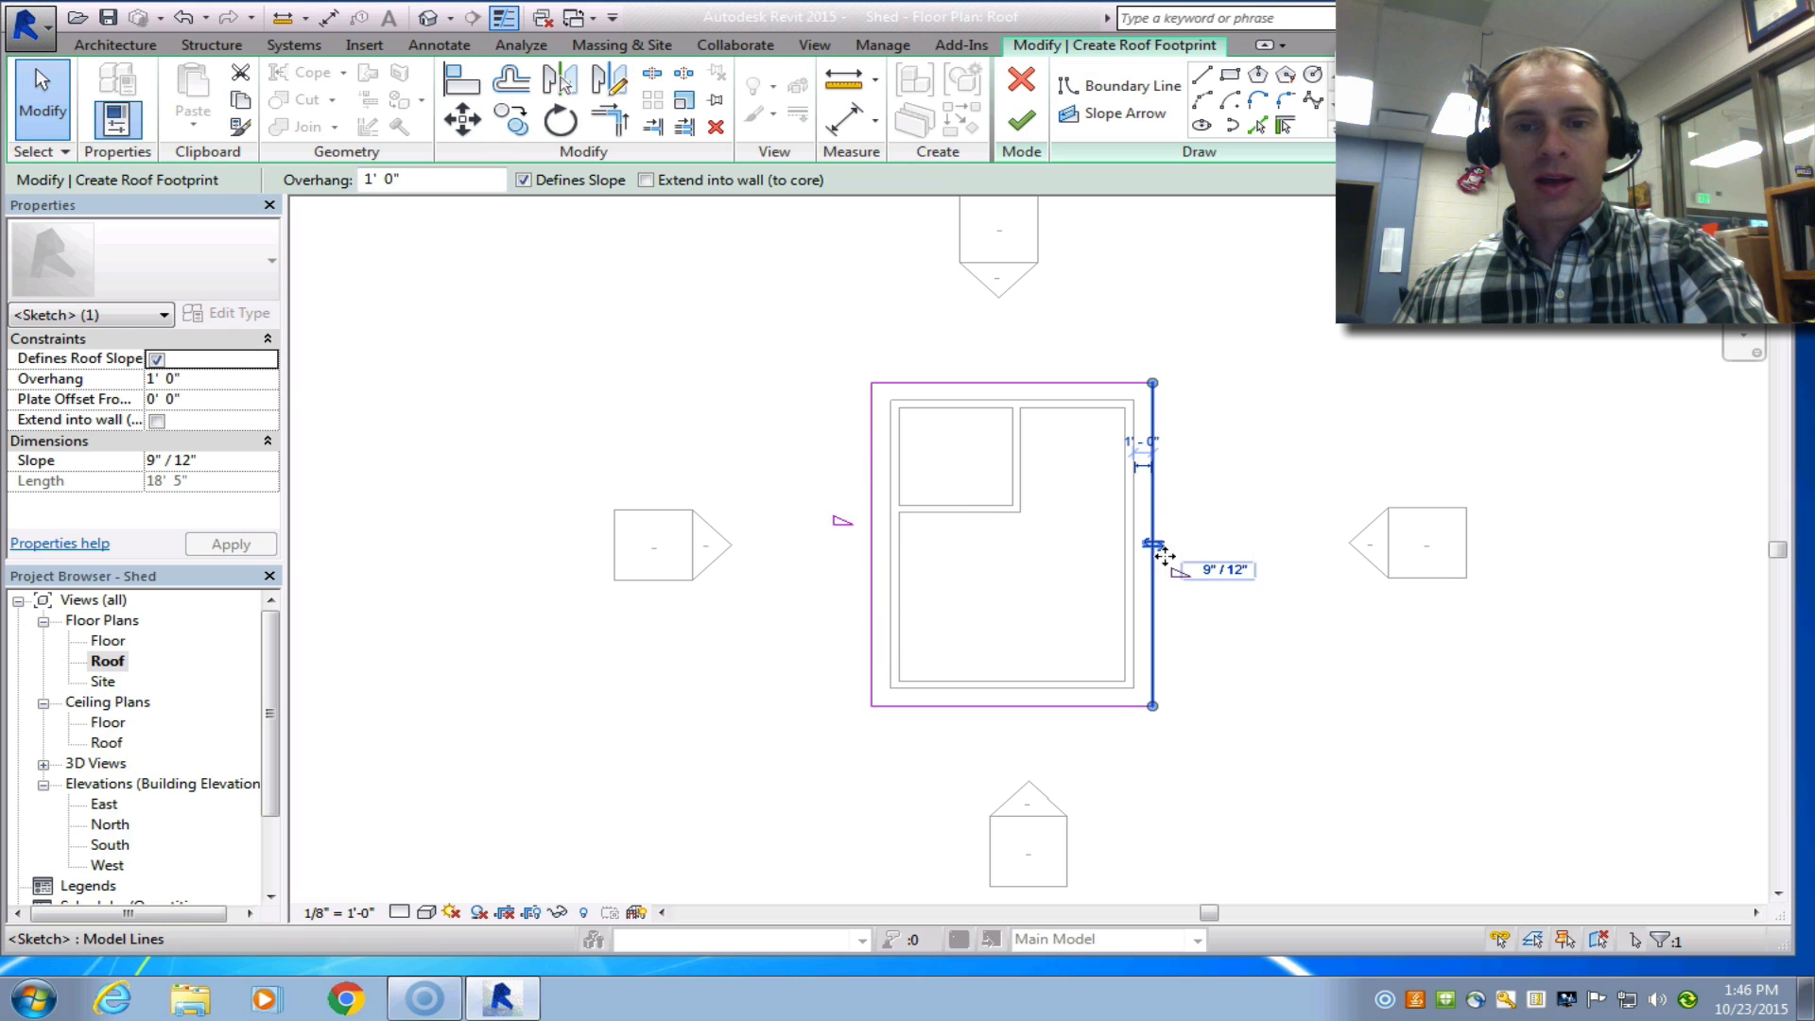
pyautogui.click(1203, 576)
pyautogui.click(1193, 569)
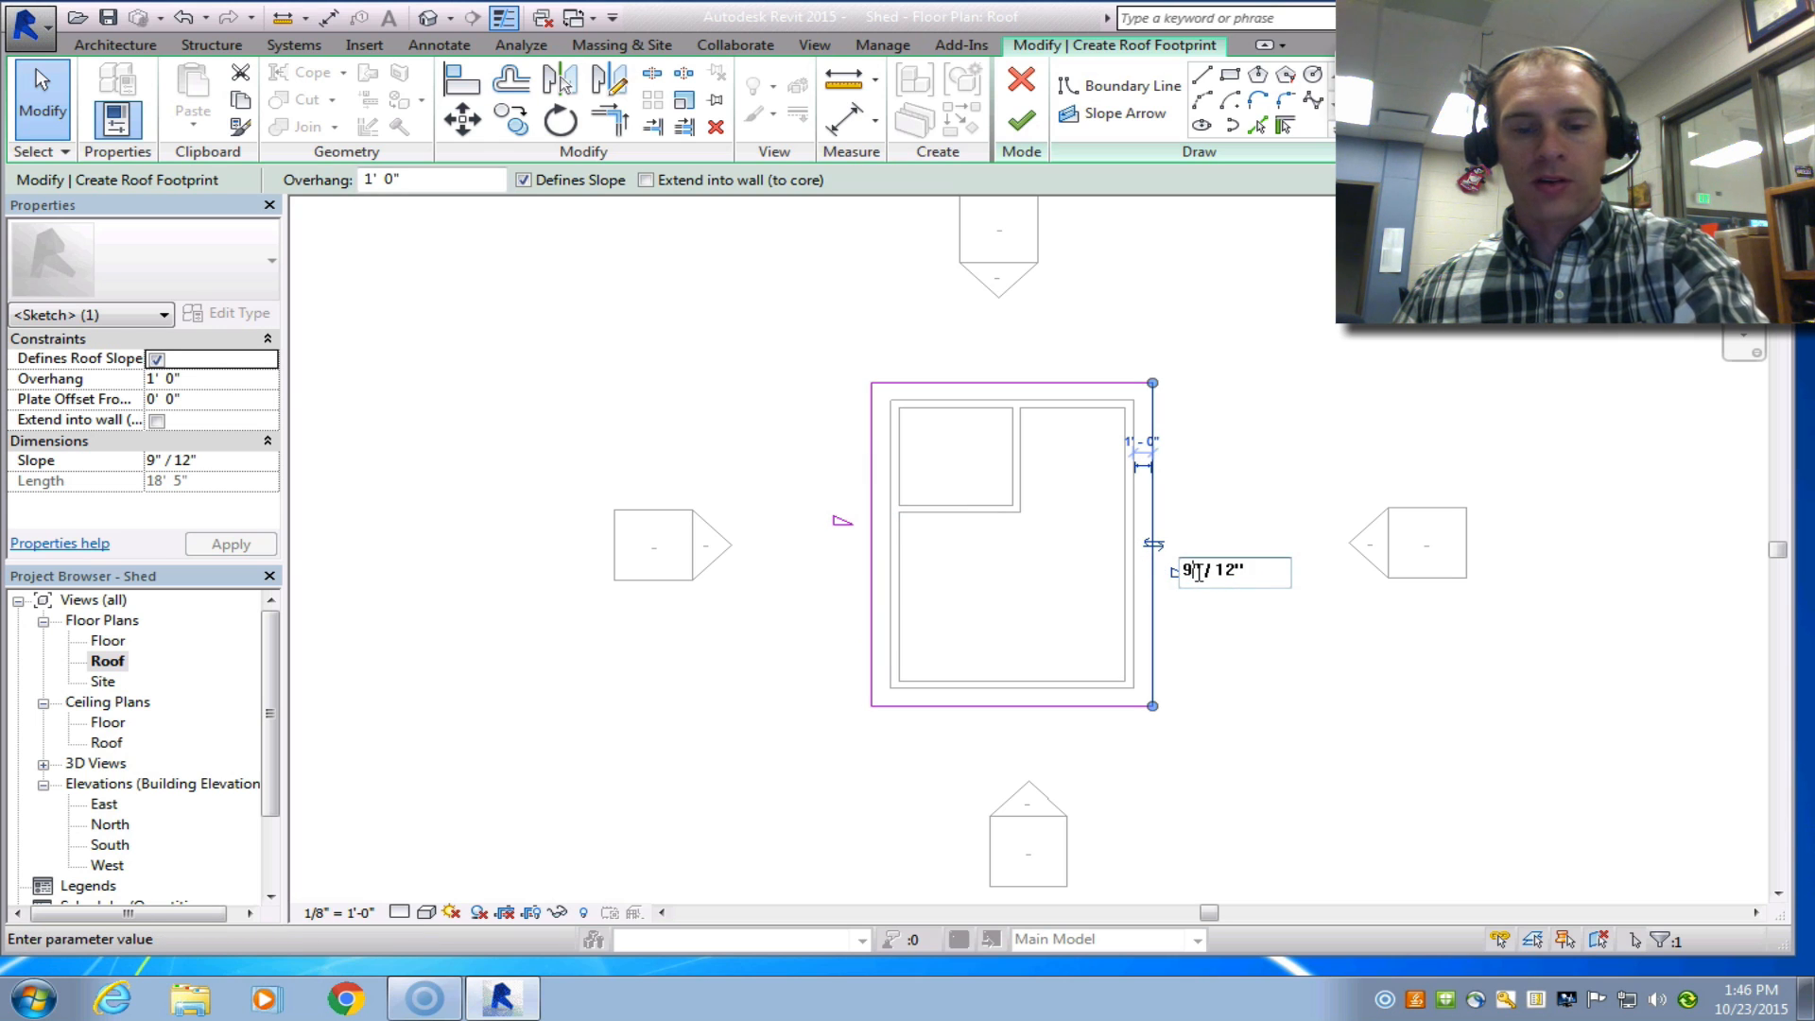
pyautogui.press('BackSpace')
pyautogui.write('5')
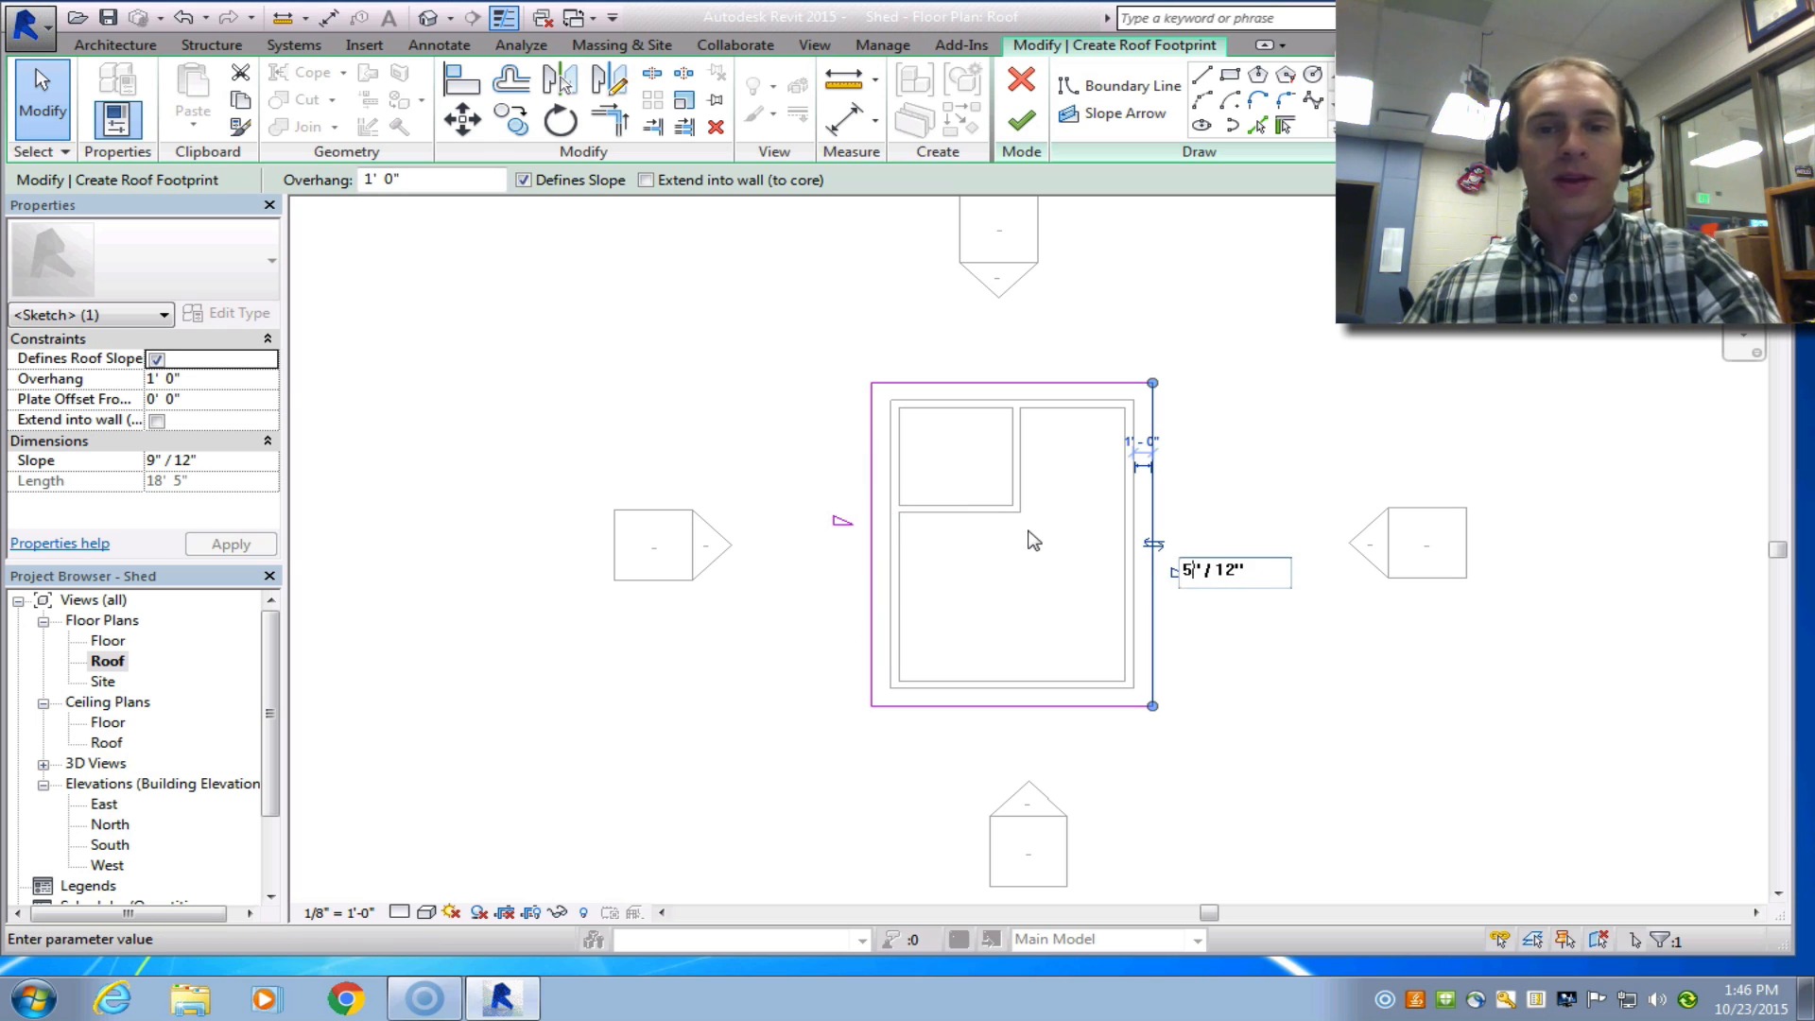
pyautogui.press('Return')
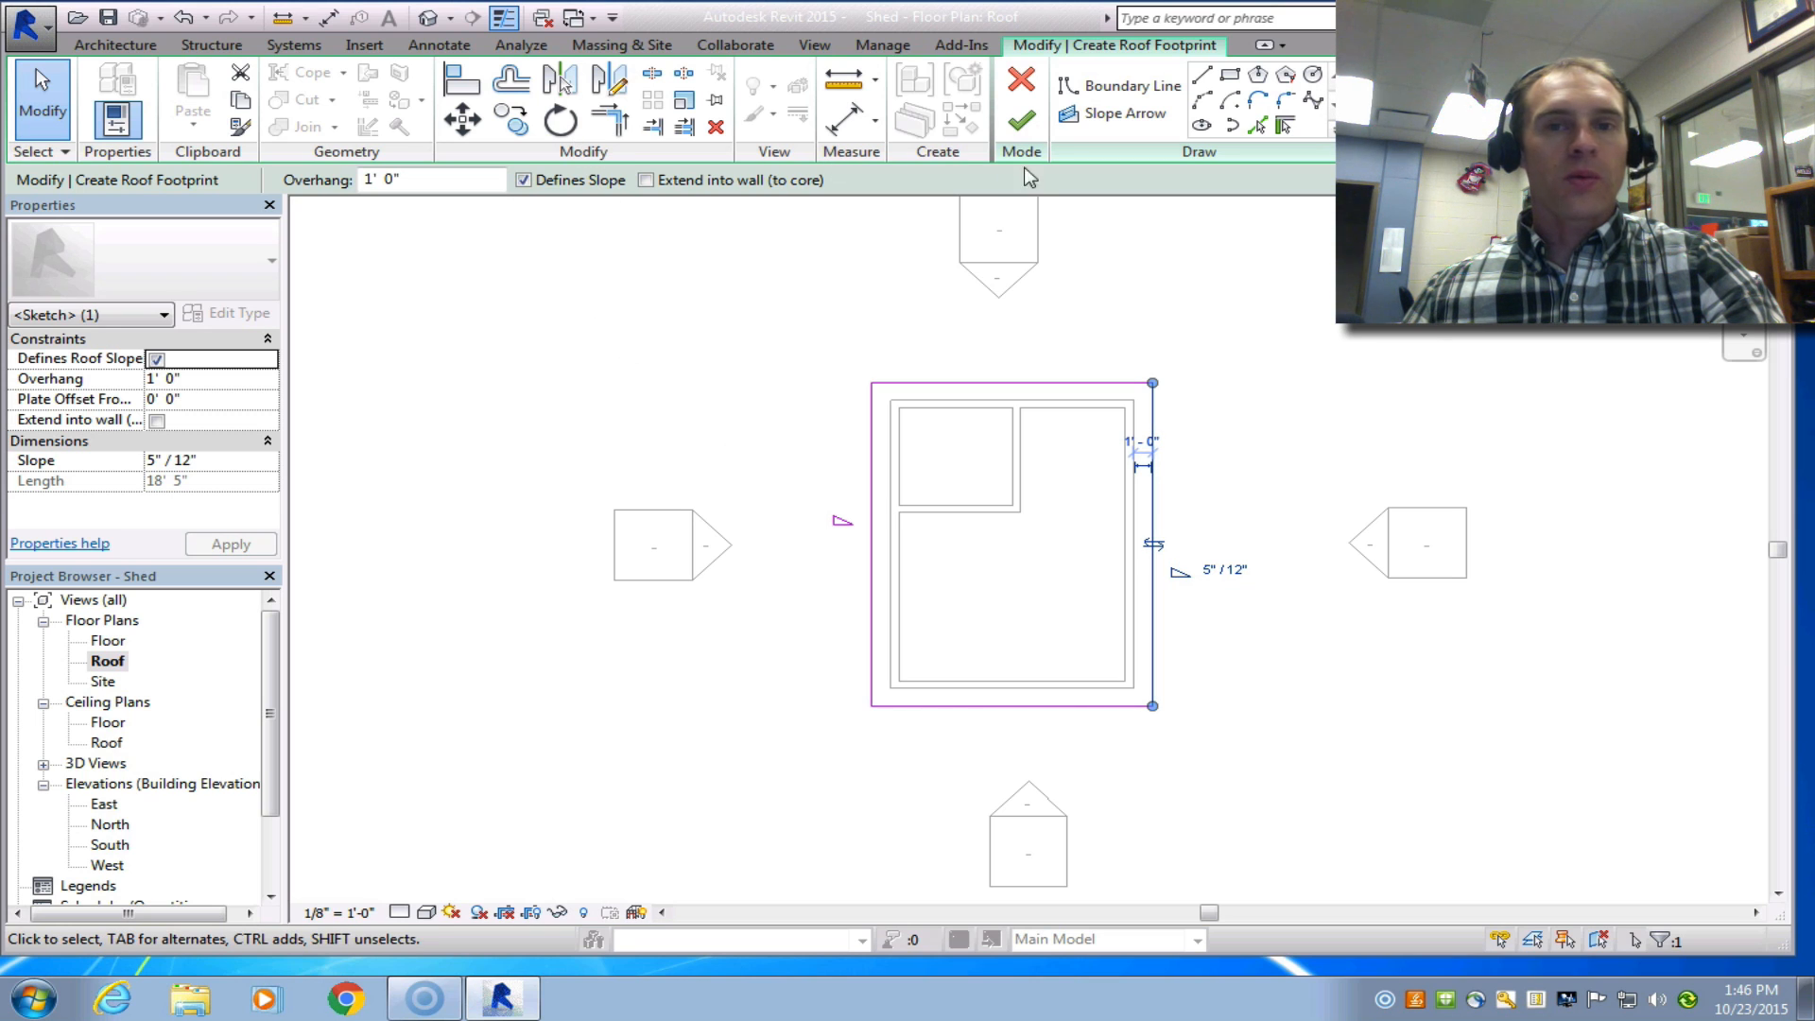
# Check the west boundary's slope, finish the roof footprint, and attach the highlighted walls to the roof.
pyautogui.click(871, 478)
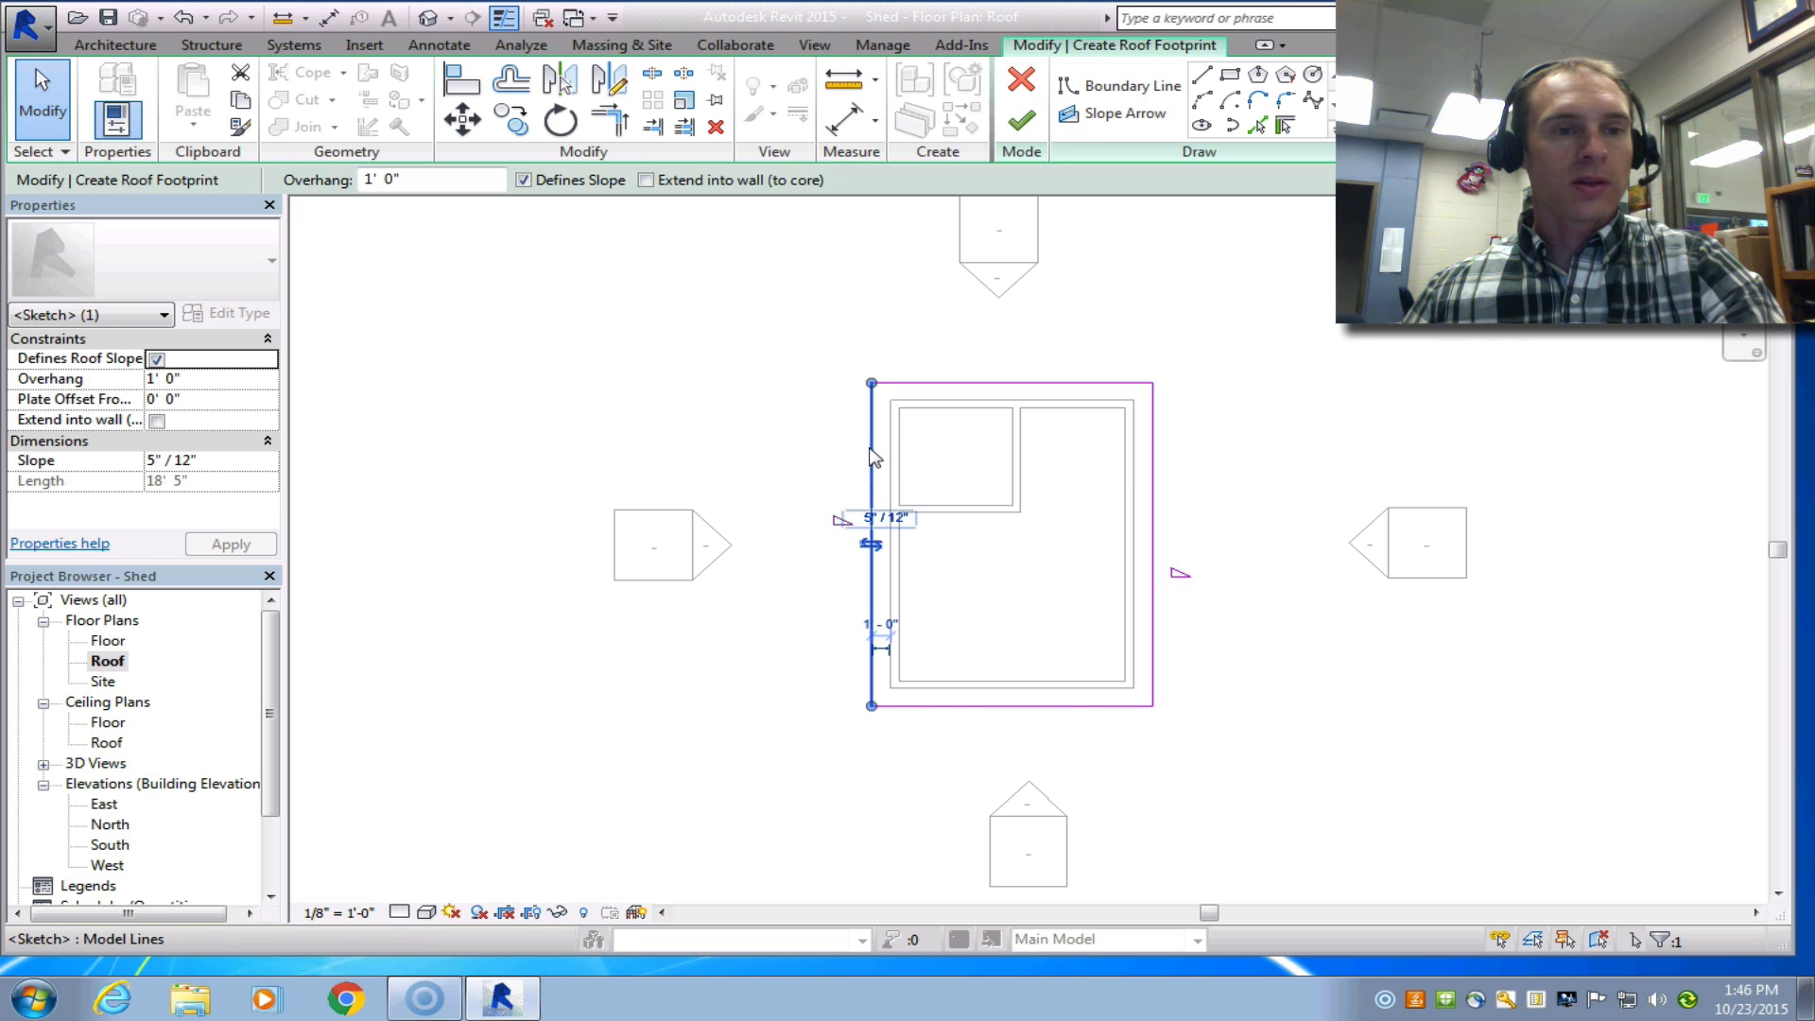
pyautogui.click(1028, 121)
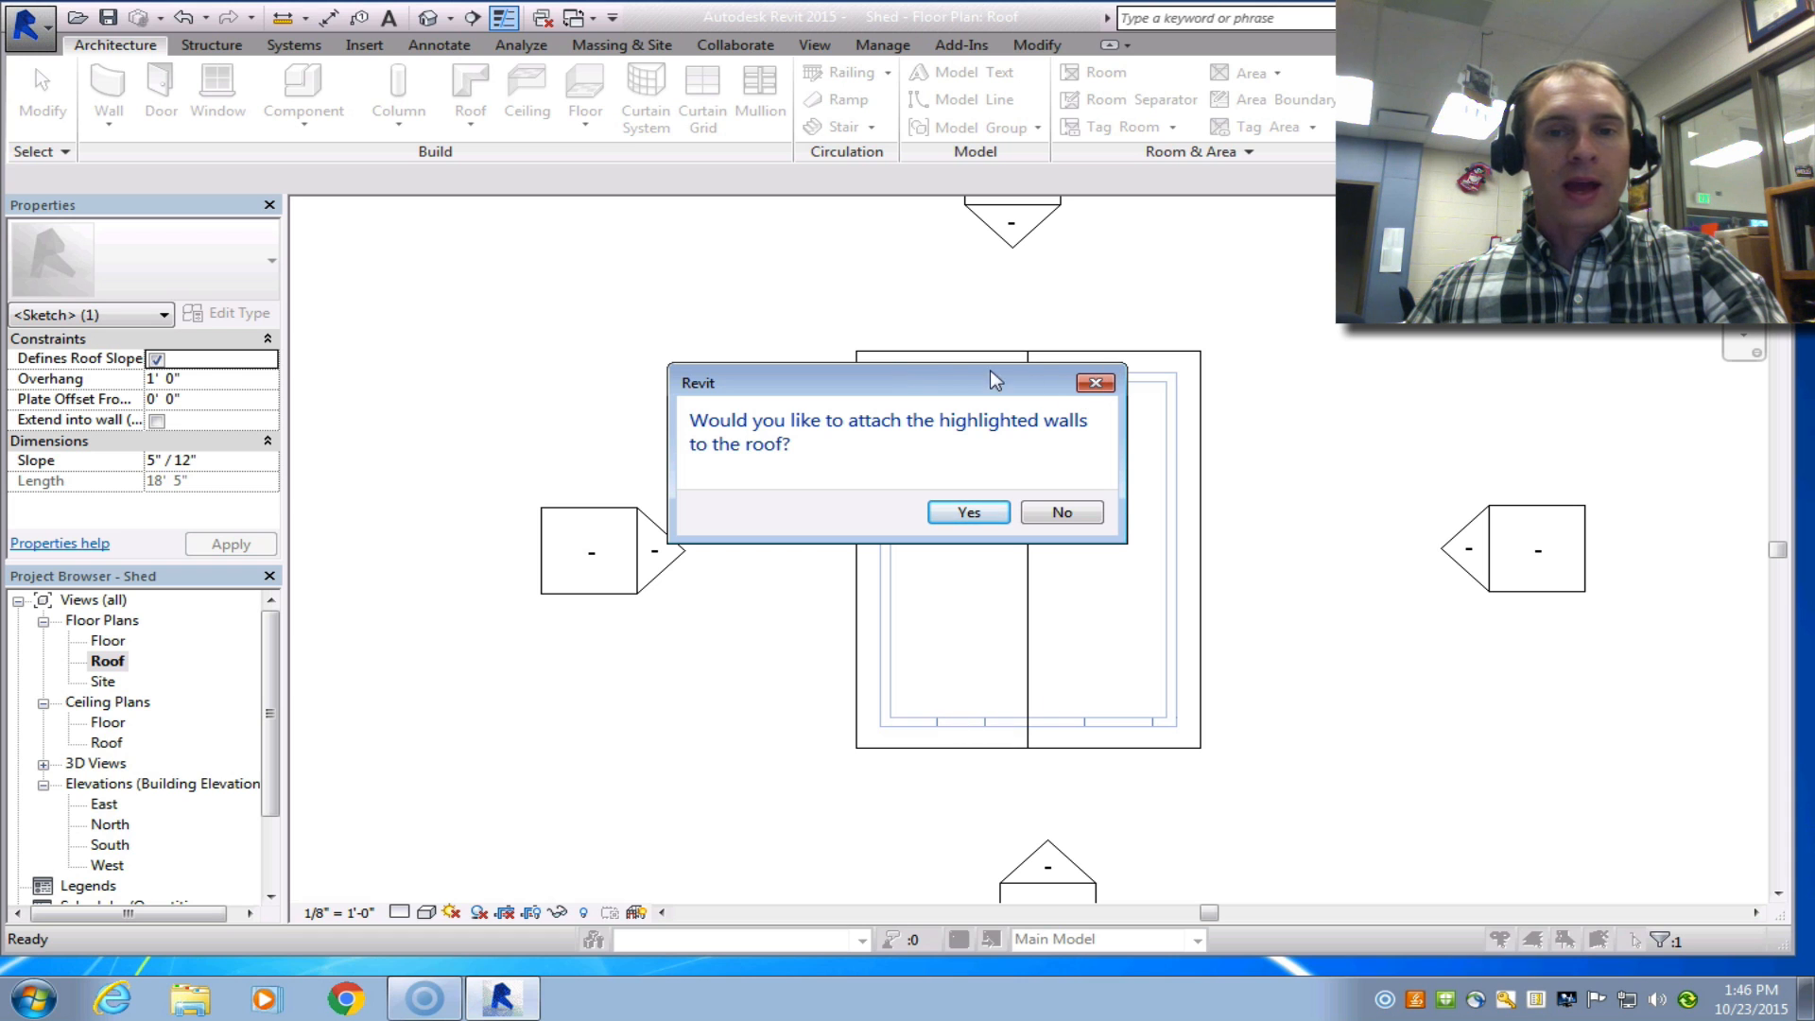
pyautogui.click(985, 511)
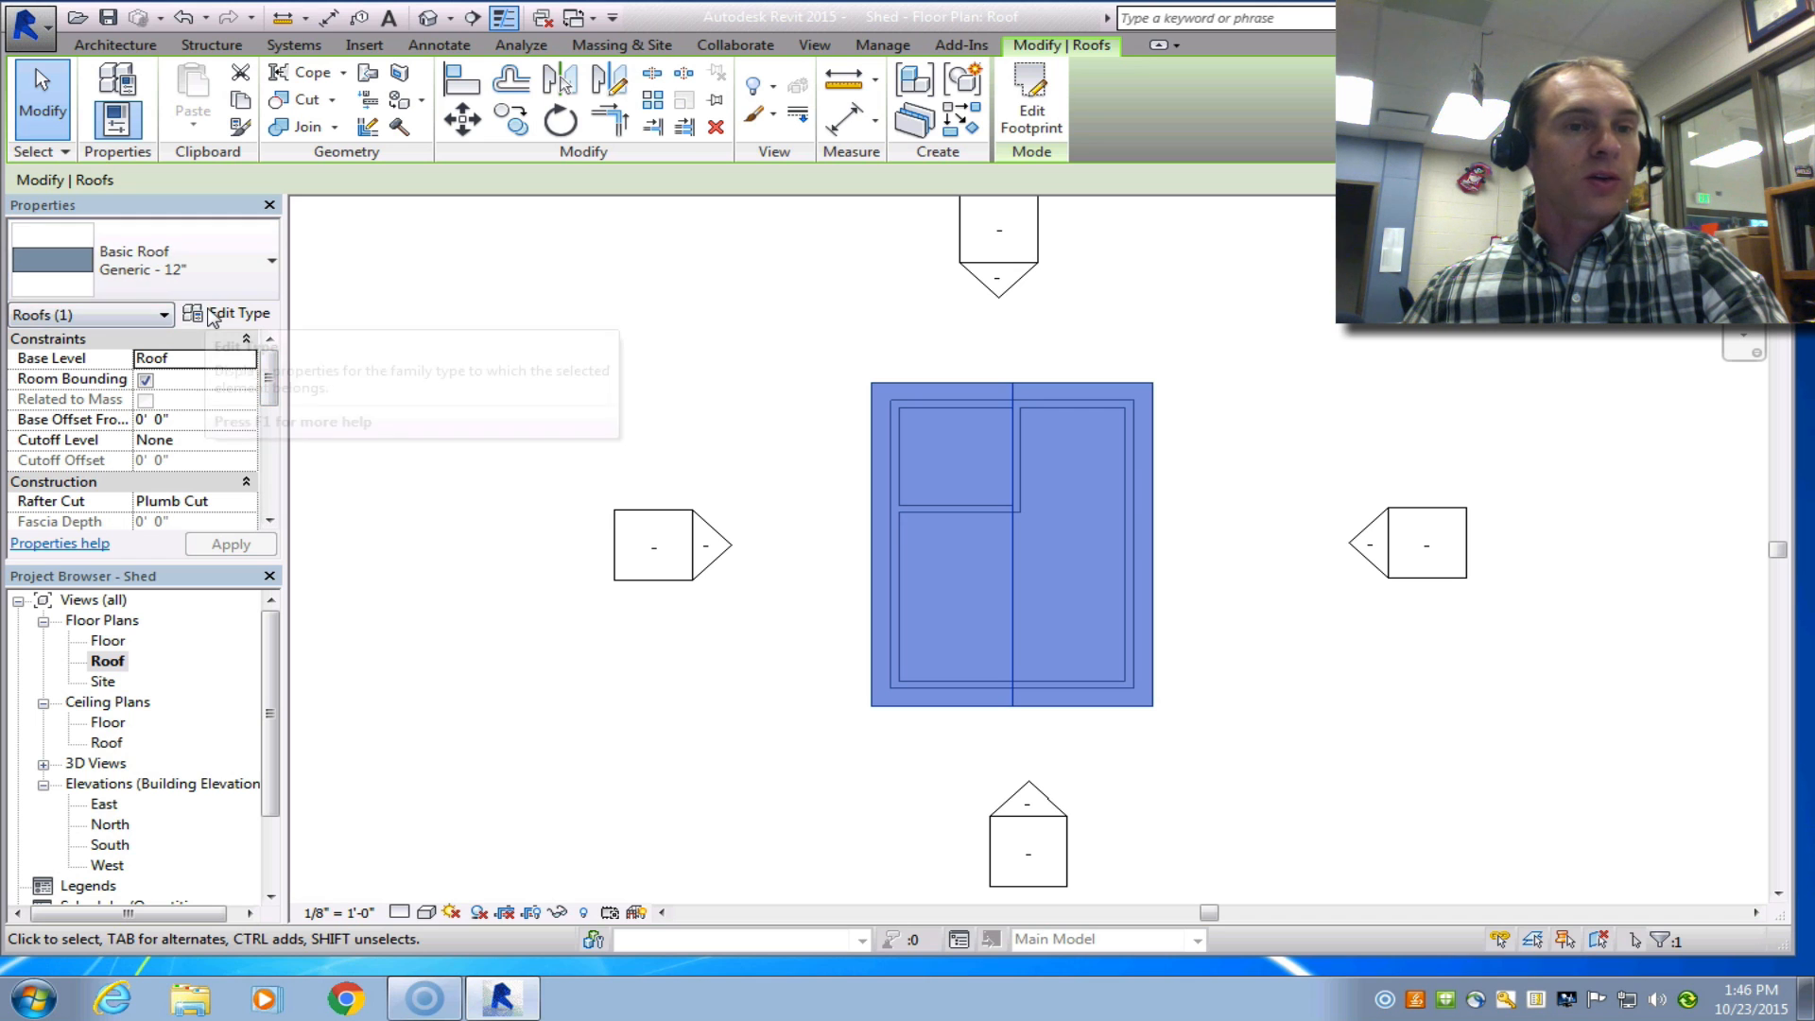
# Duplicate the roof's Generic - 12" type under the name Shed Roof.
pyautogui.click(213, 313)
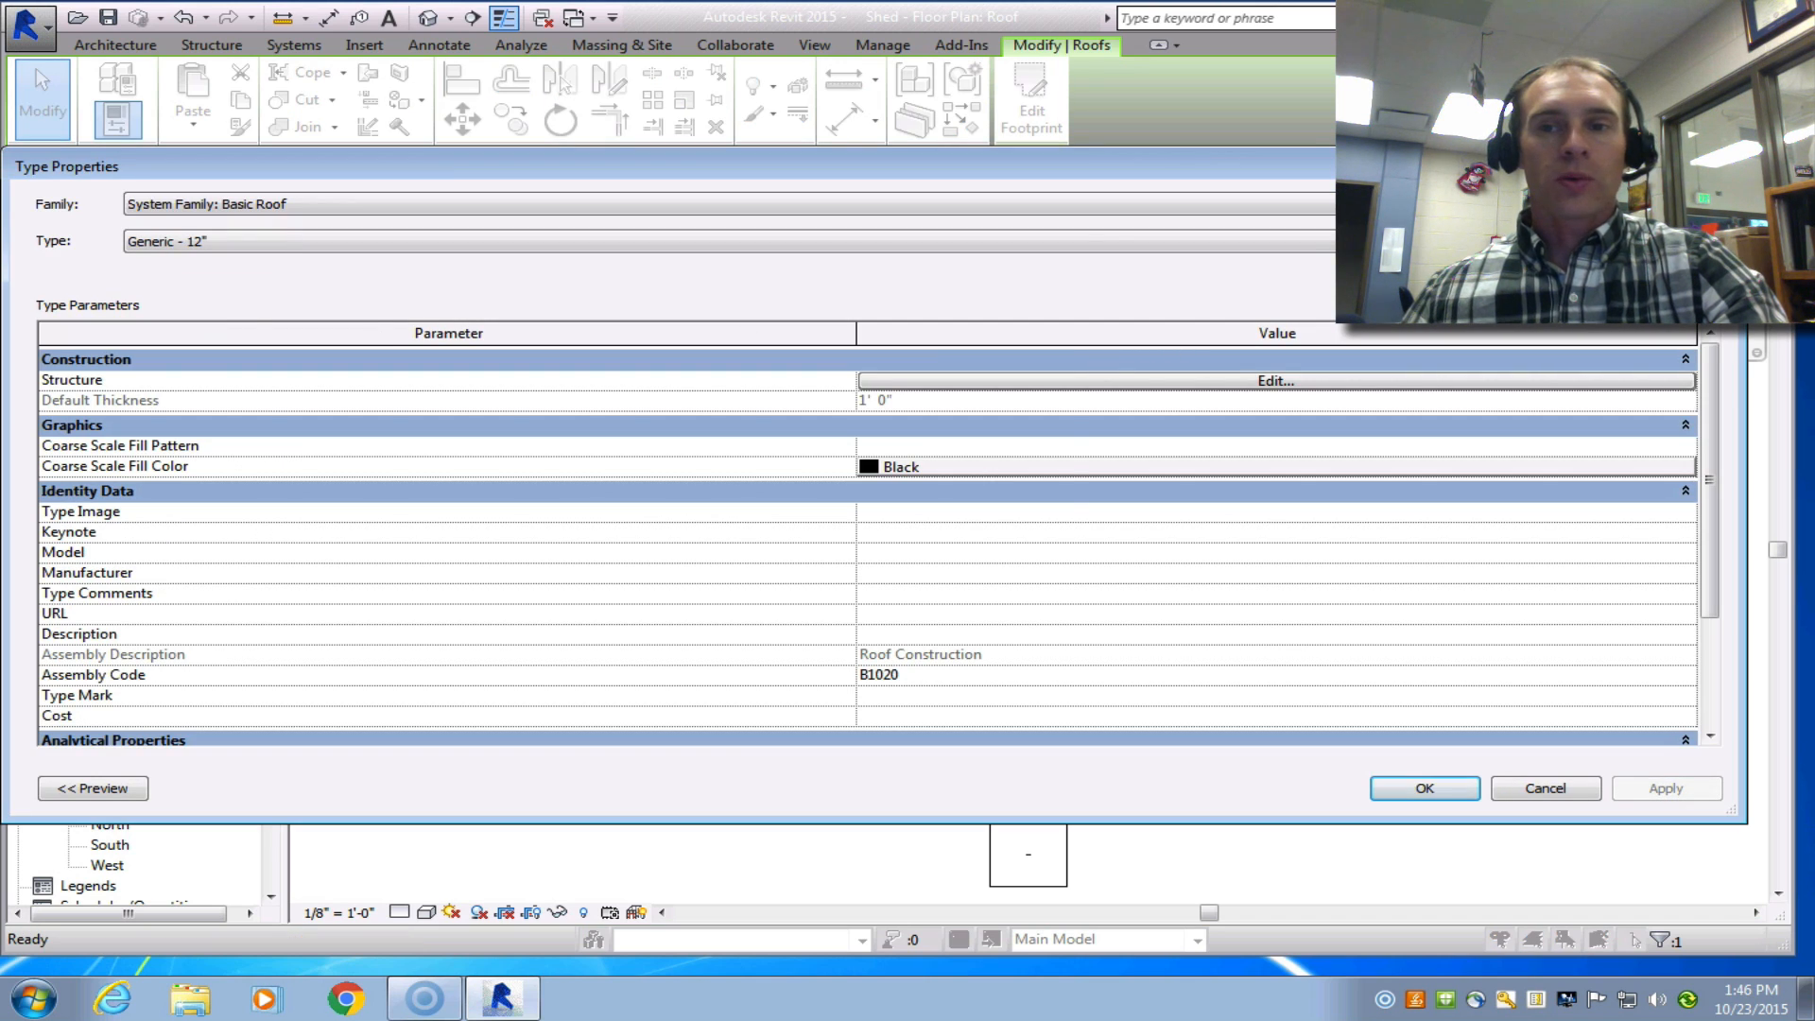
pyautogui.click(1692, 241)
pyautogui.write('Shed Roof')
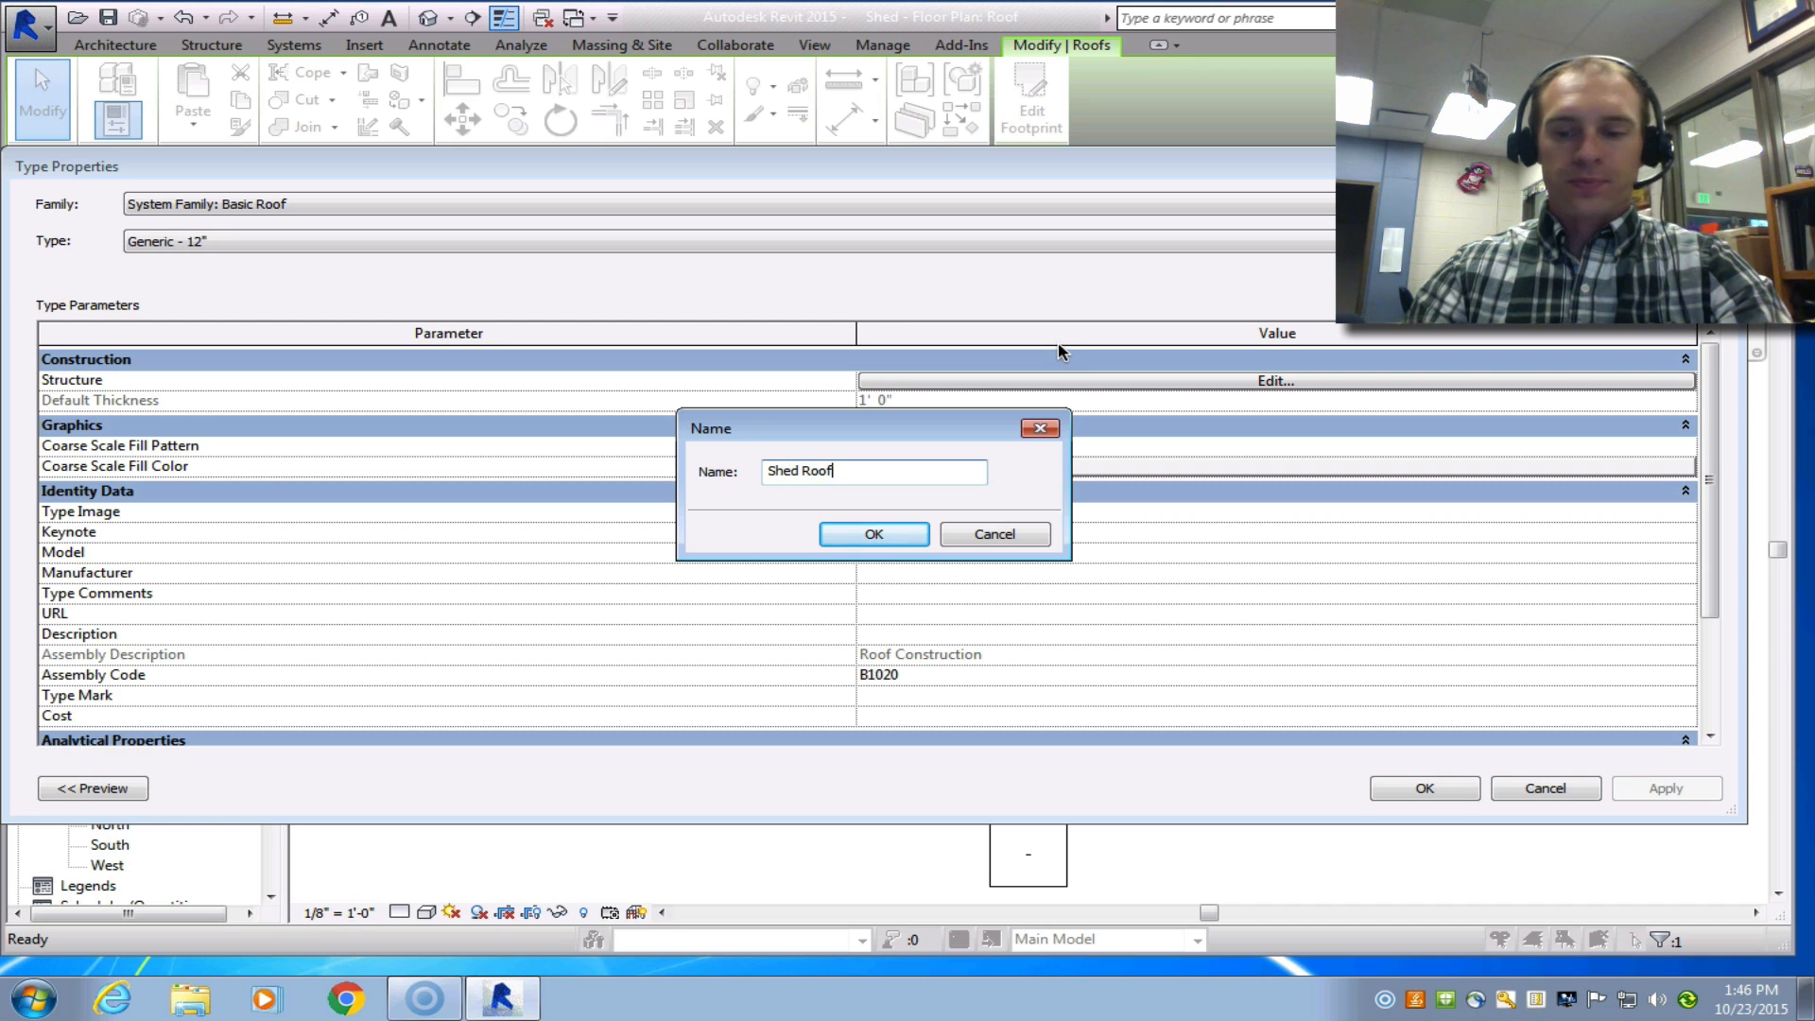
pyautogui.press('Return')
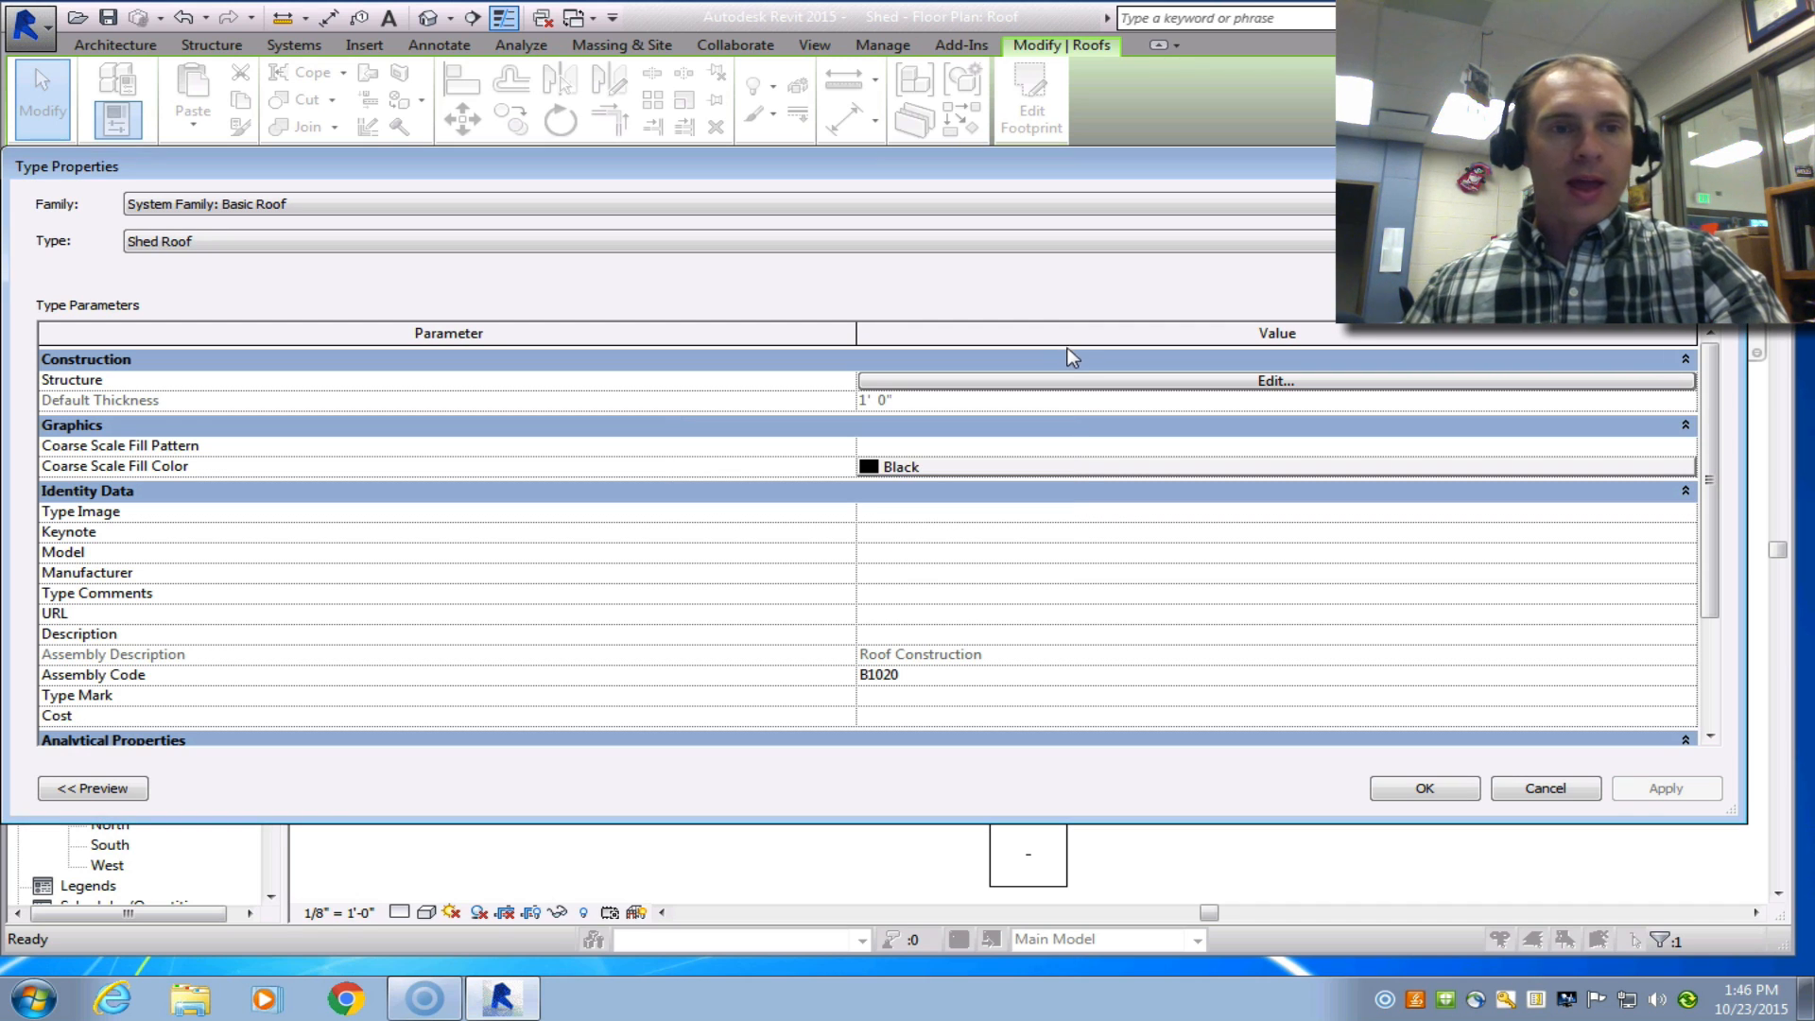
# Open the Shed Roof structure for editing and insert three new layers above the existing structure layer.
pyautogui.click(1370, 381)
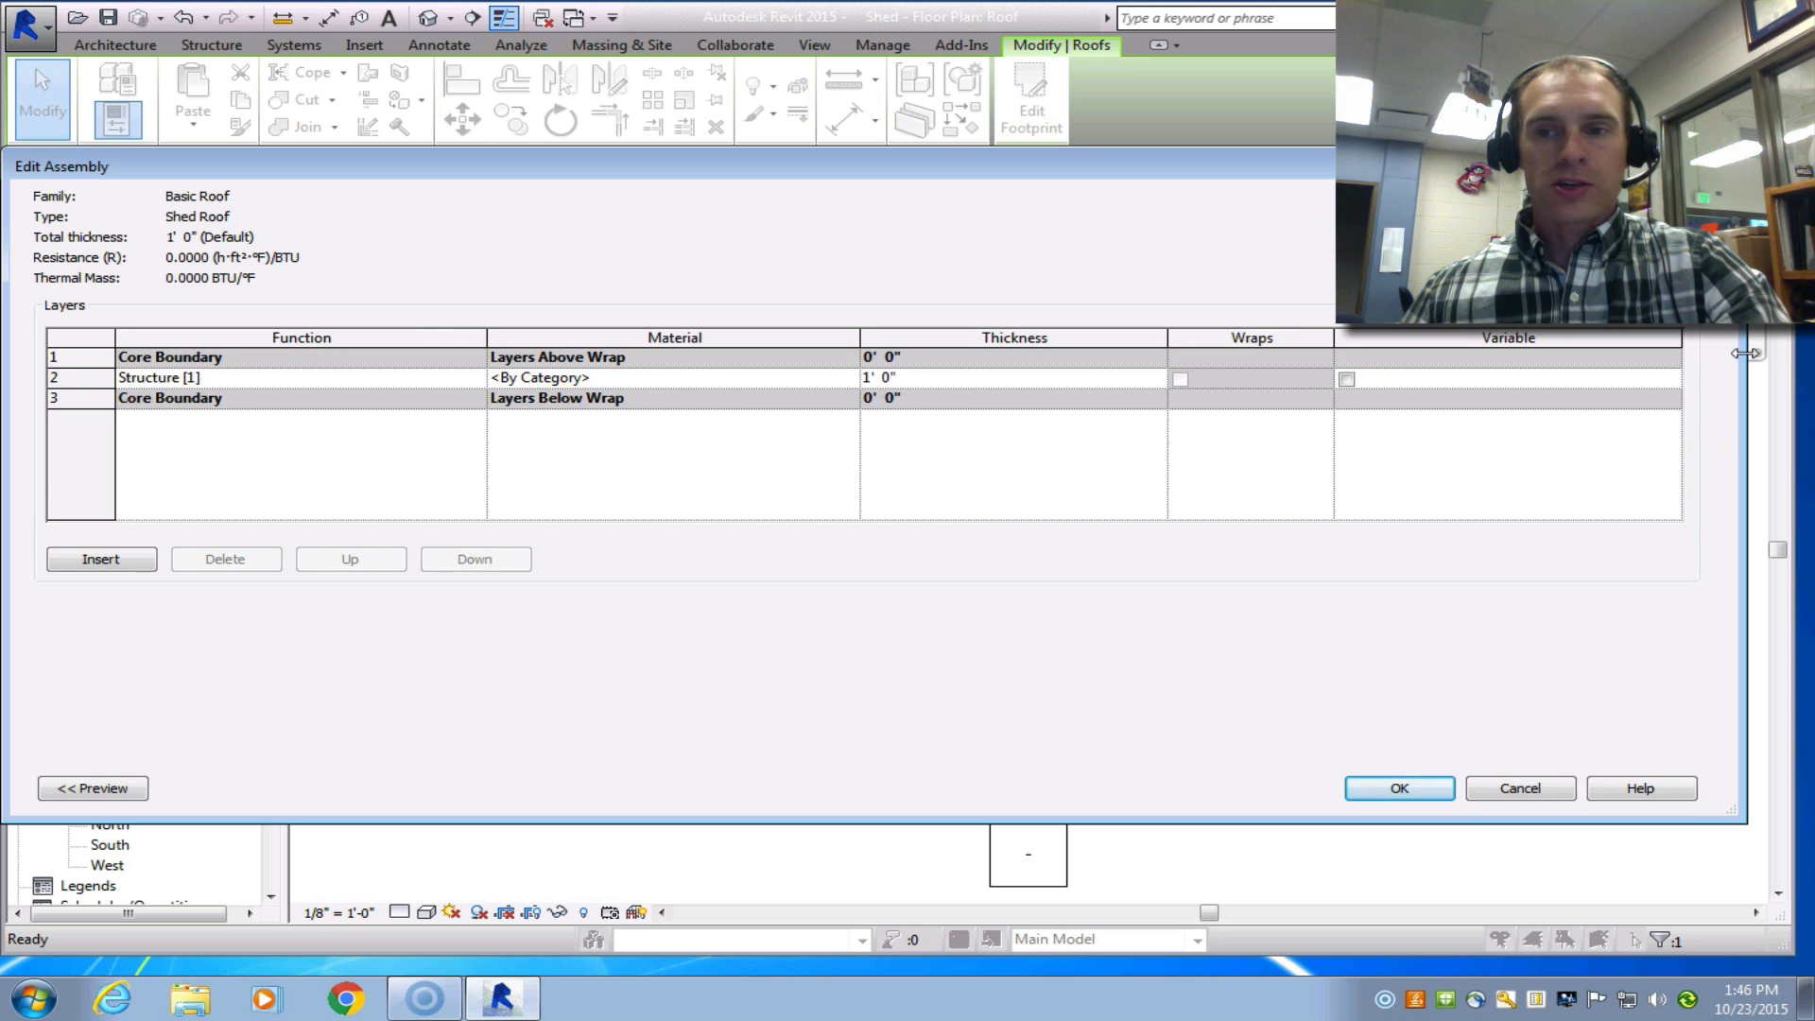
pyautogui.moveTo(1745, 352); pyautogui.dragTo(1121, 210)
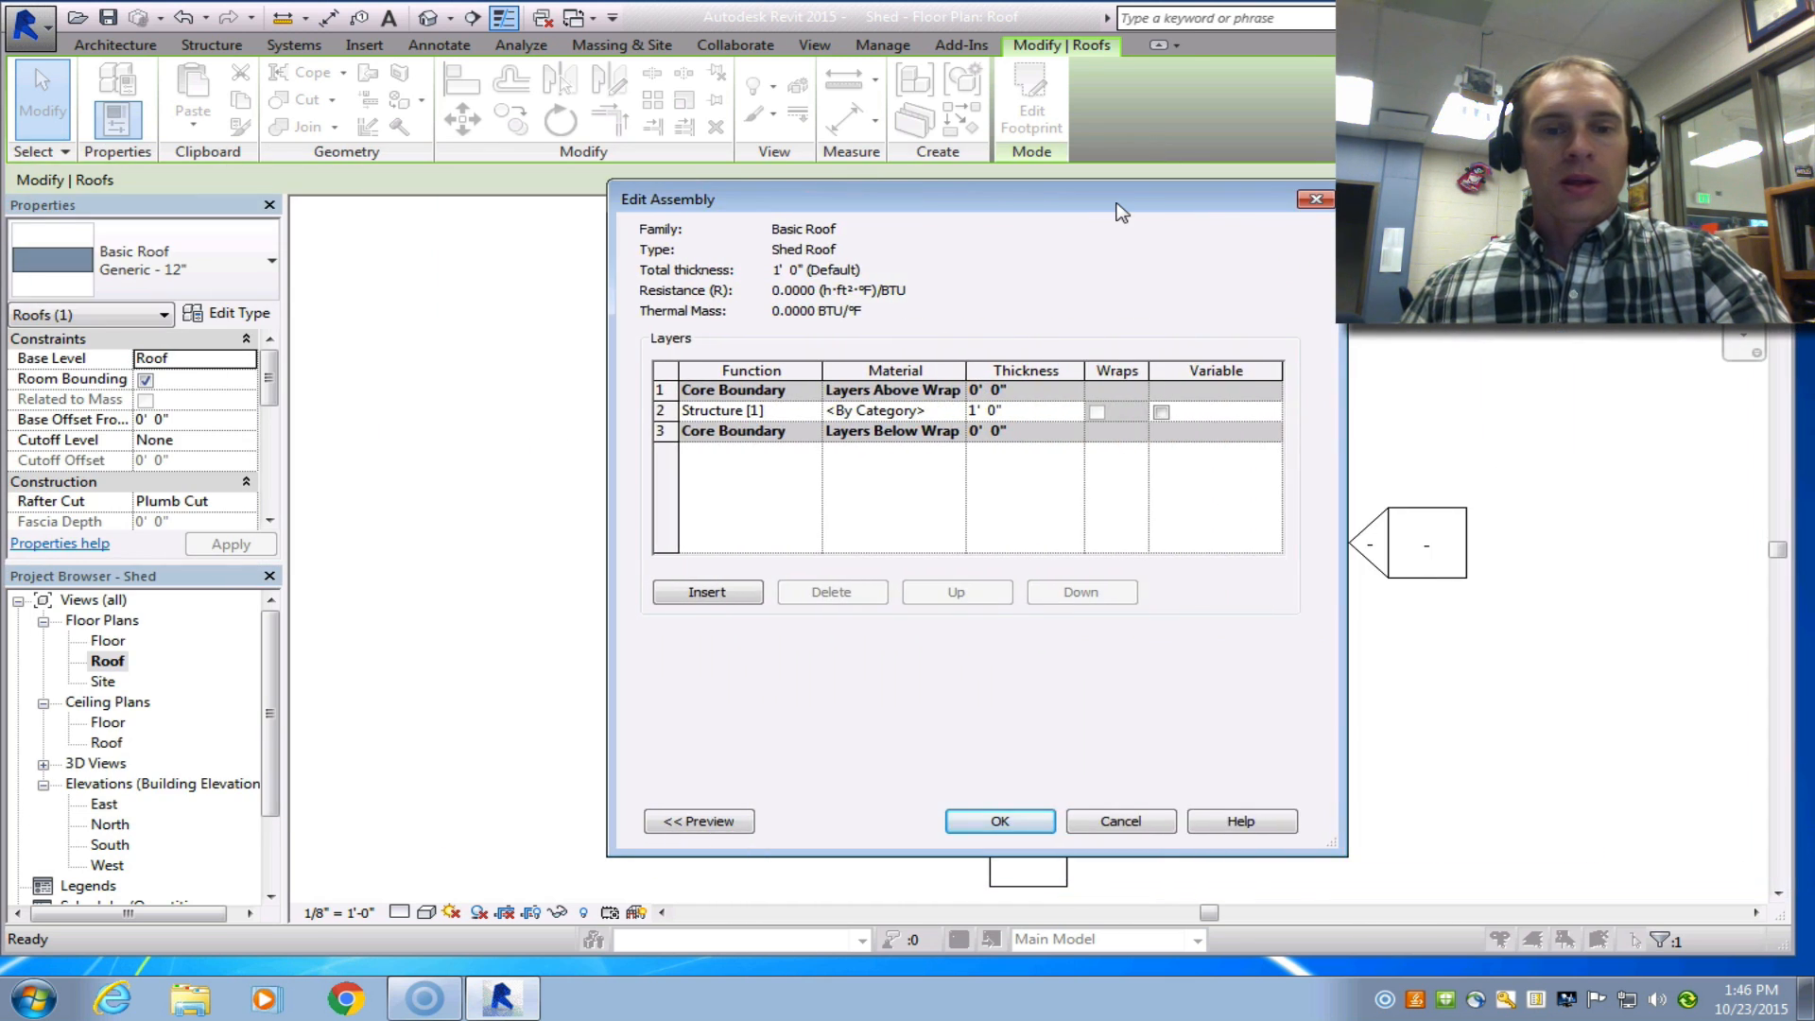
pyautogui.click(739, 413)
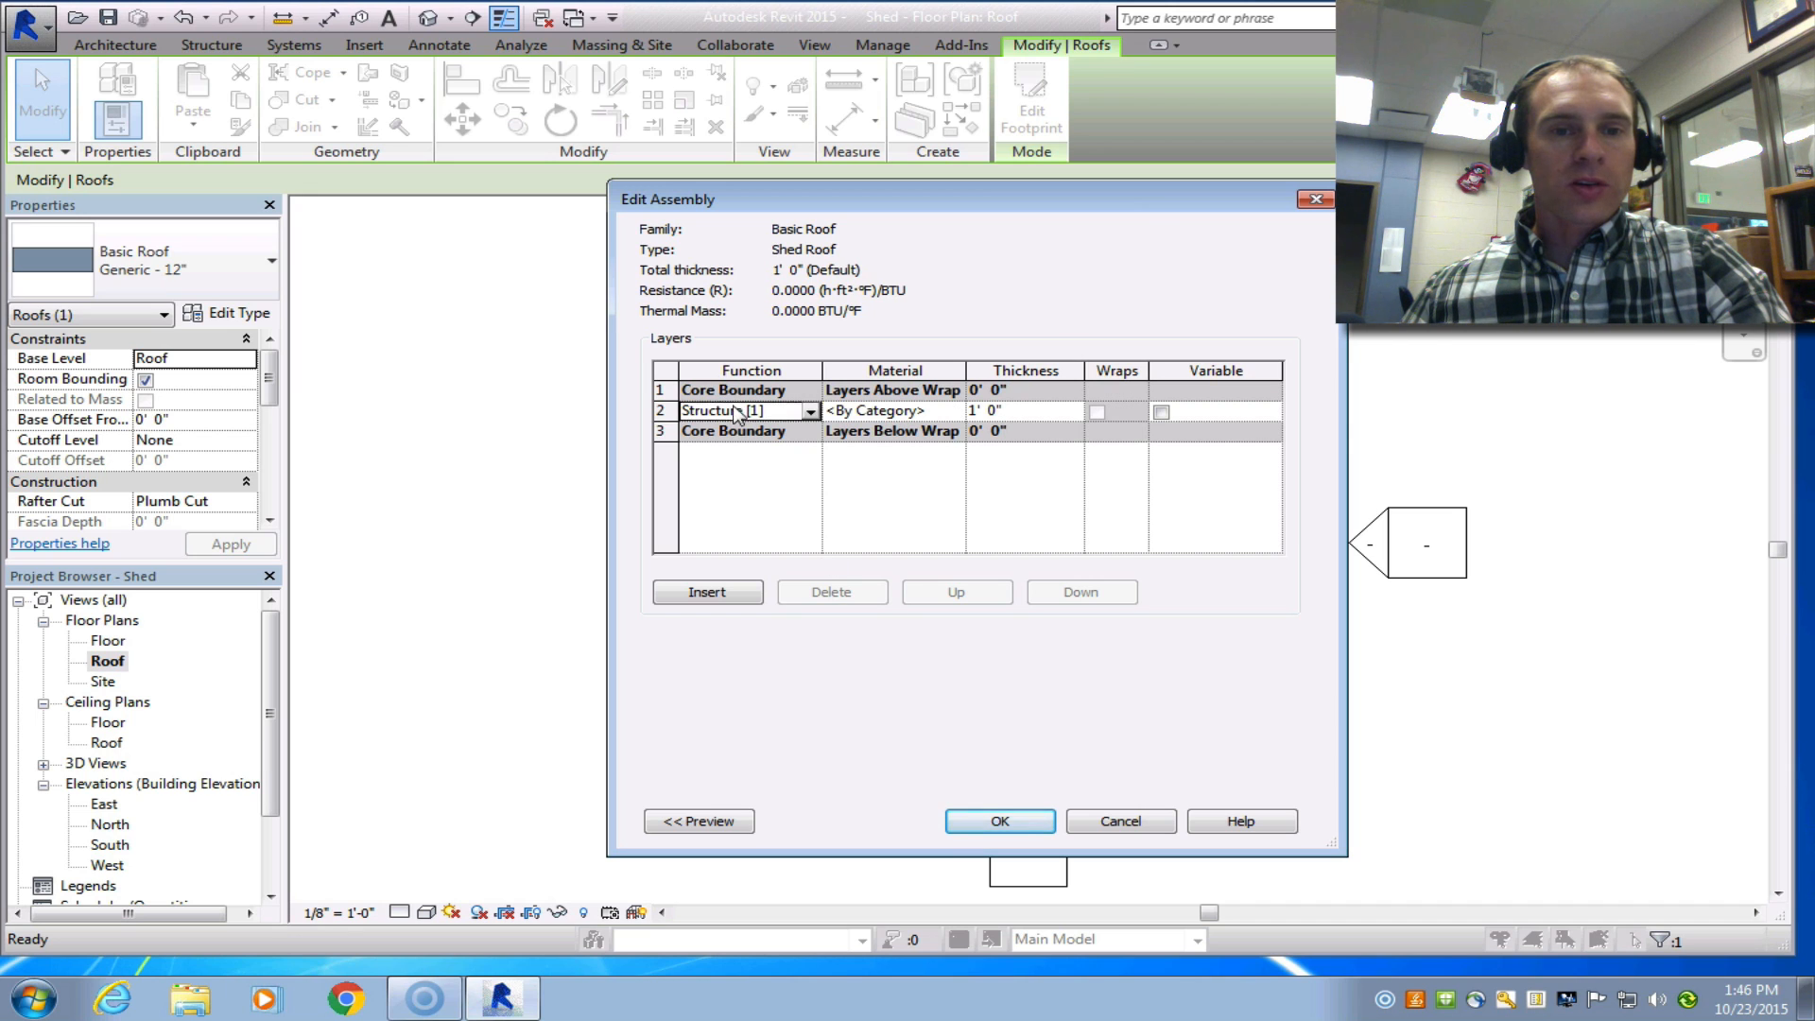
pyautogui.click(708, 592)
pyautogui.click(707, 592)
pyautogui.click(707, 592)
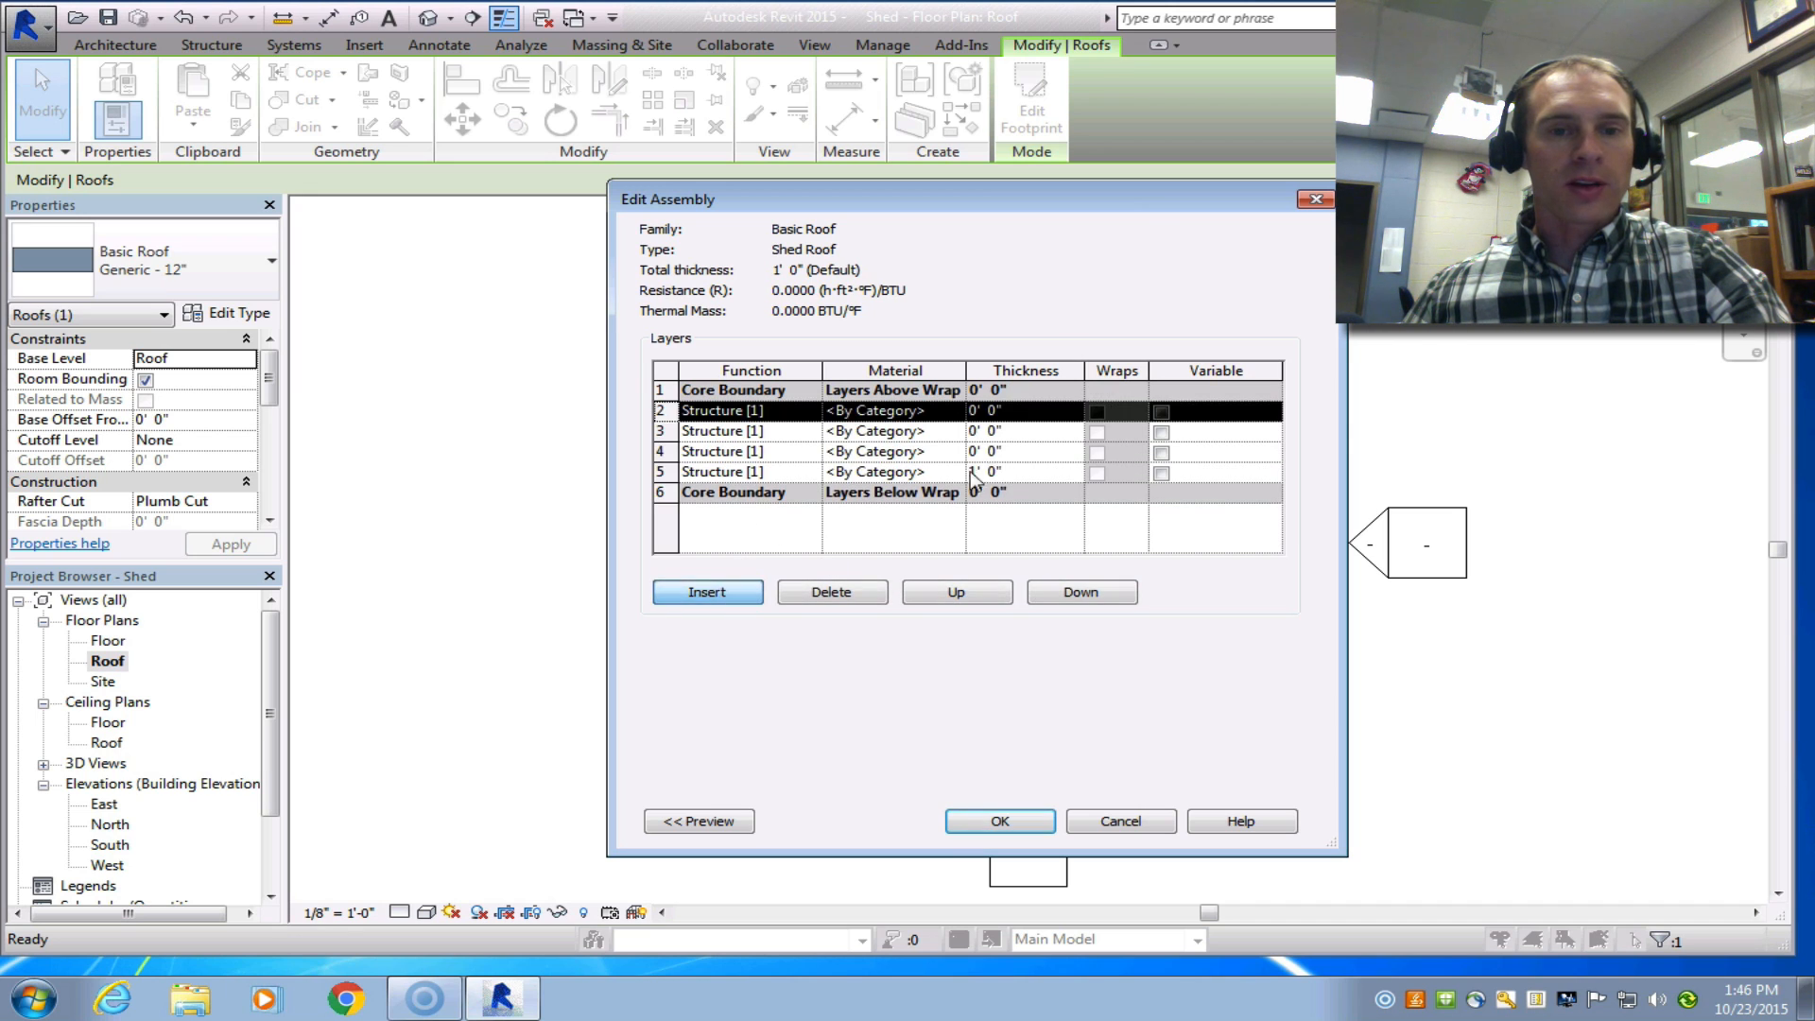
# Set the uppermost new layer's thickness to 0.5" and its function to Finish 1 [4].
pyautogui.click(870, 410)
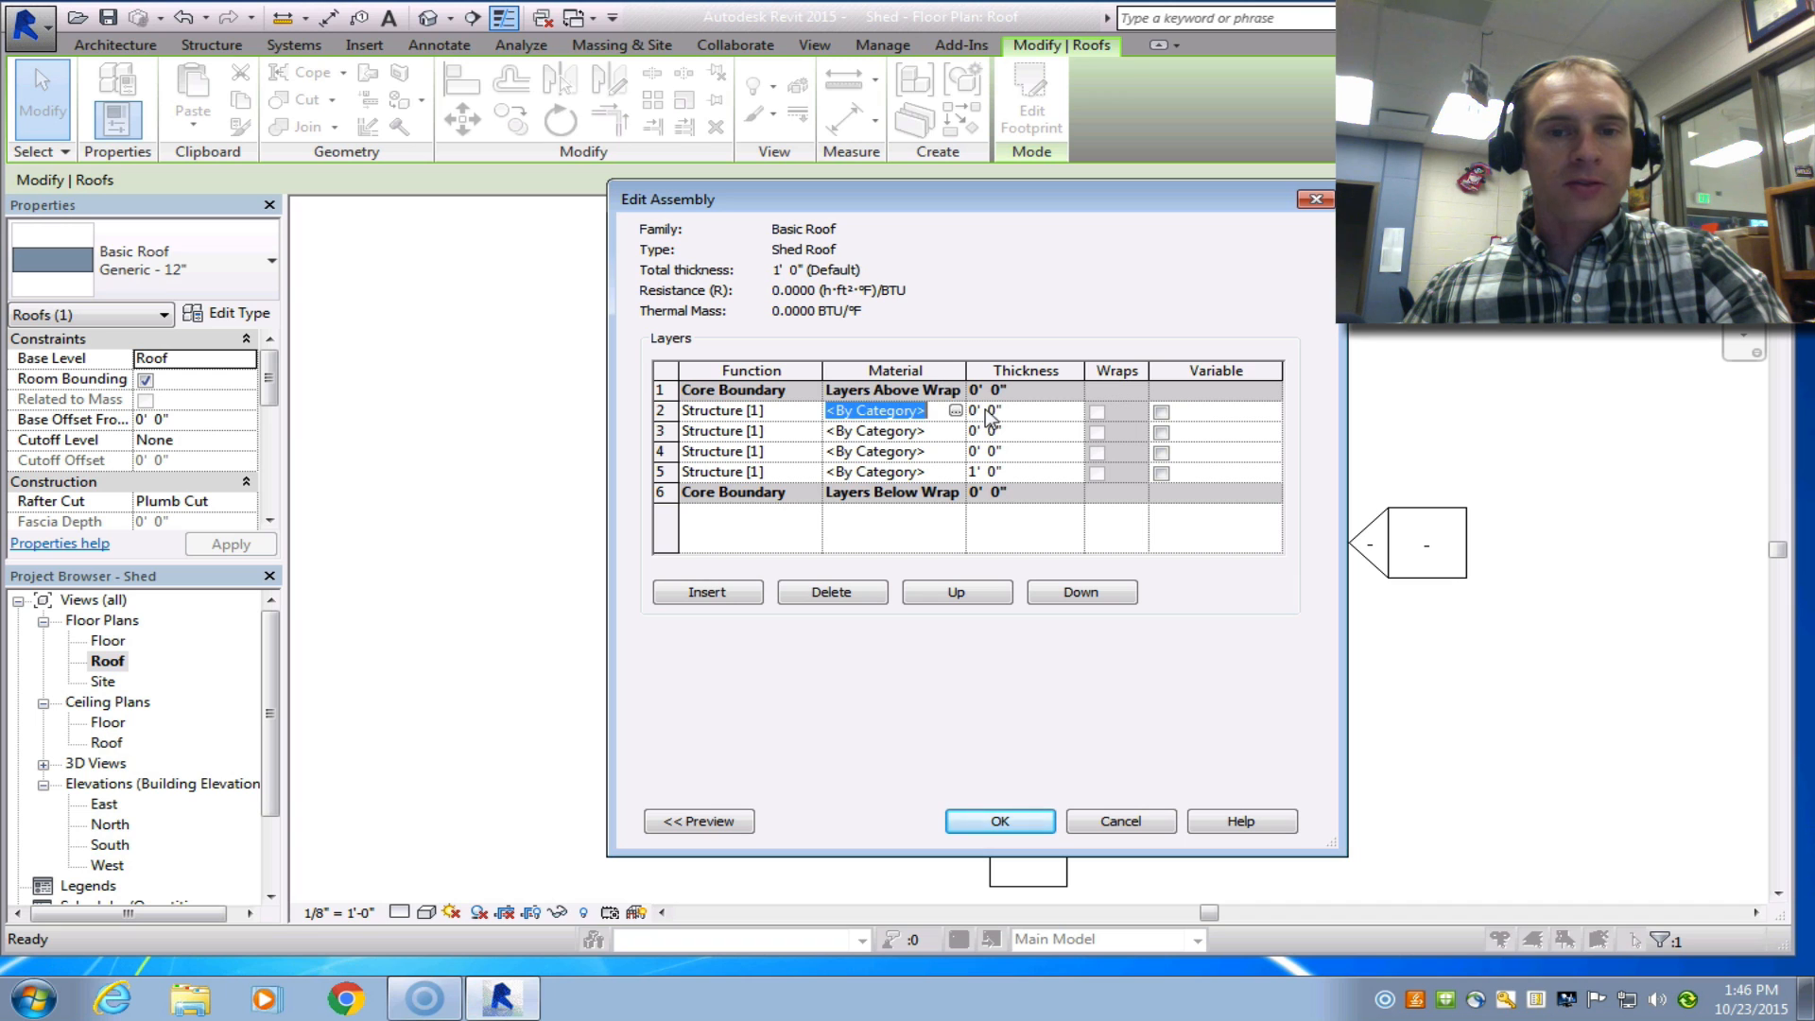
pyautogui.click(990, 413)
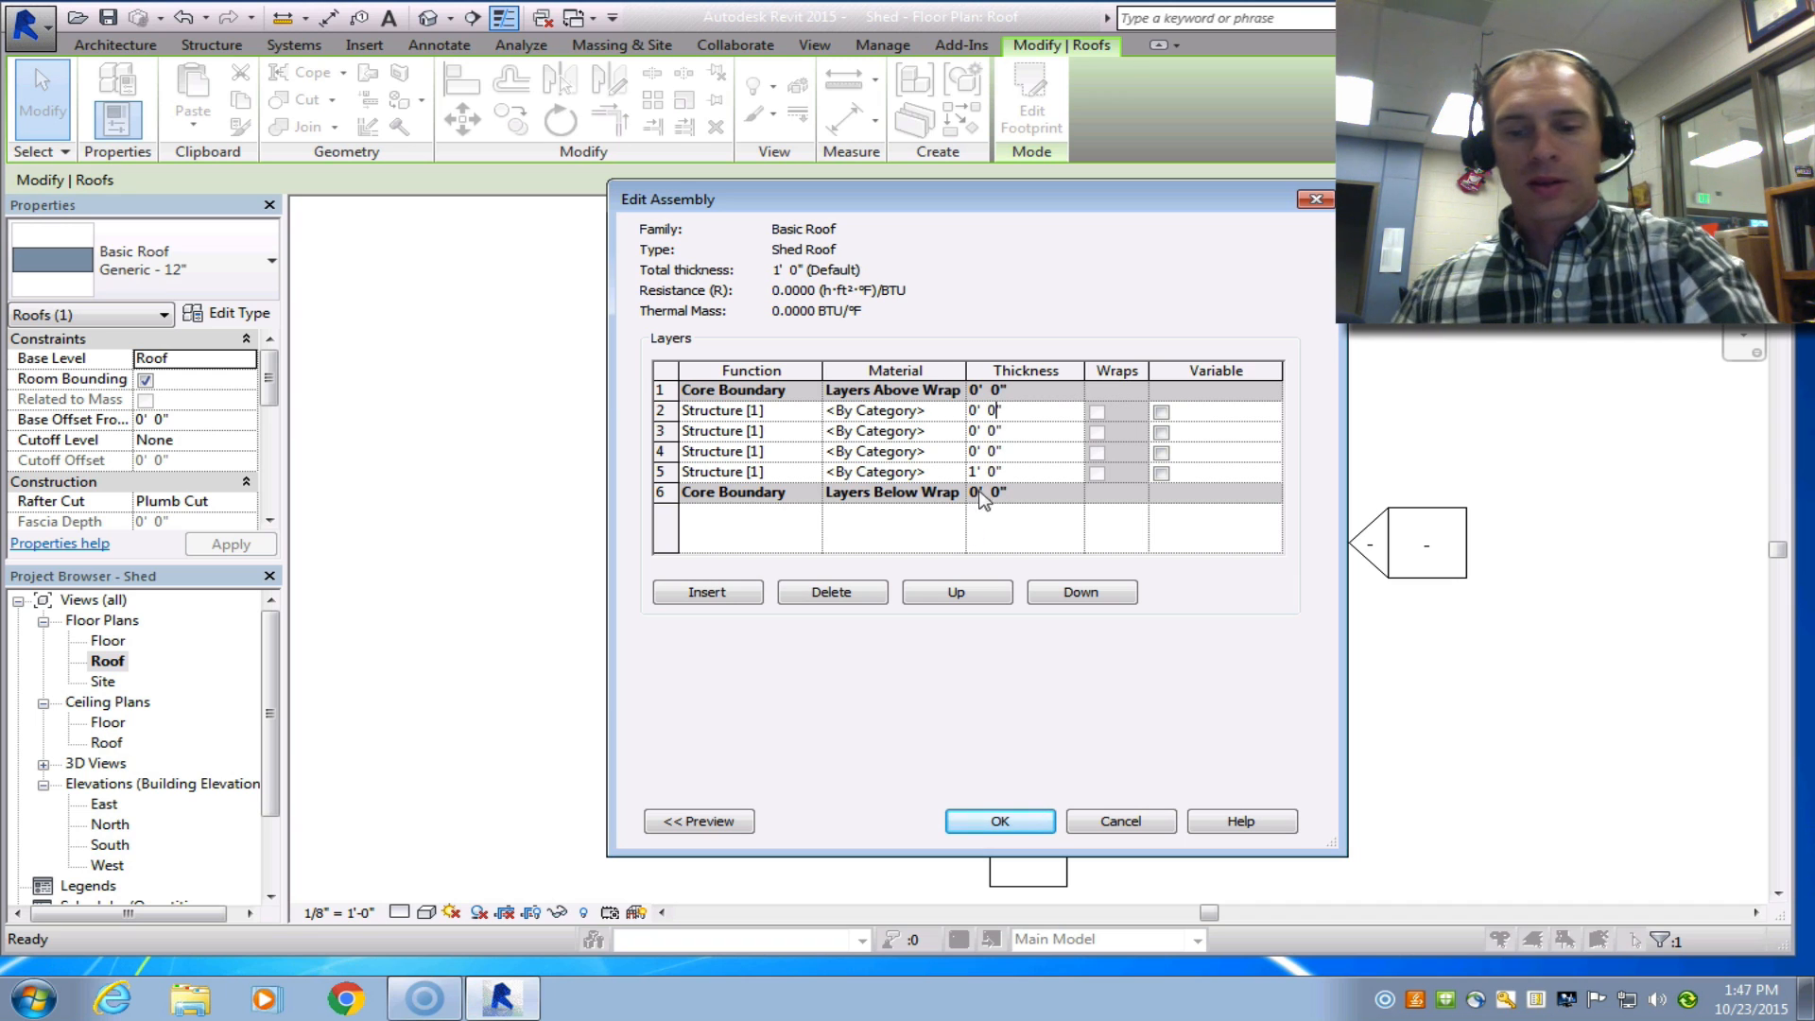
pyautogui.write('.5')
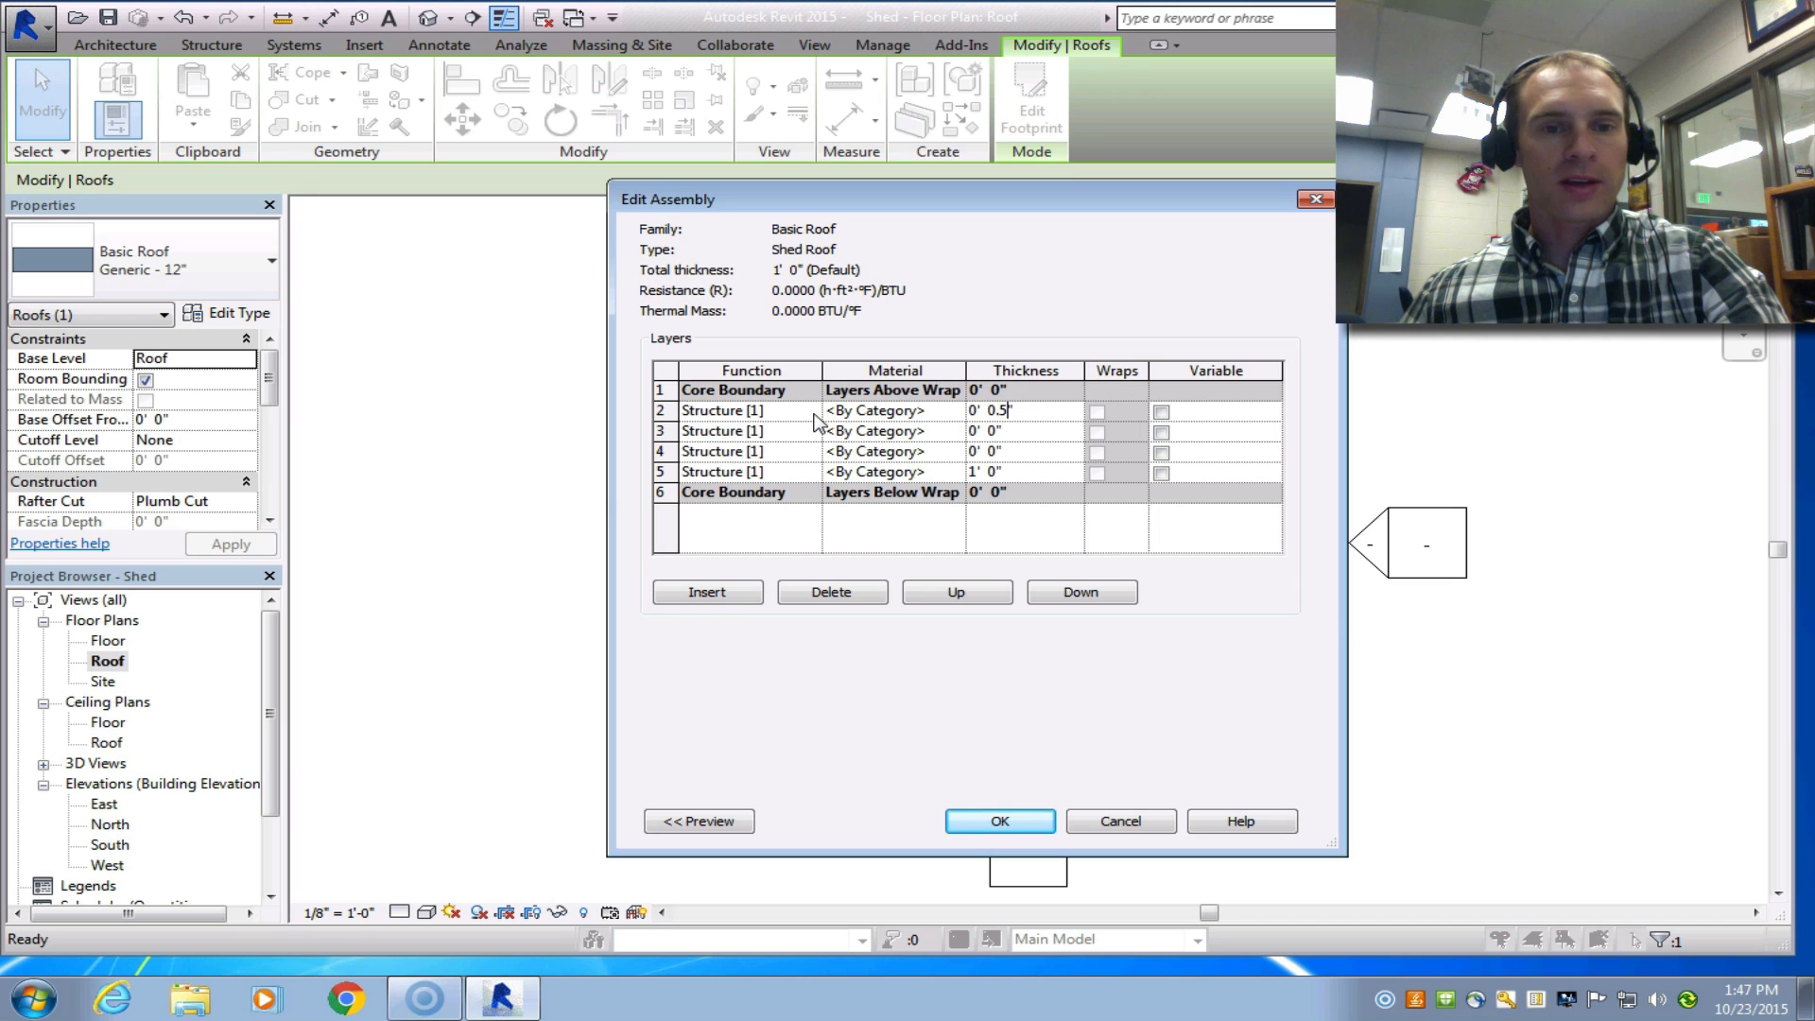
pyautogui.click(814, 414)
pyautogui.click(810, 412)
pyautogui.click(761, 475)
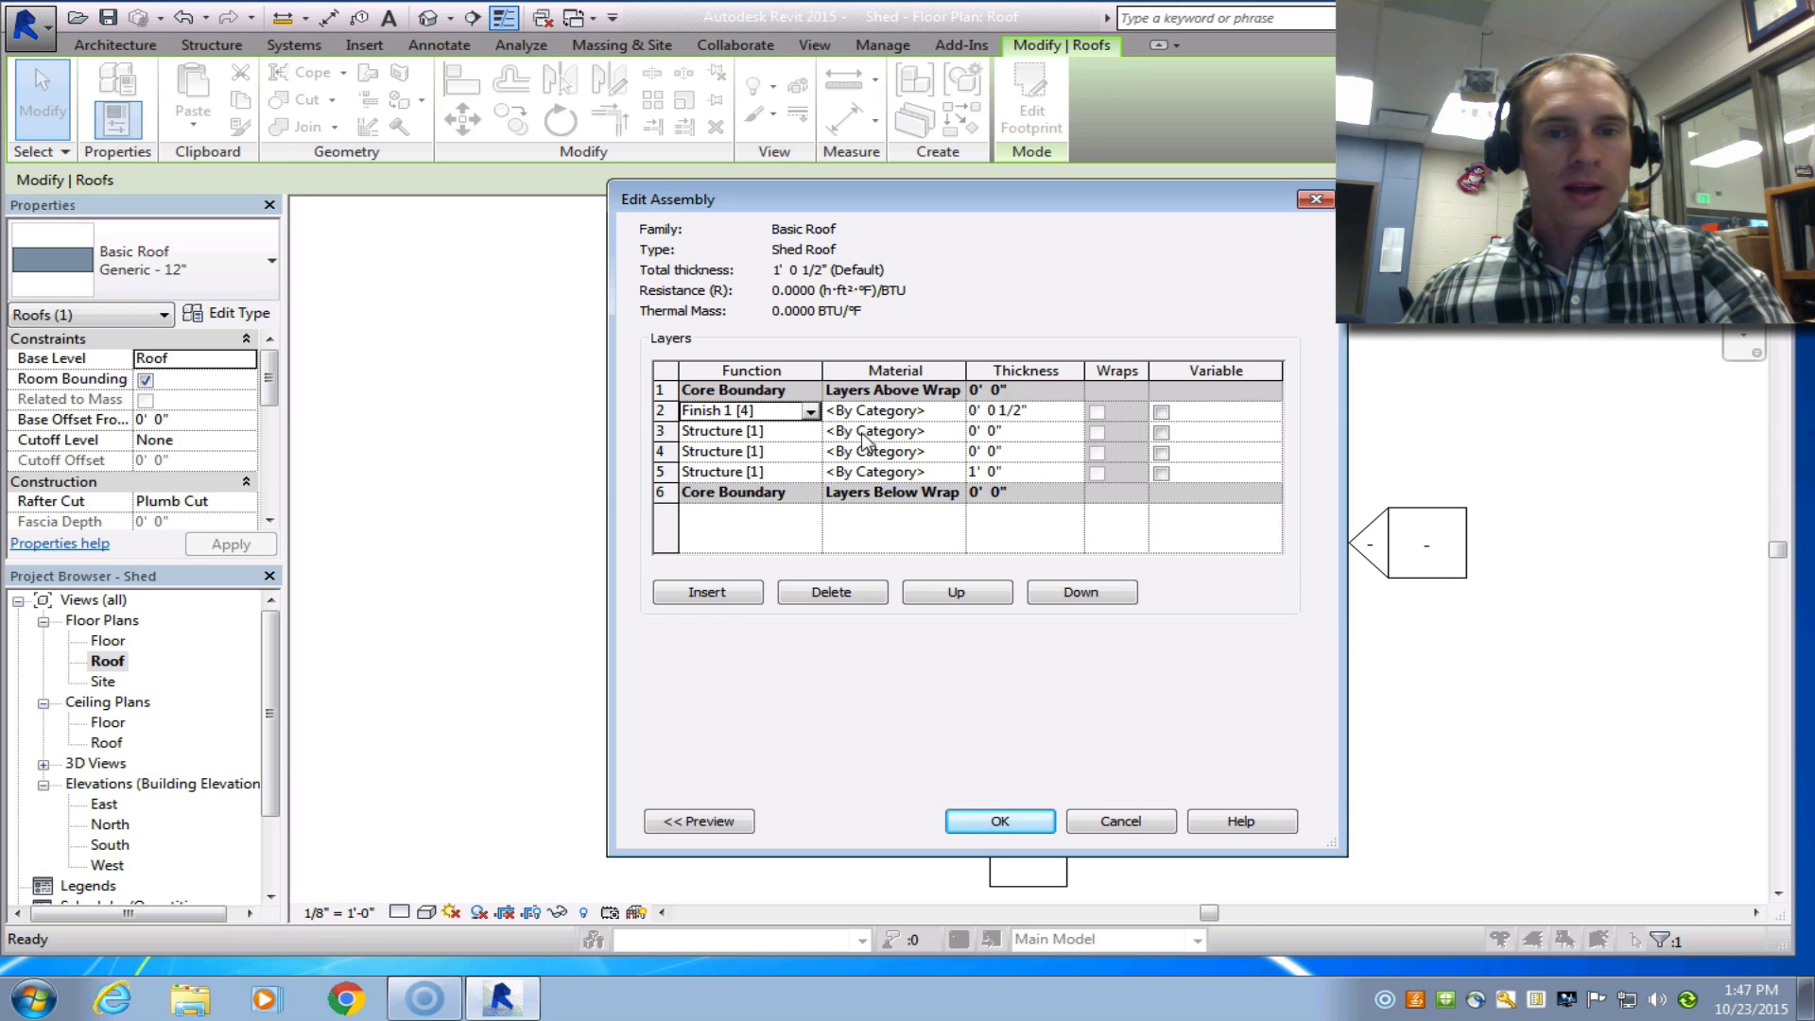
# Assign the Asphalt Shingle material from the AEC roofing library to the Finish 1 [4] layer, replacing the existing appearance.
pyautogui.click(958, 415)
pyautogui.click(955, 411)
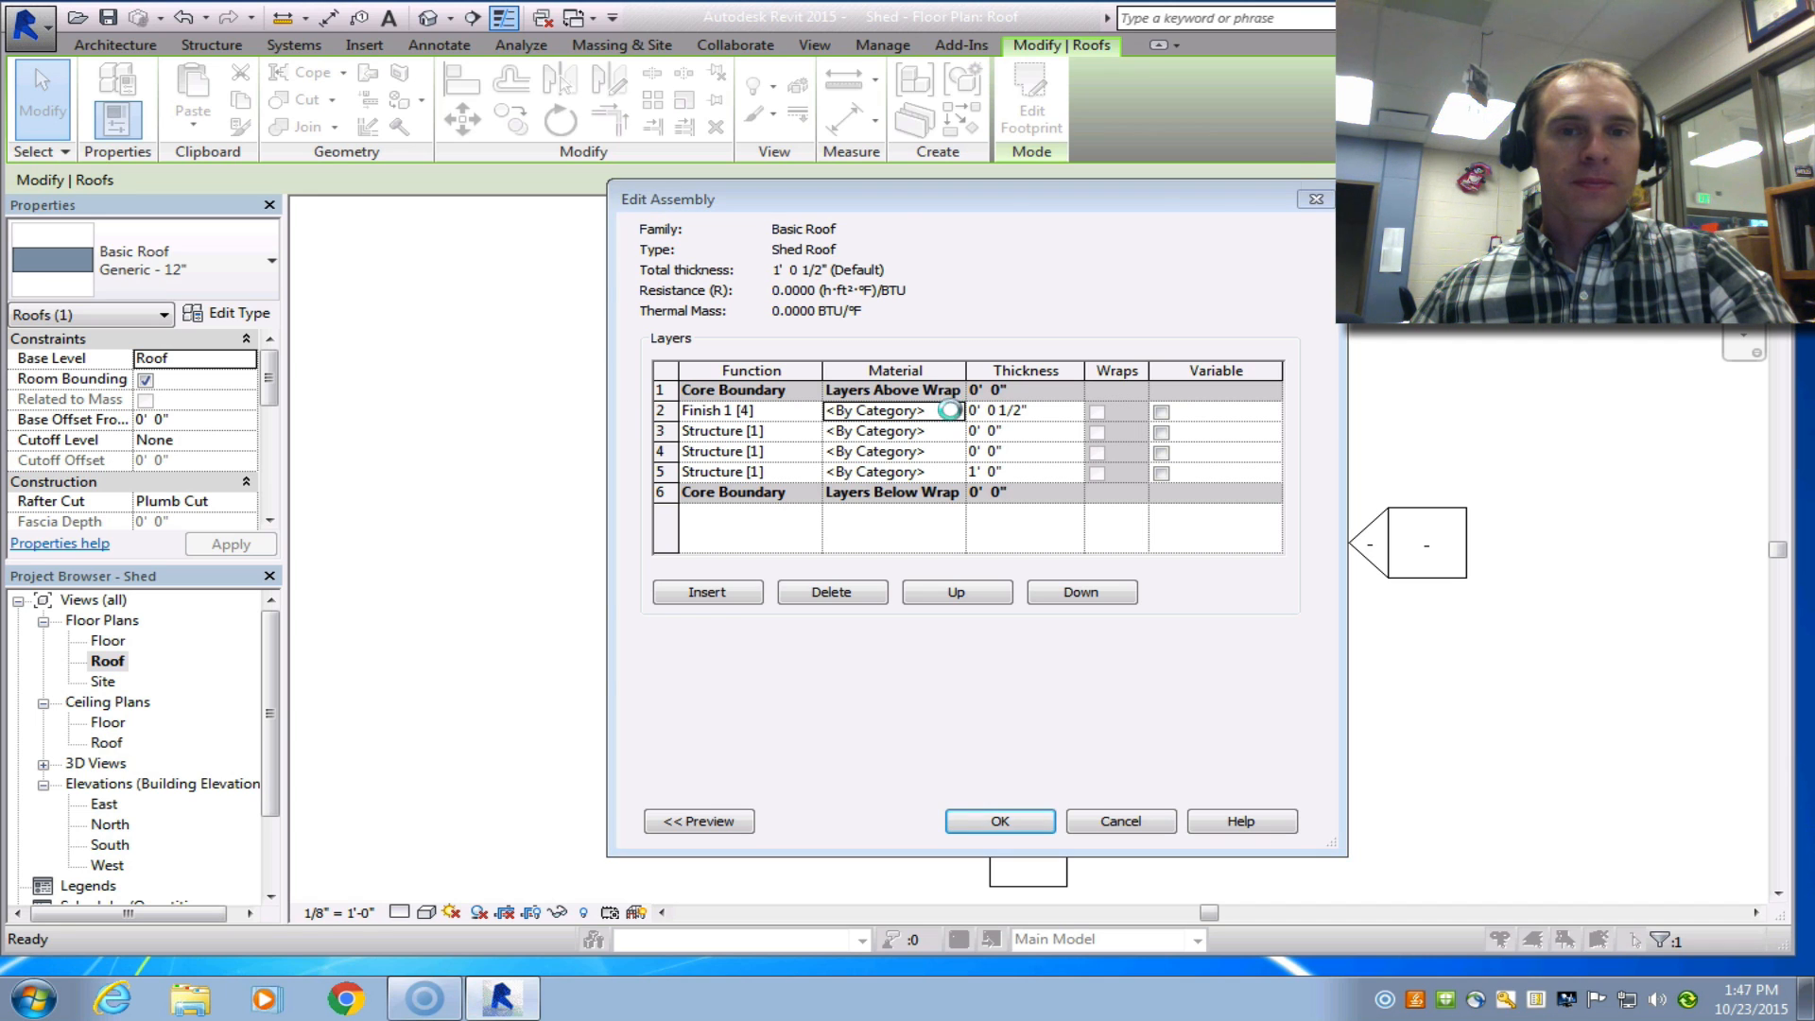
pyautogui.scroll(-1, 551, 413)
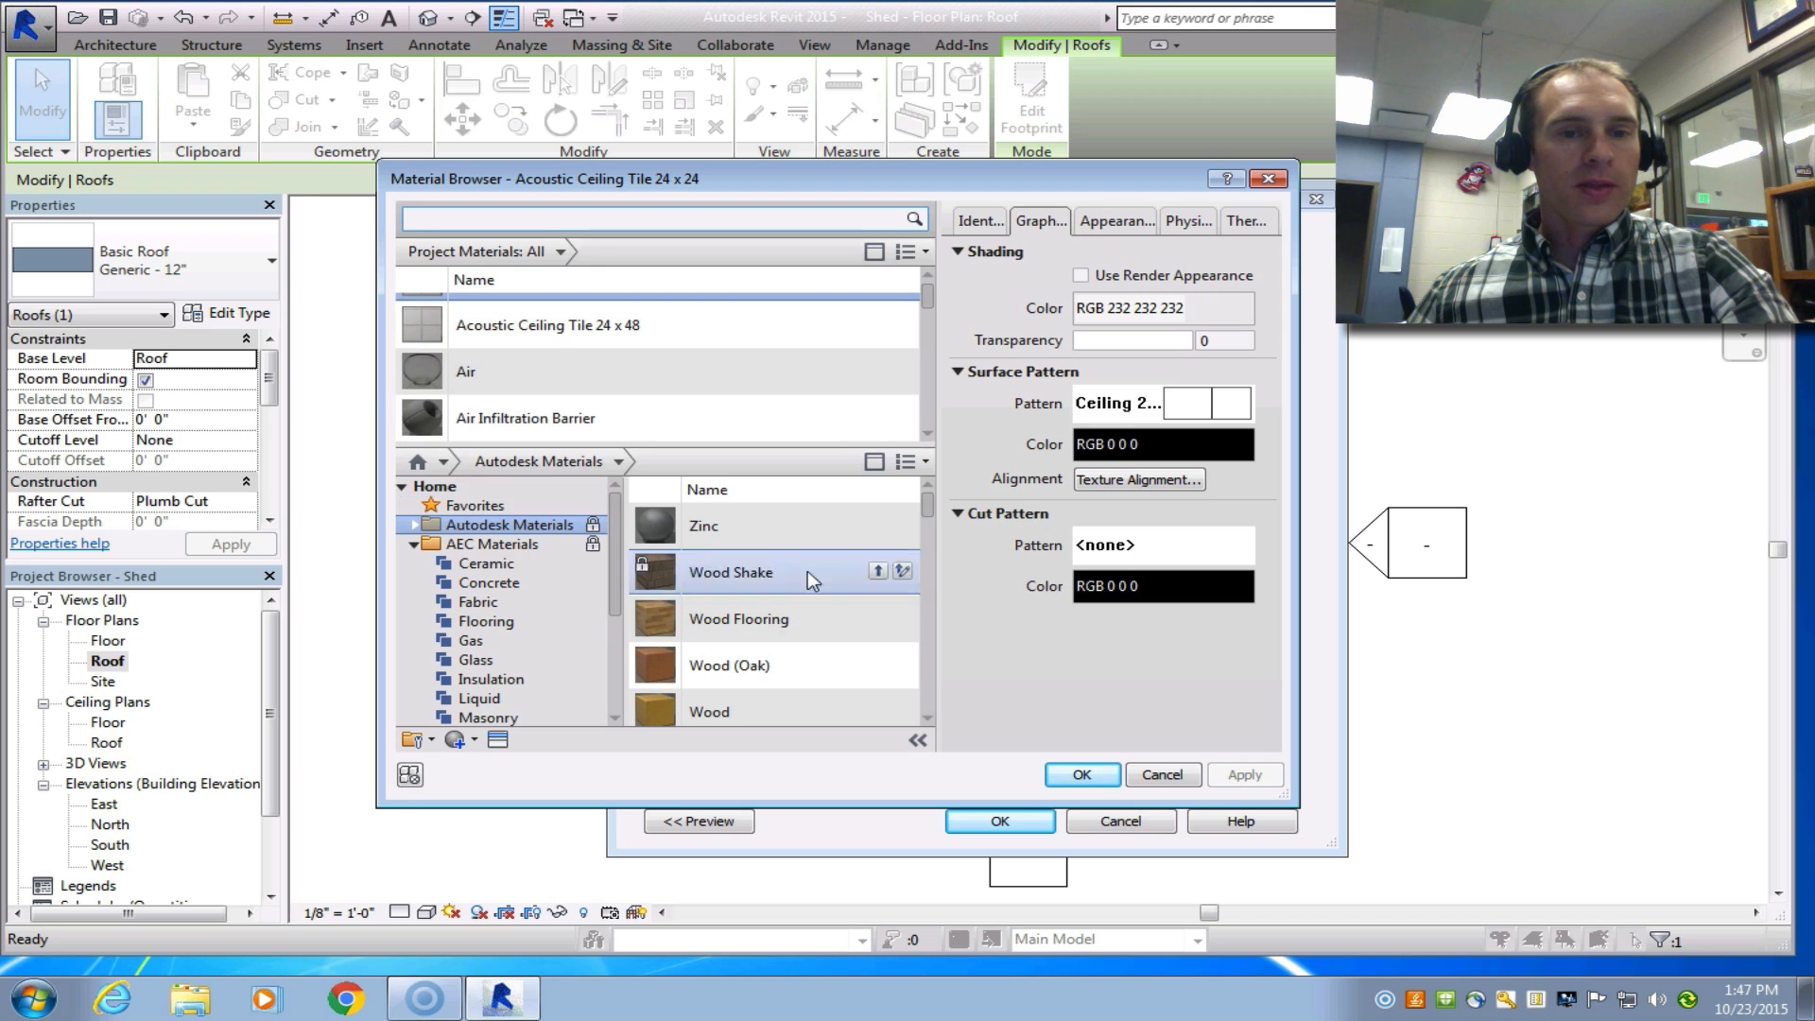
pyautogui.scroll(1, 564, 346)
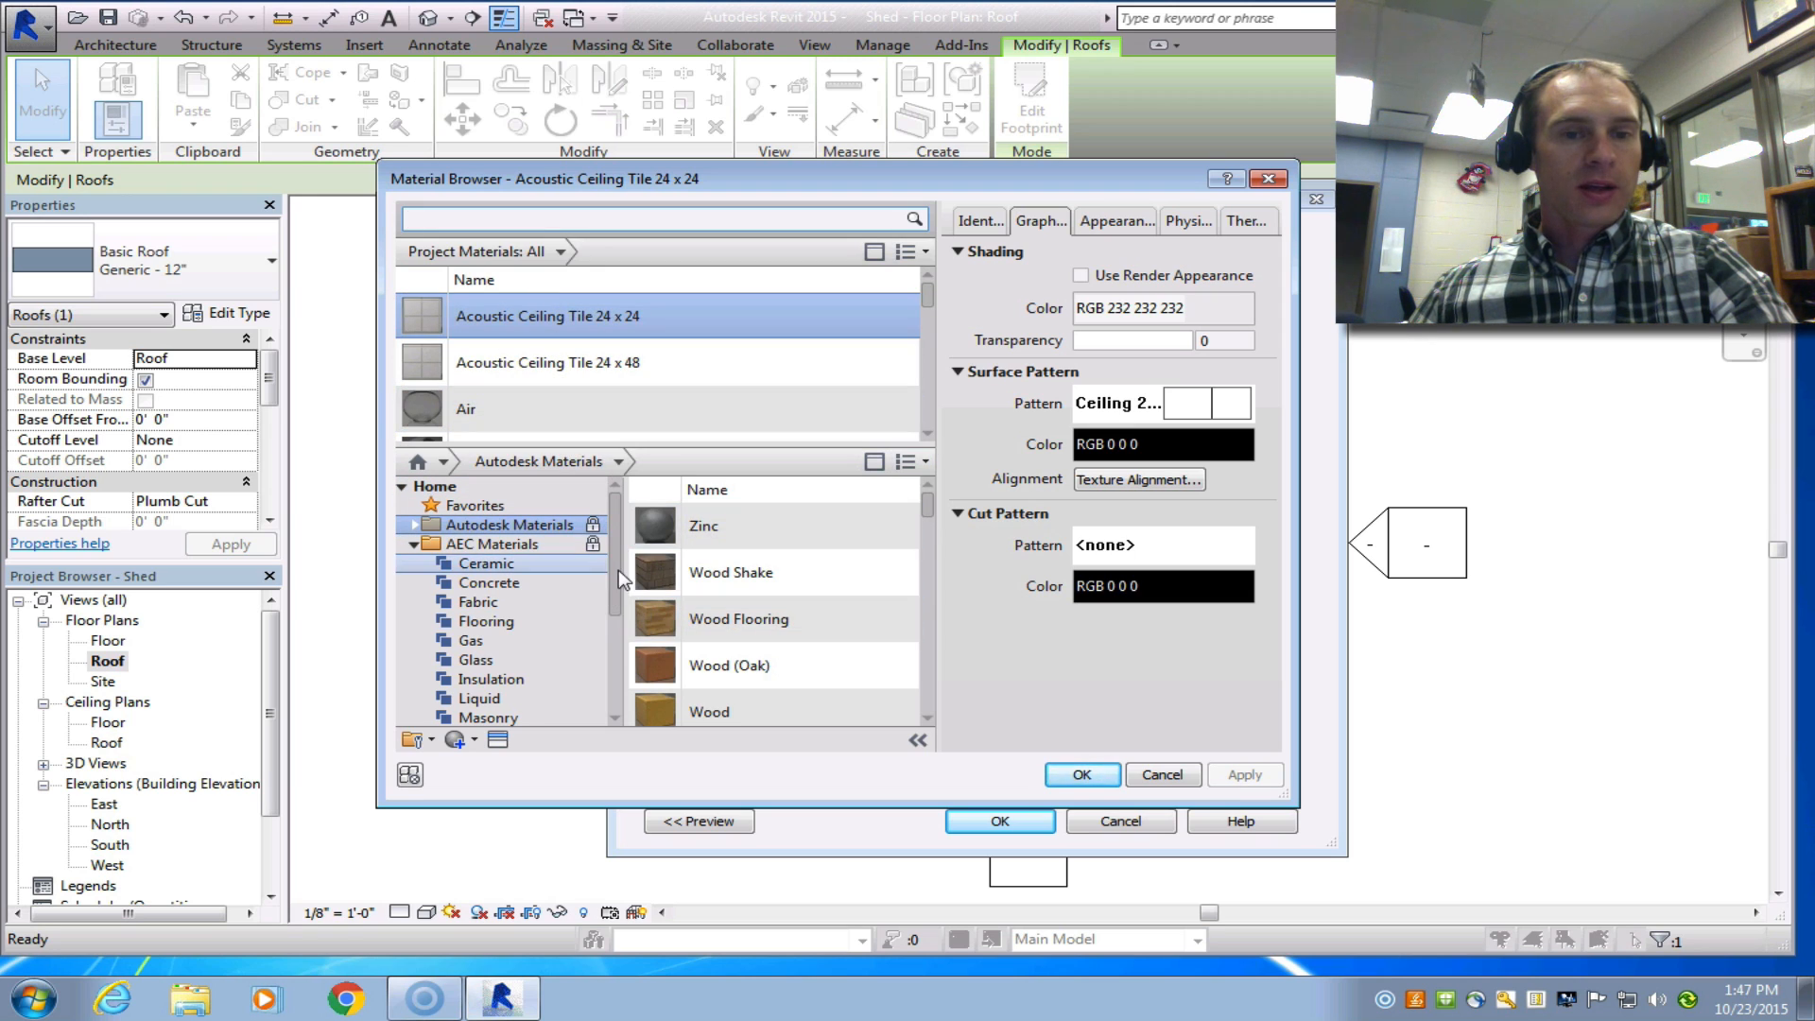
pyautogui.moveTo(615, 573); pyautogui.dragTo(623, 660)
pyautogui.click(485, 660)
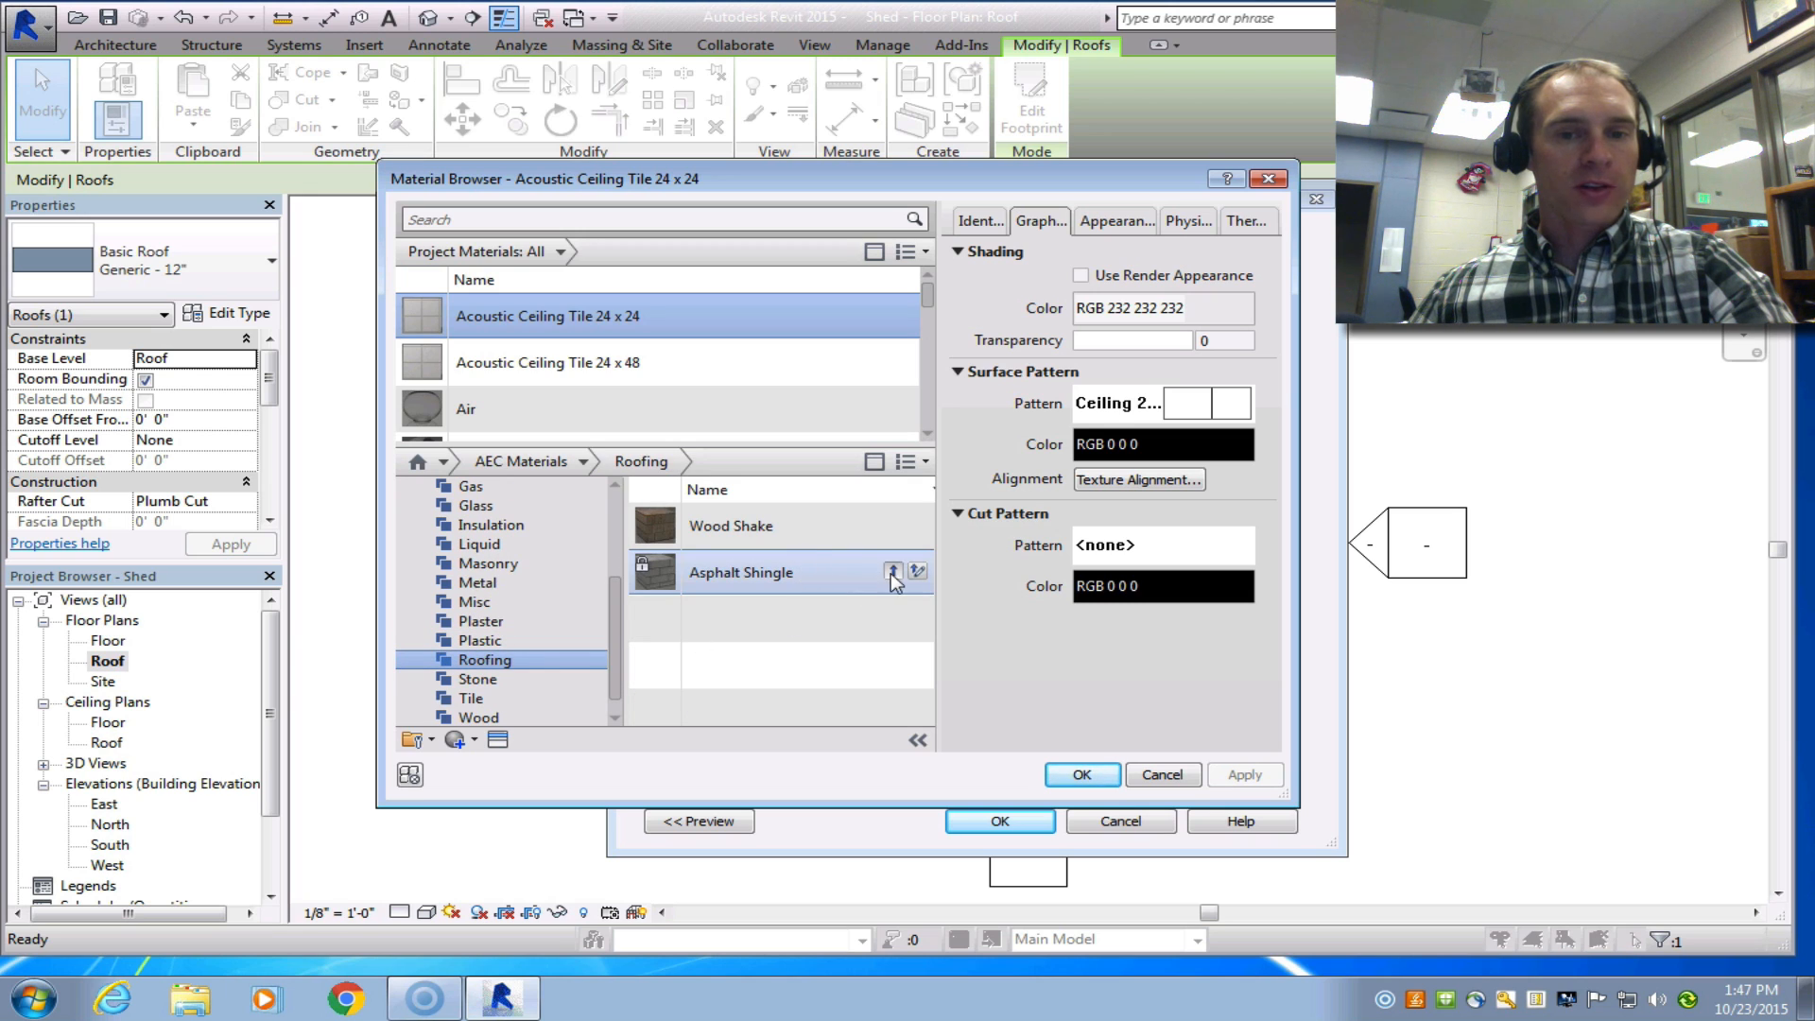
pyautogui.click(892, 573)
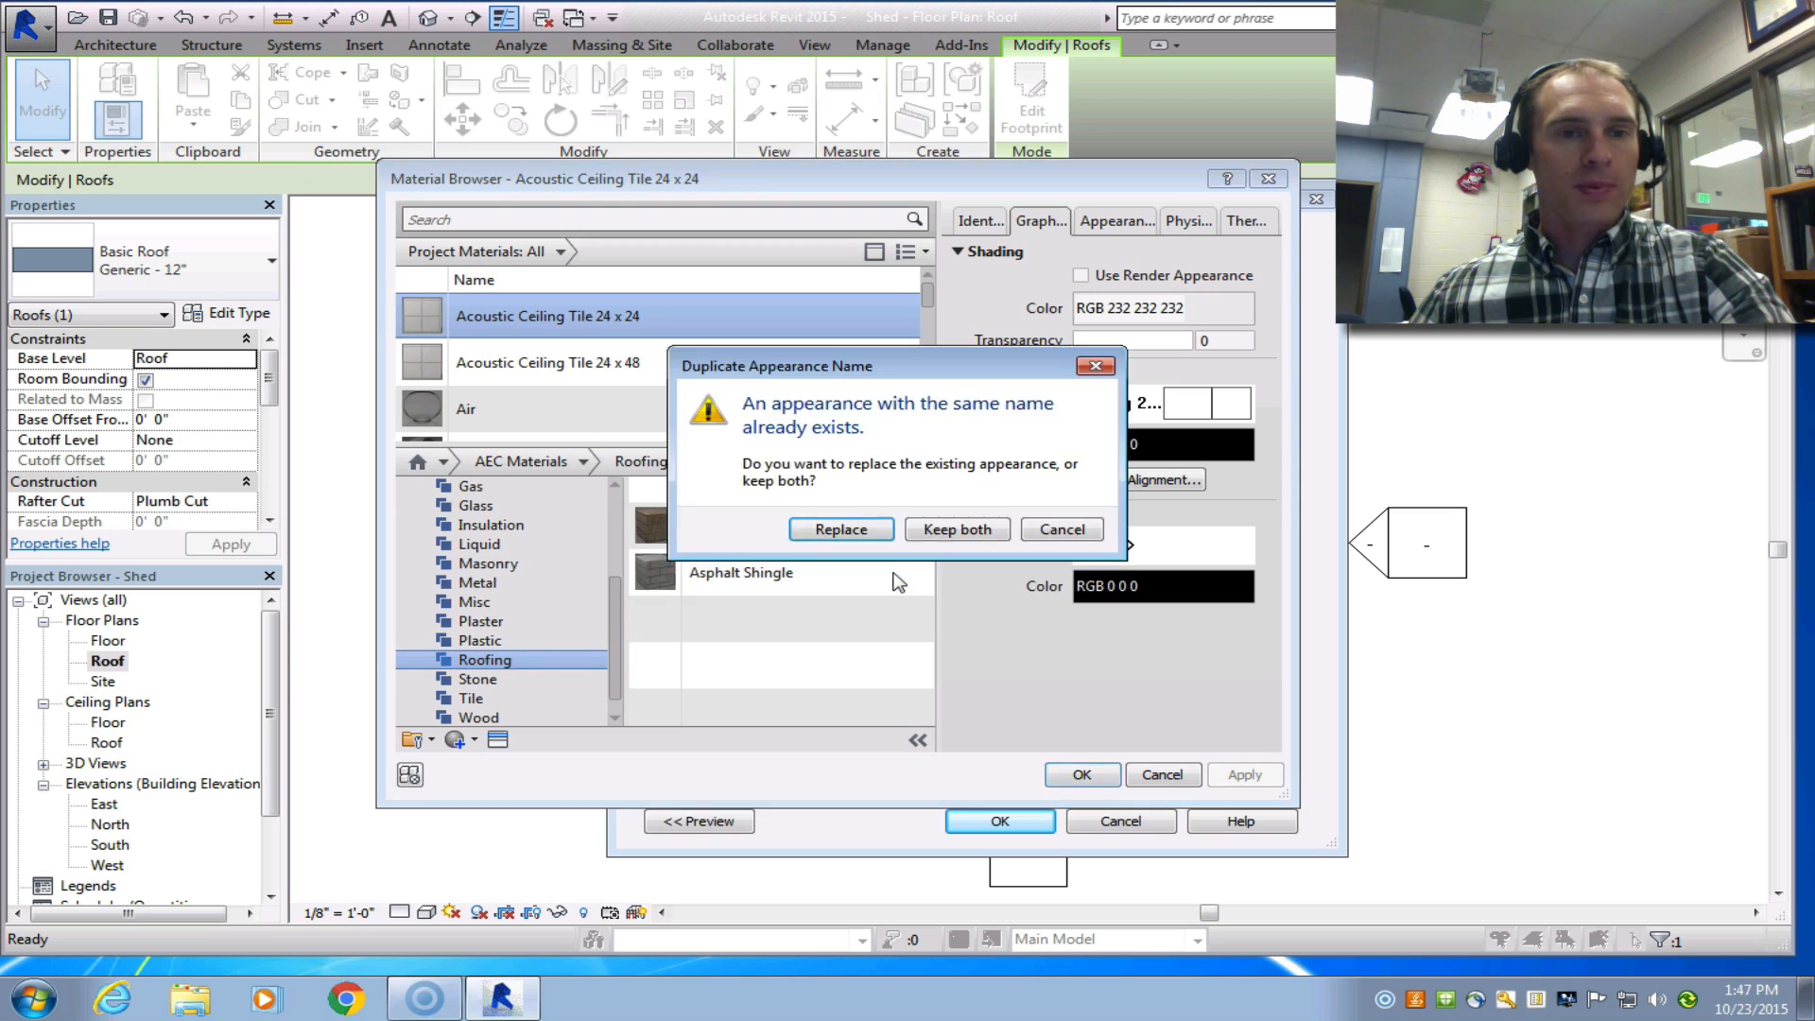
pyautogui.click(861, 531)
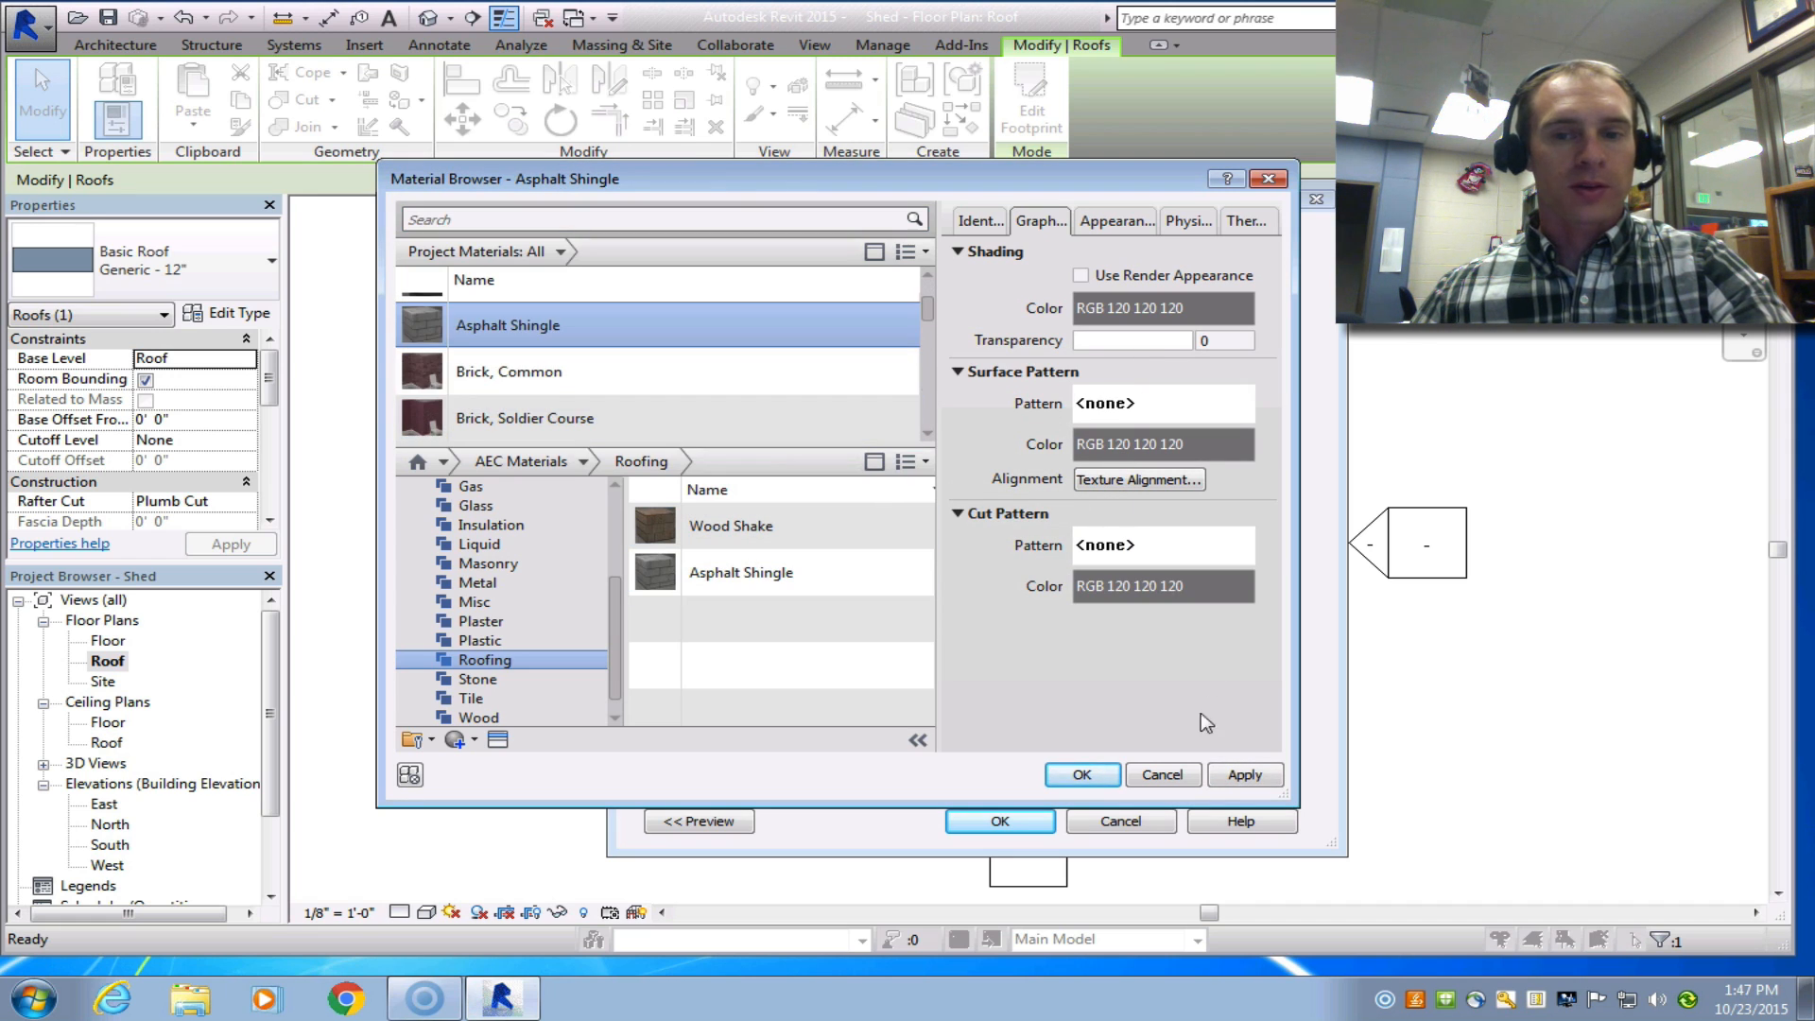
pyautogui.click(1244, 774)
pyautogui.click(1082, 774)
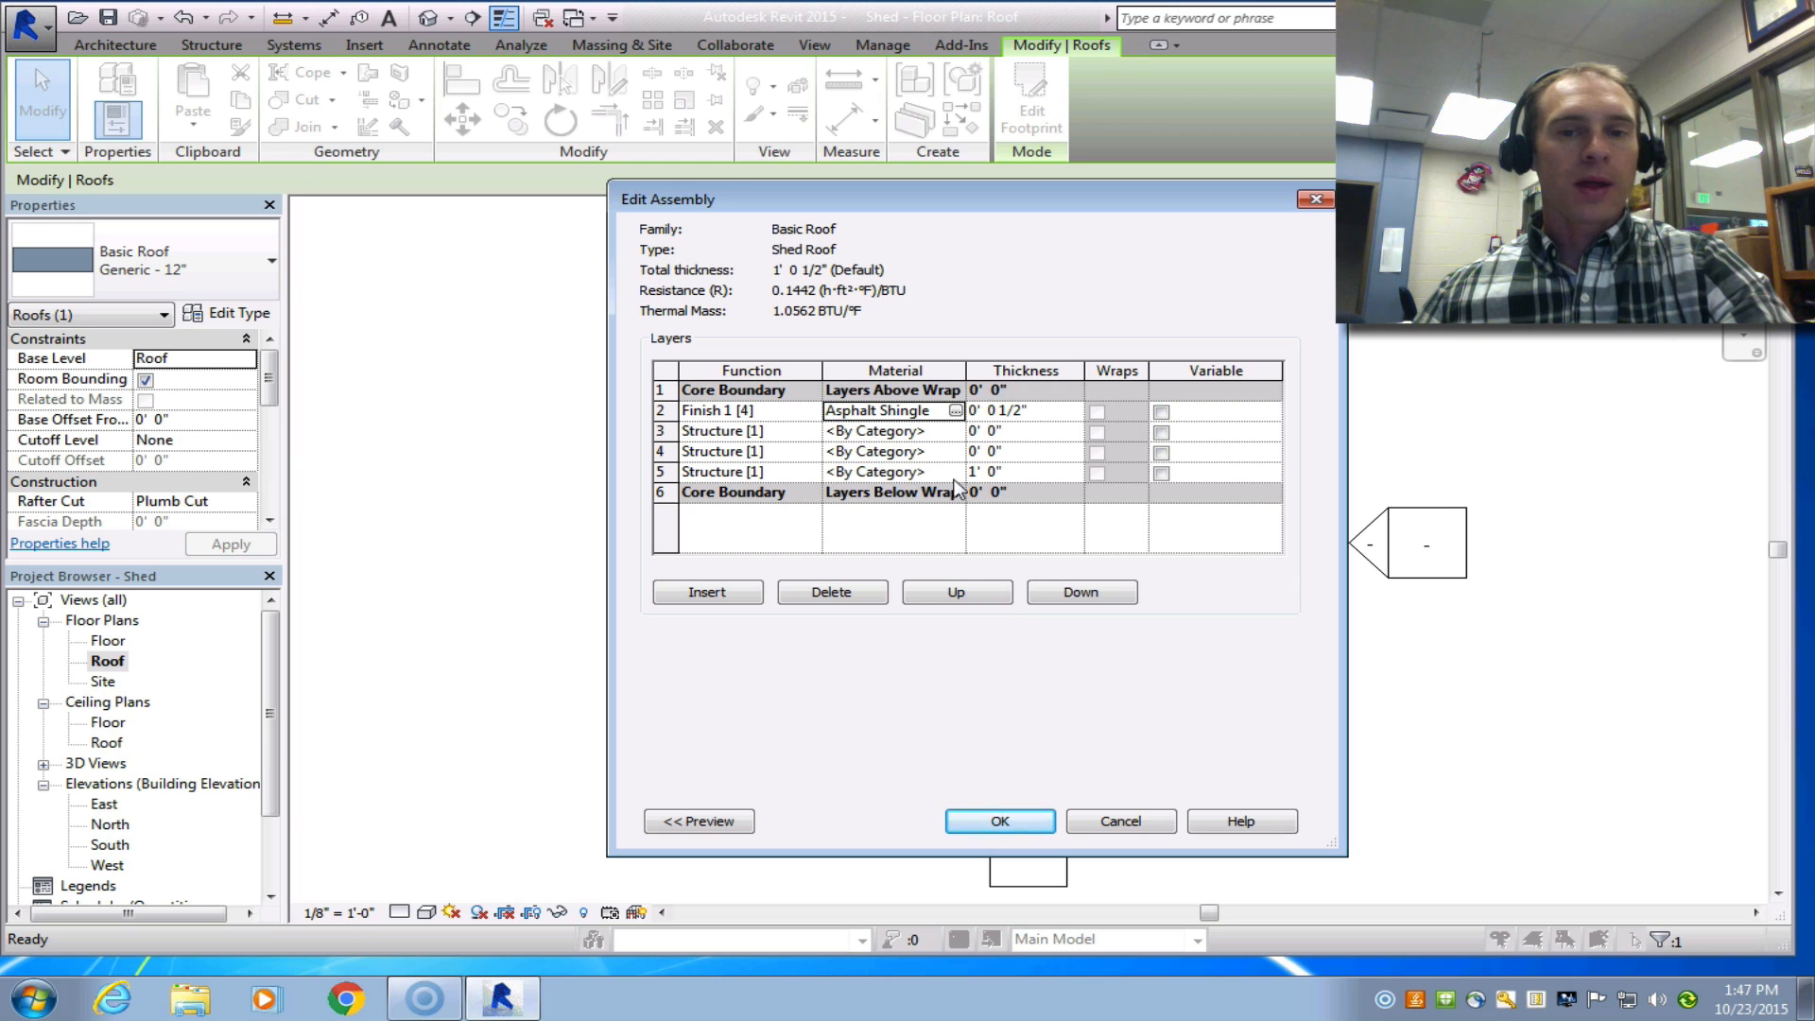
# Set the thickness of the lowest Structure [1] layer to 3.5".
pyautogui.click(796, 478)
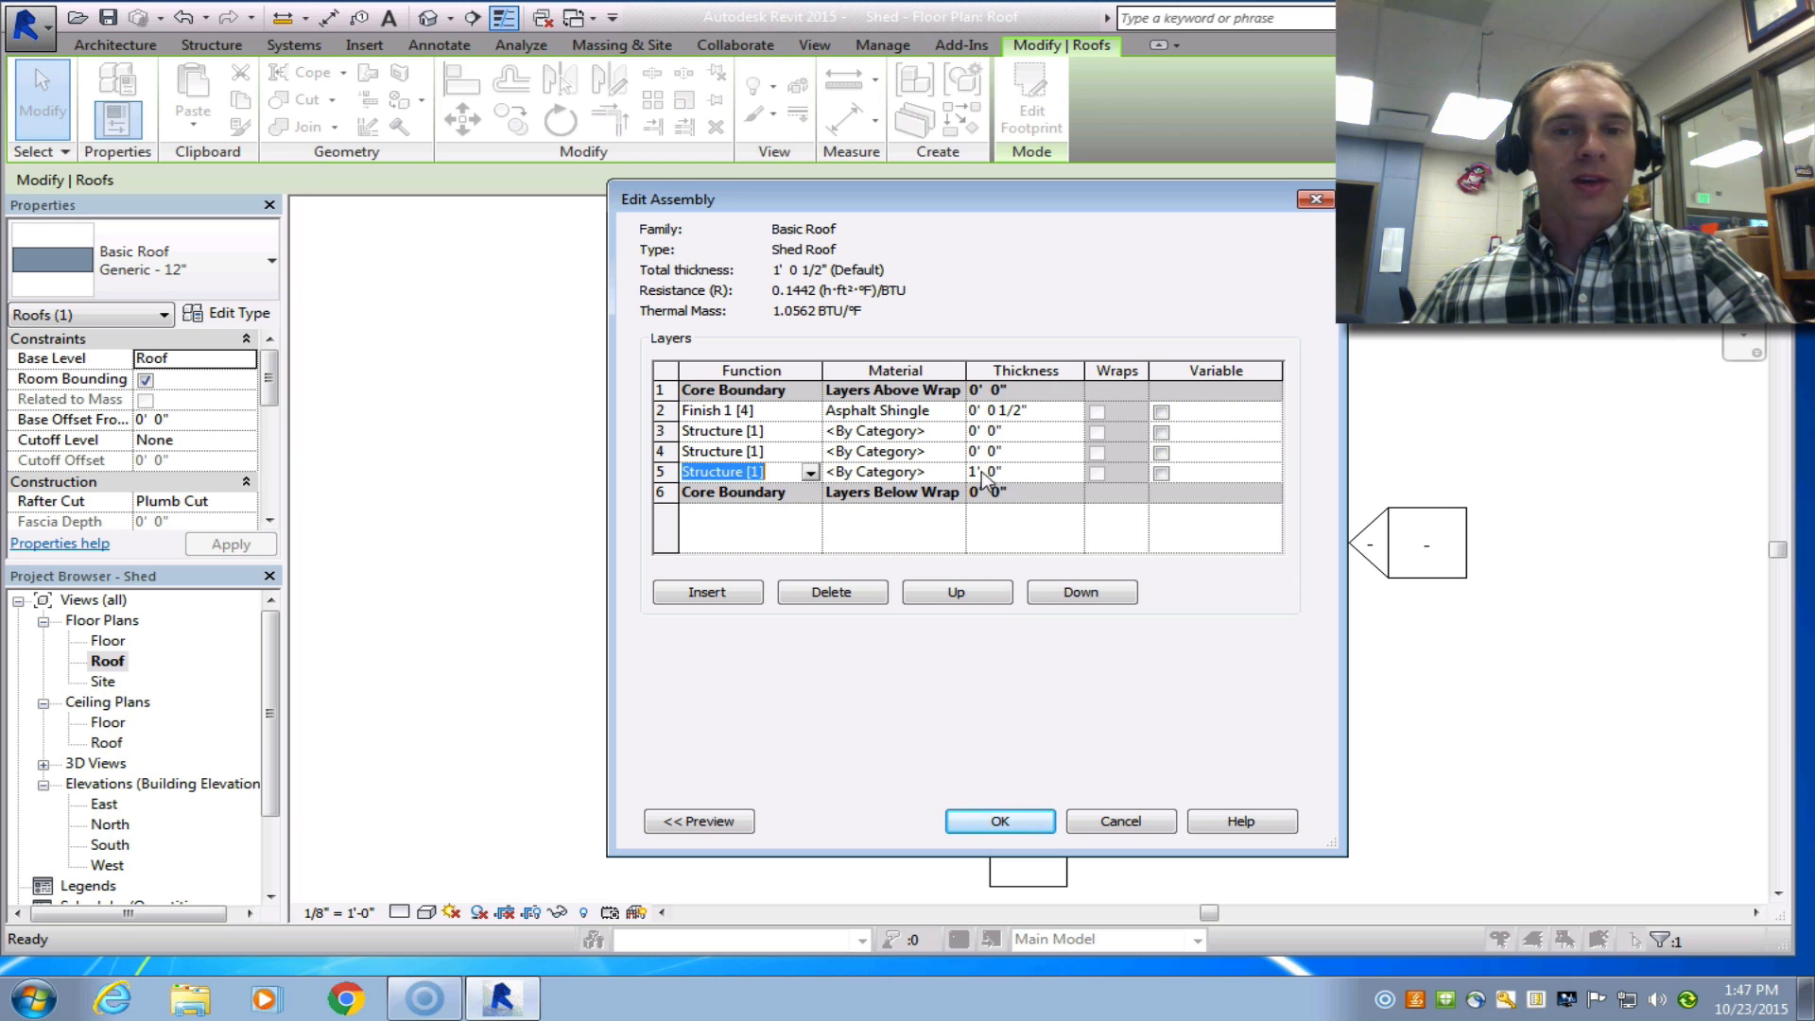
pyautogui.click(981, 471)
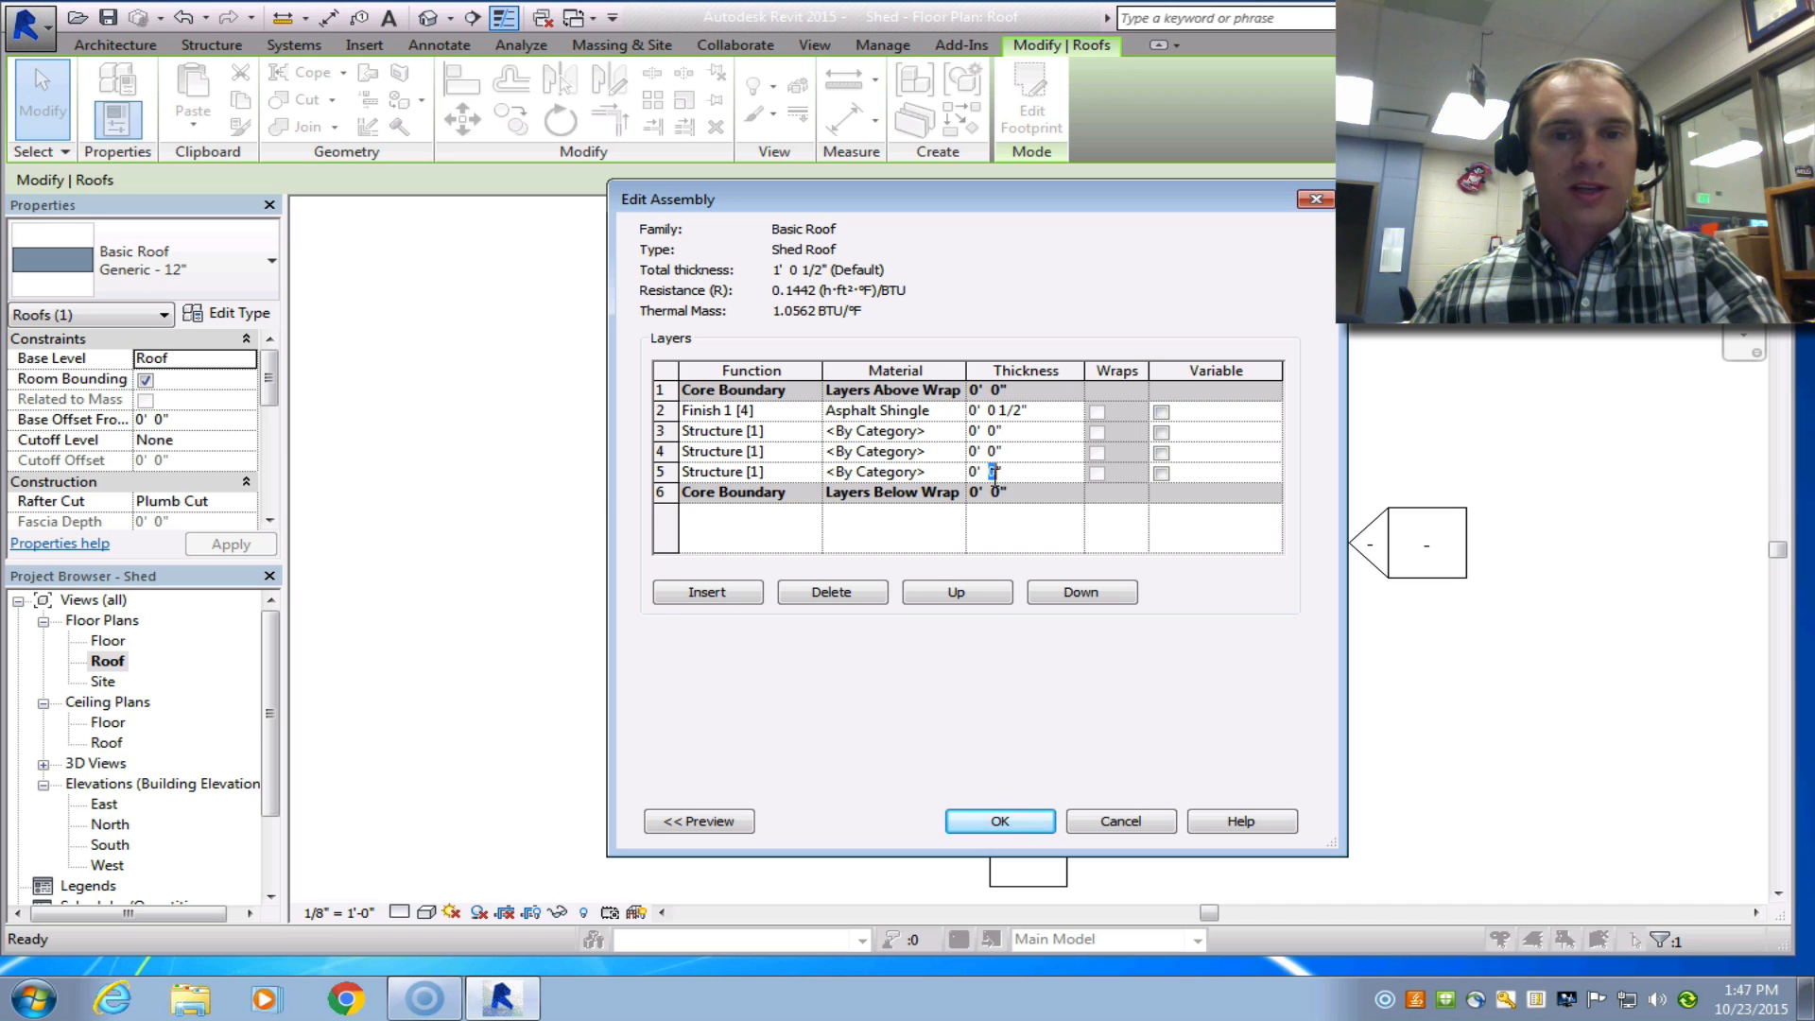
pyautogui.write('3')
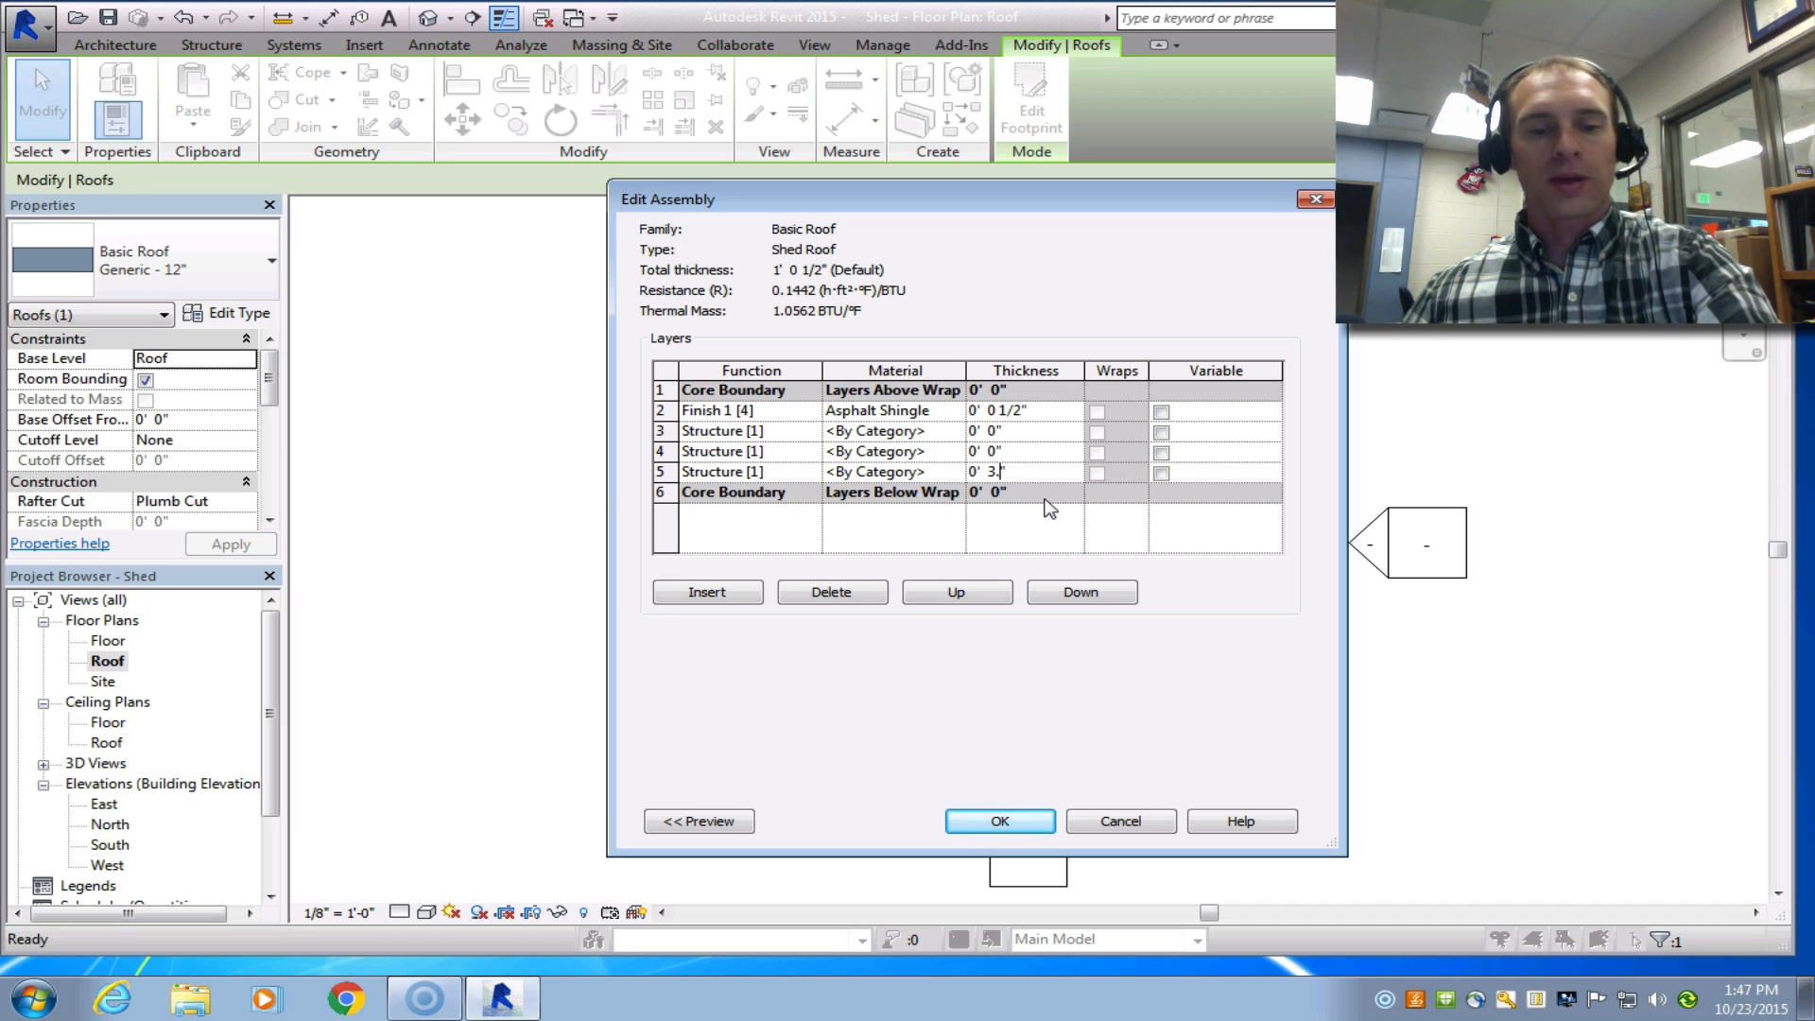
pyautogui.write('.5')
# Add Wood from the Autodesk Materials library to the project and assign it to the lowest Structure [1] layer.
pyautogui.click(946, 472)
pyautogui.click(955, 472)
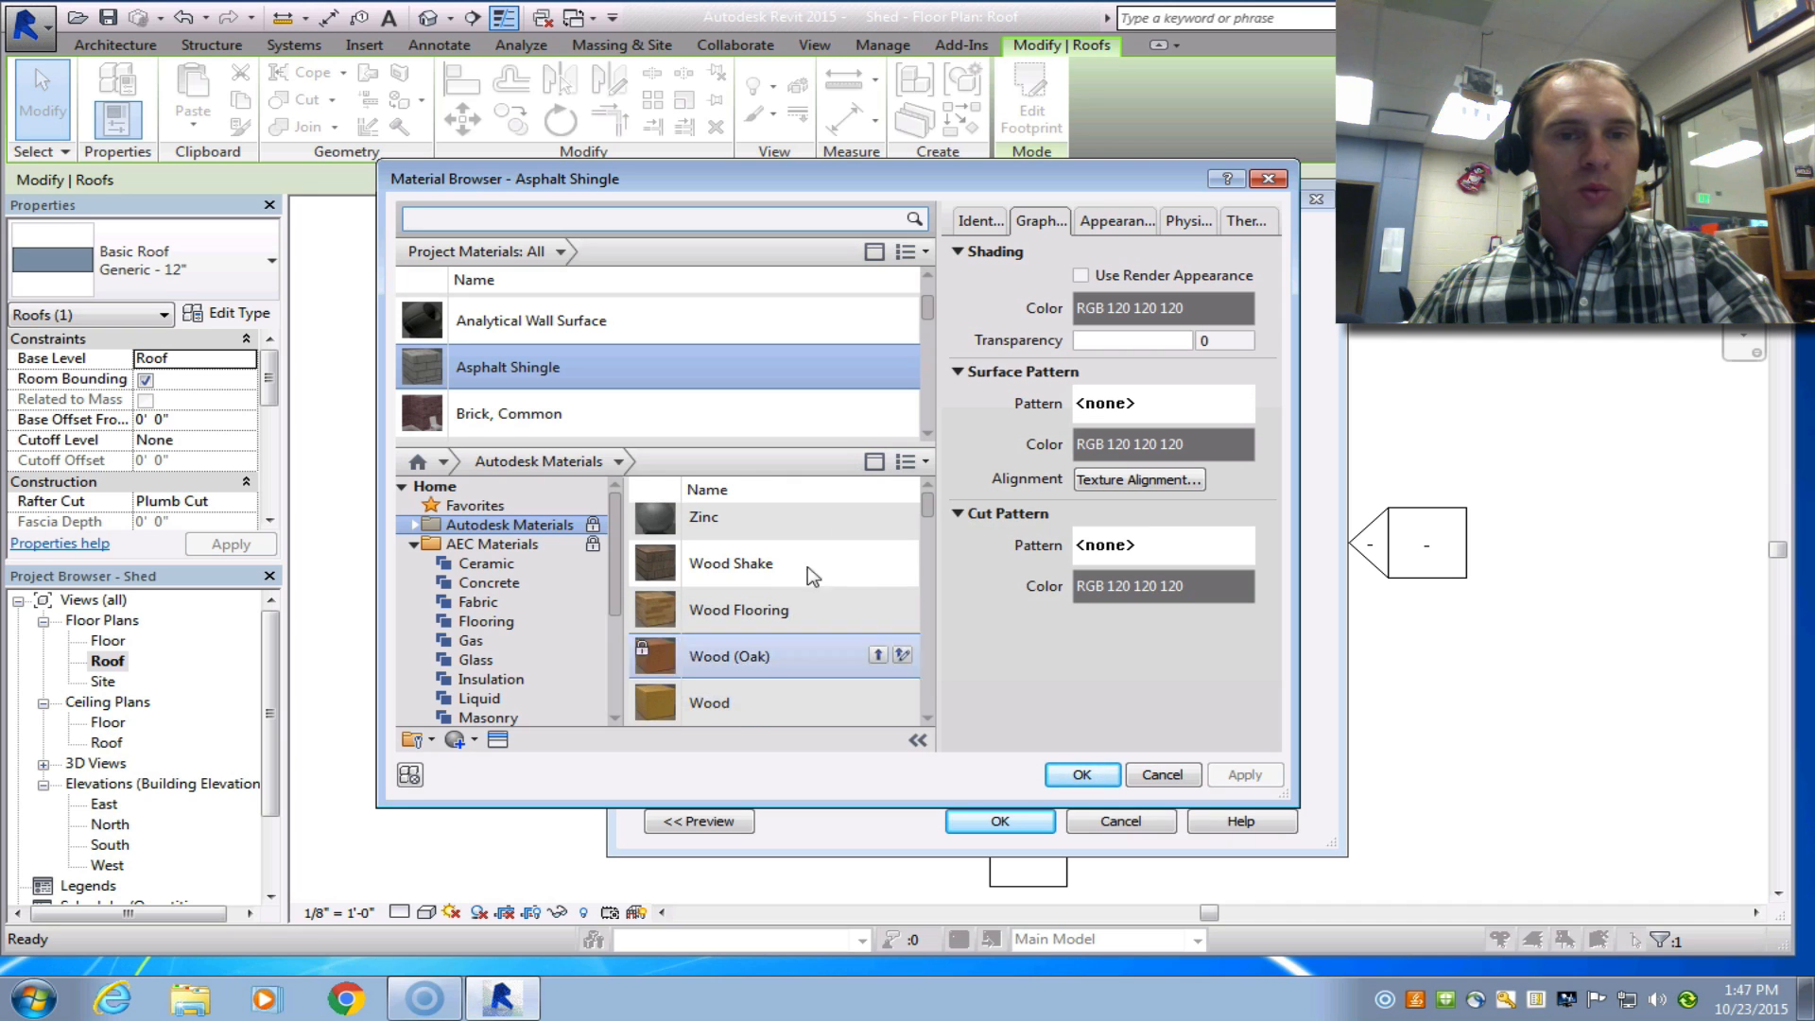
pyautogui.moveTo(933, 312); pyautogui.dragTo(924, 430)
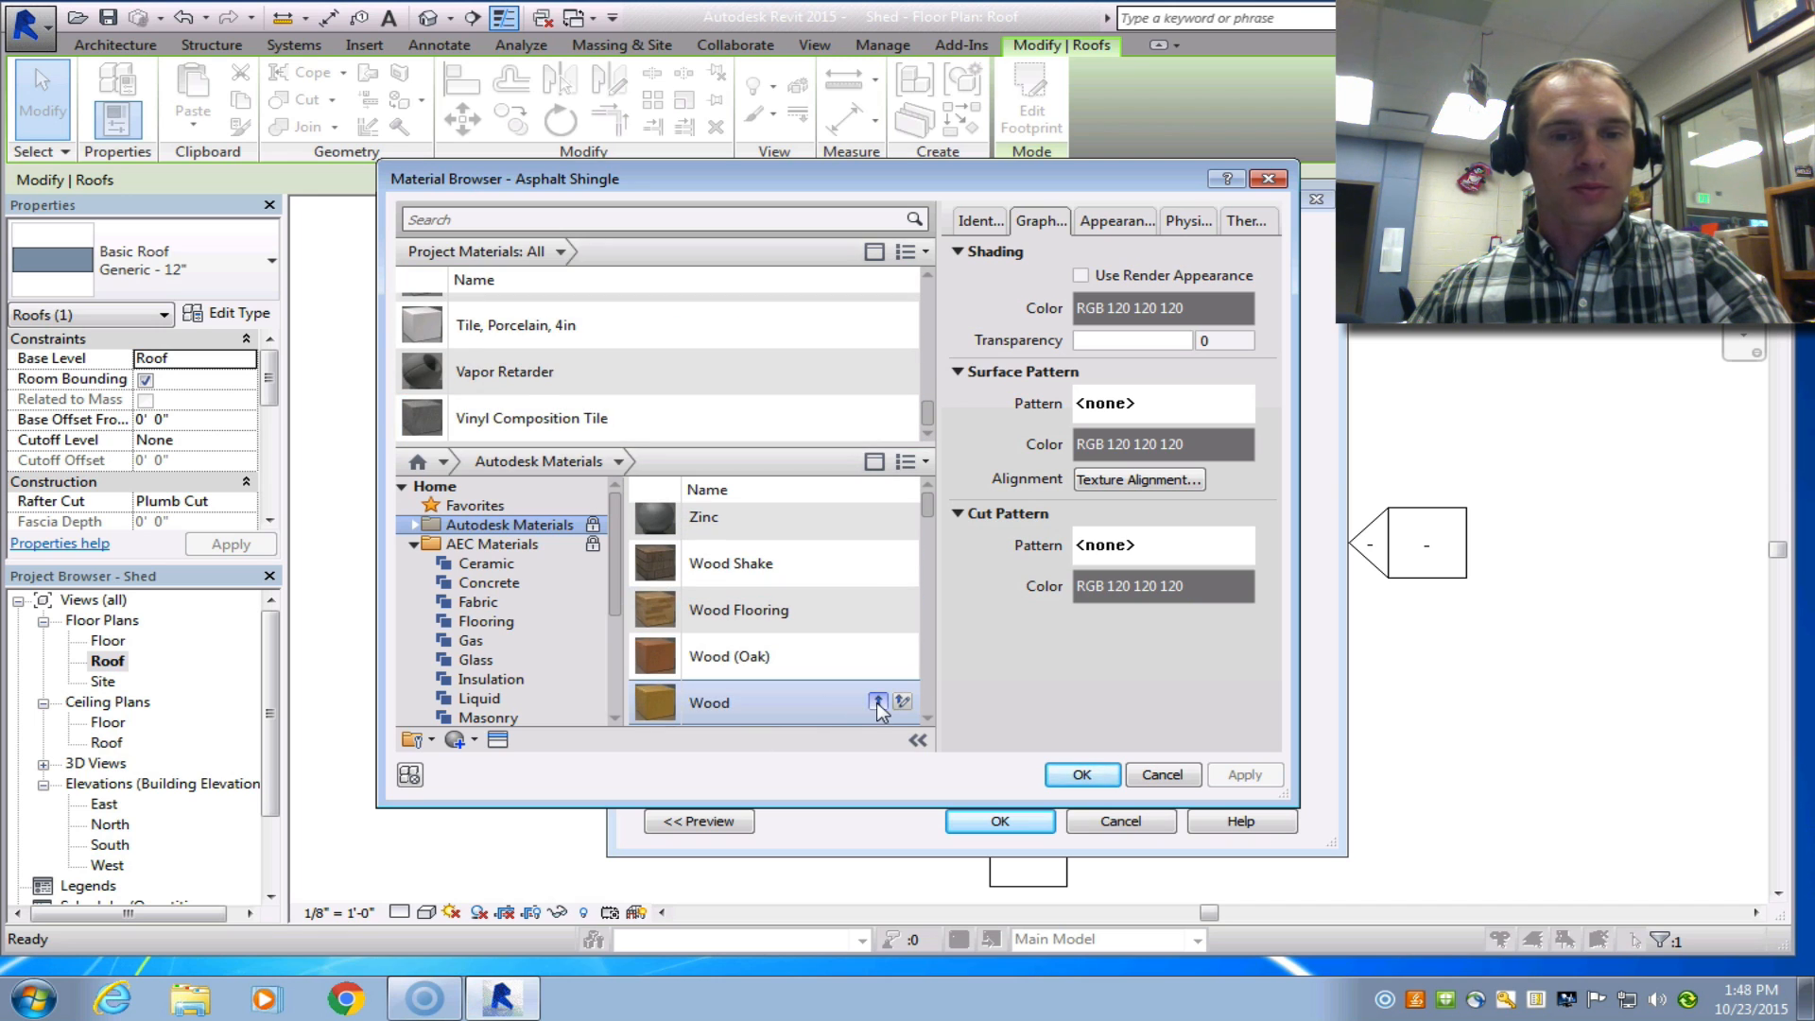
pyautogui.click(878, 702)
pyautogui.click(1245, 775)
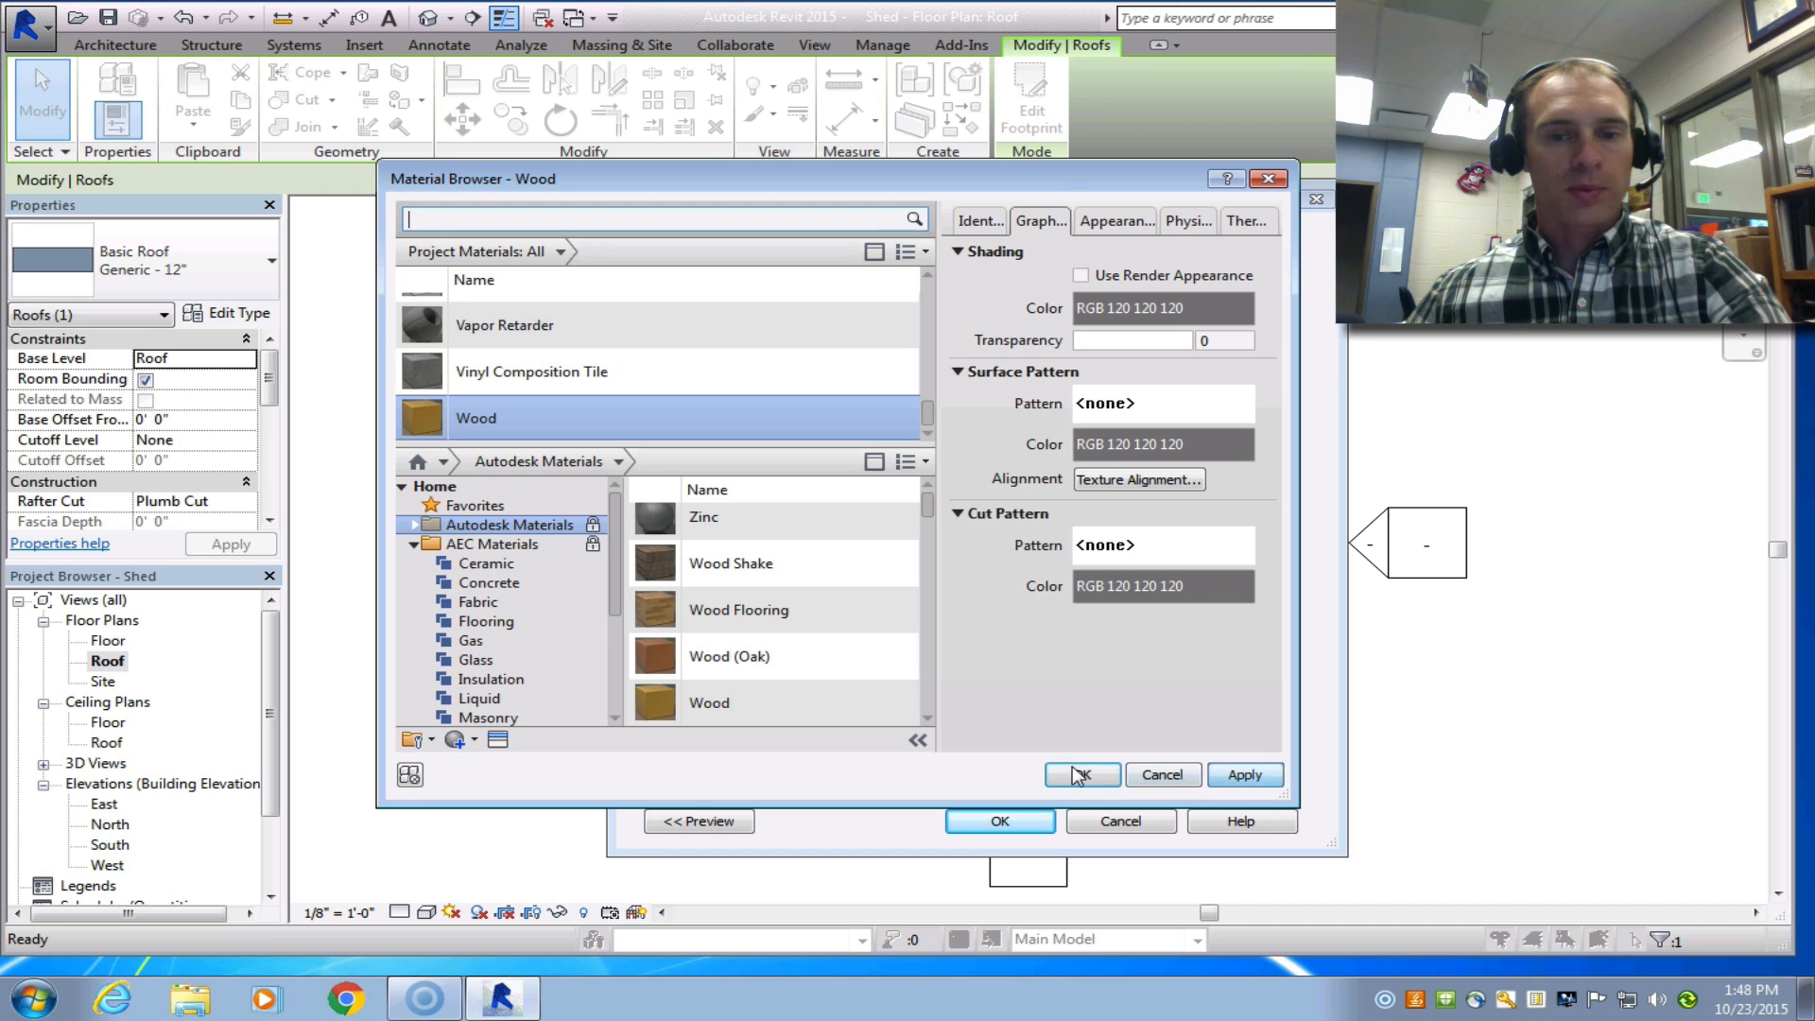
pyautogui.click(1080, 774)
# Make the layer directly above the wood structure 0.5" thick and assign it the Plywood, Sheathing material.
pyautogui.click(998, 453)
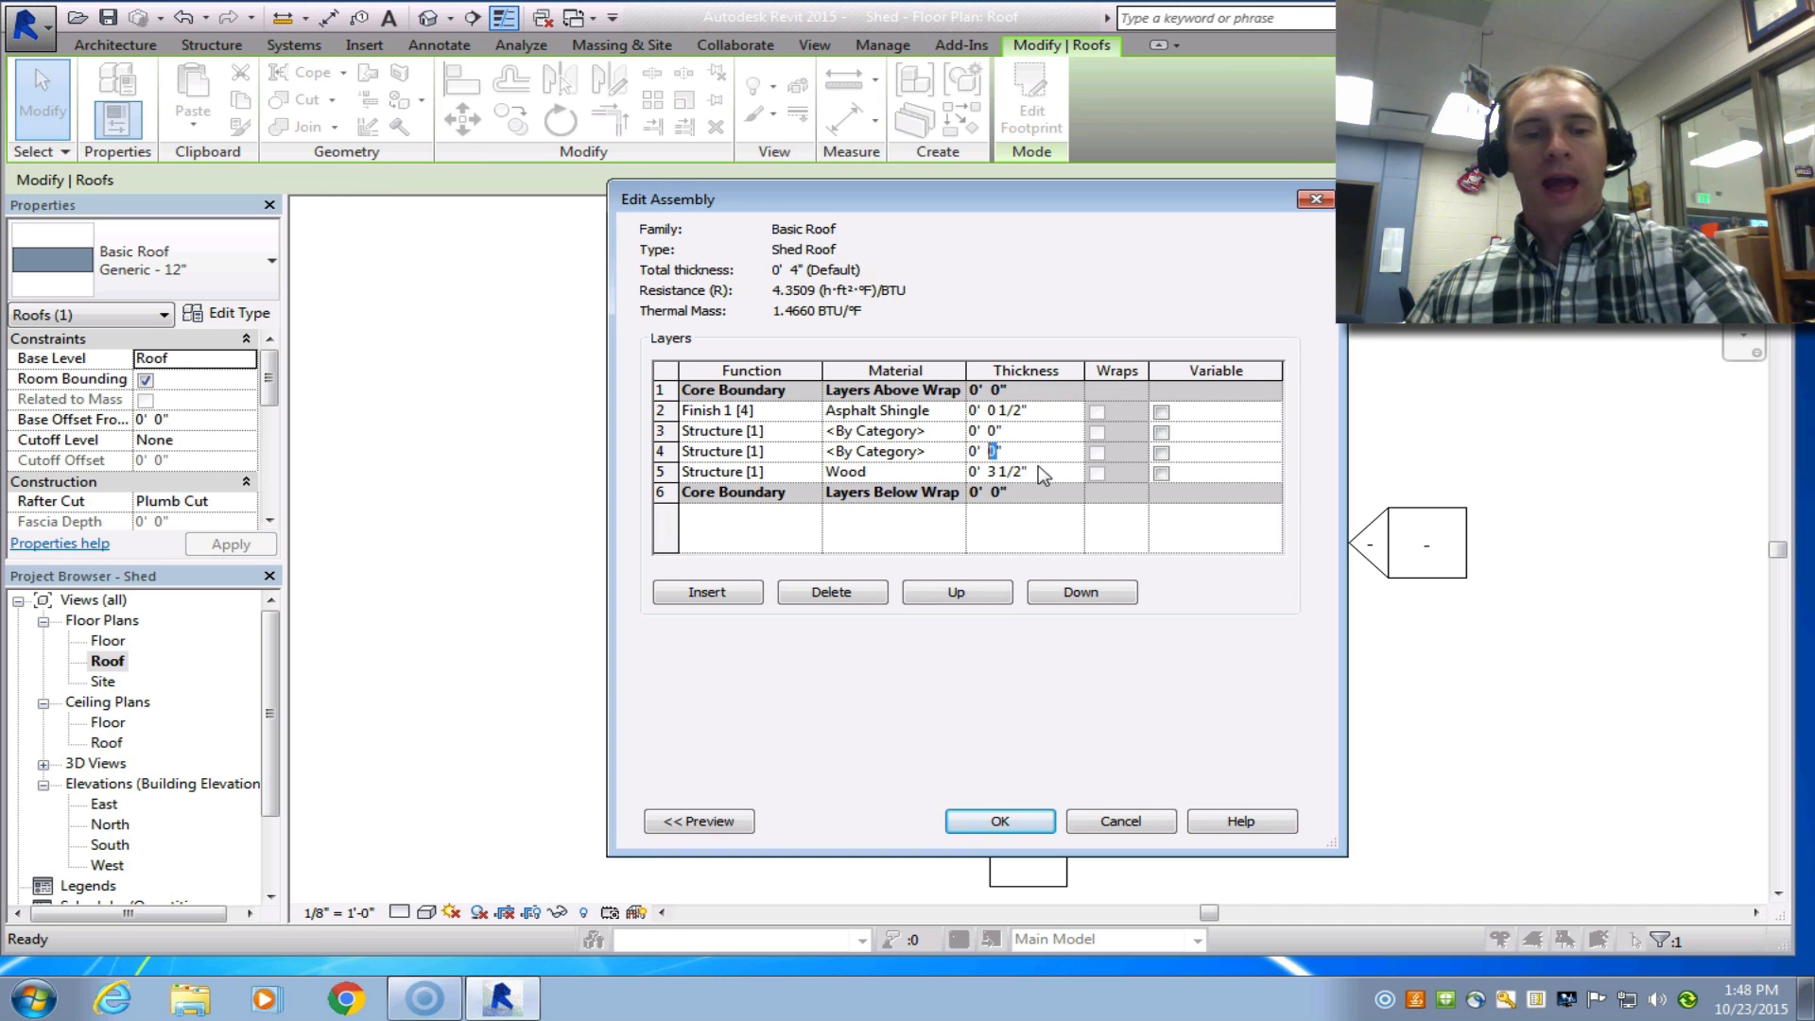
pyautogui.write('0.5')
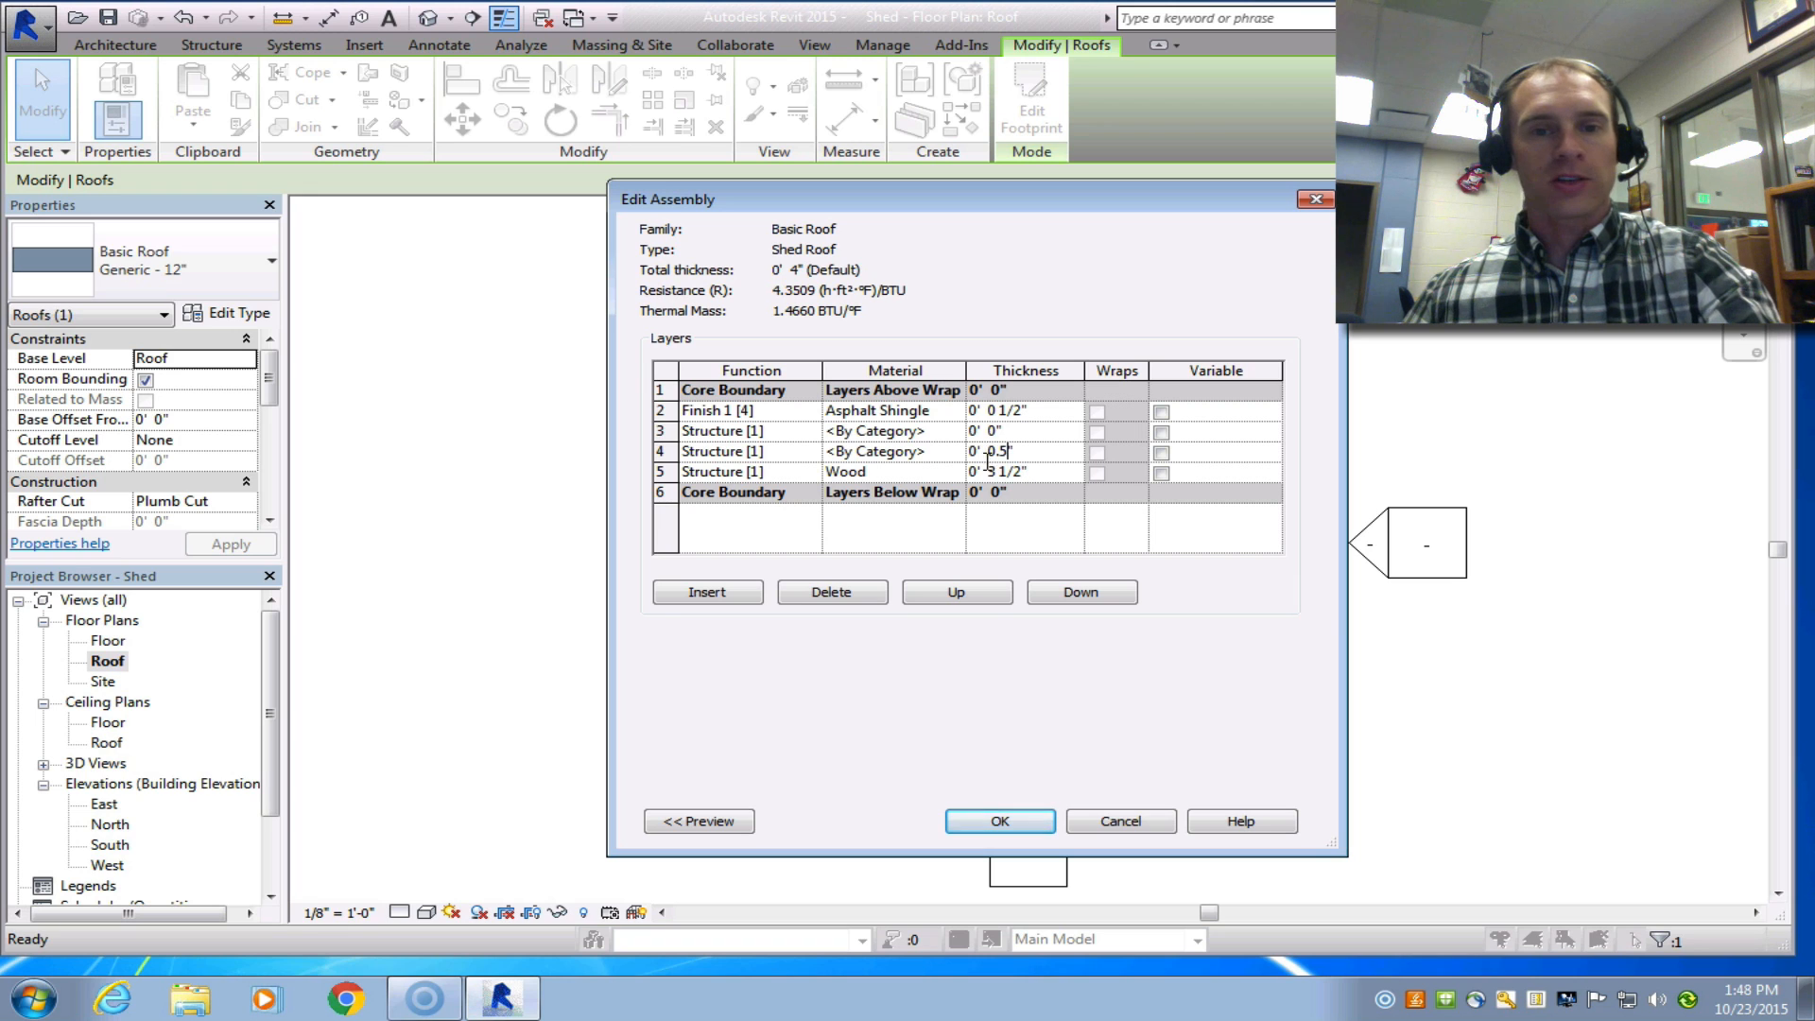
pyautogui.click(894, 452)
pyautogui.click(957, 452)
pyautogui.click(868, 418)
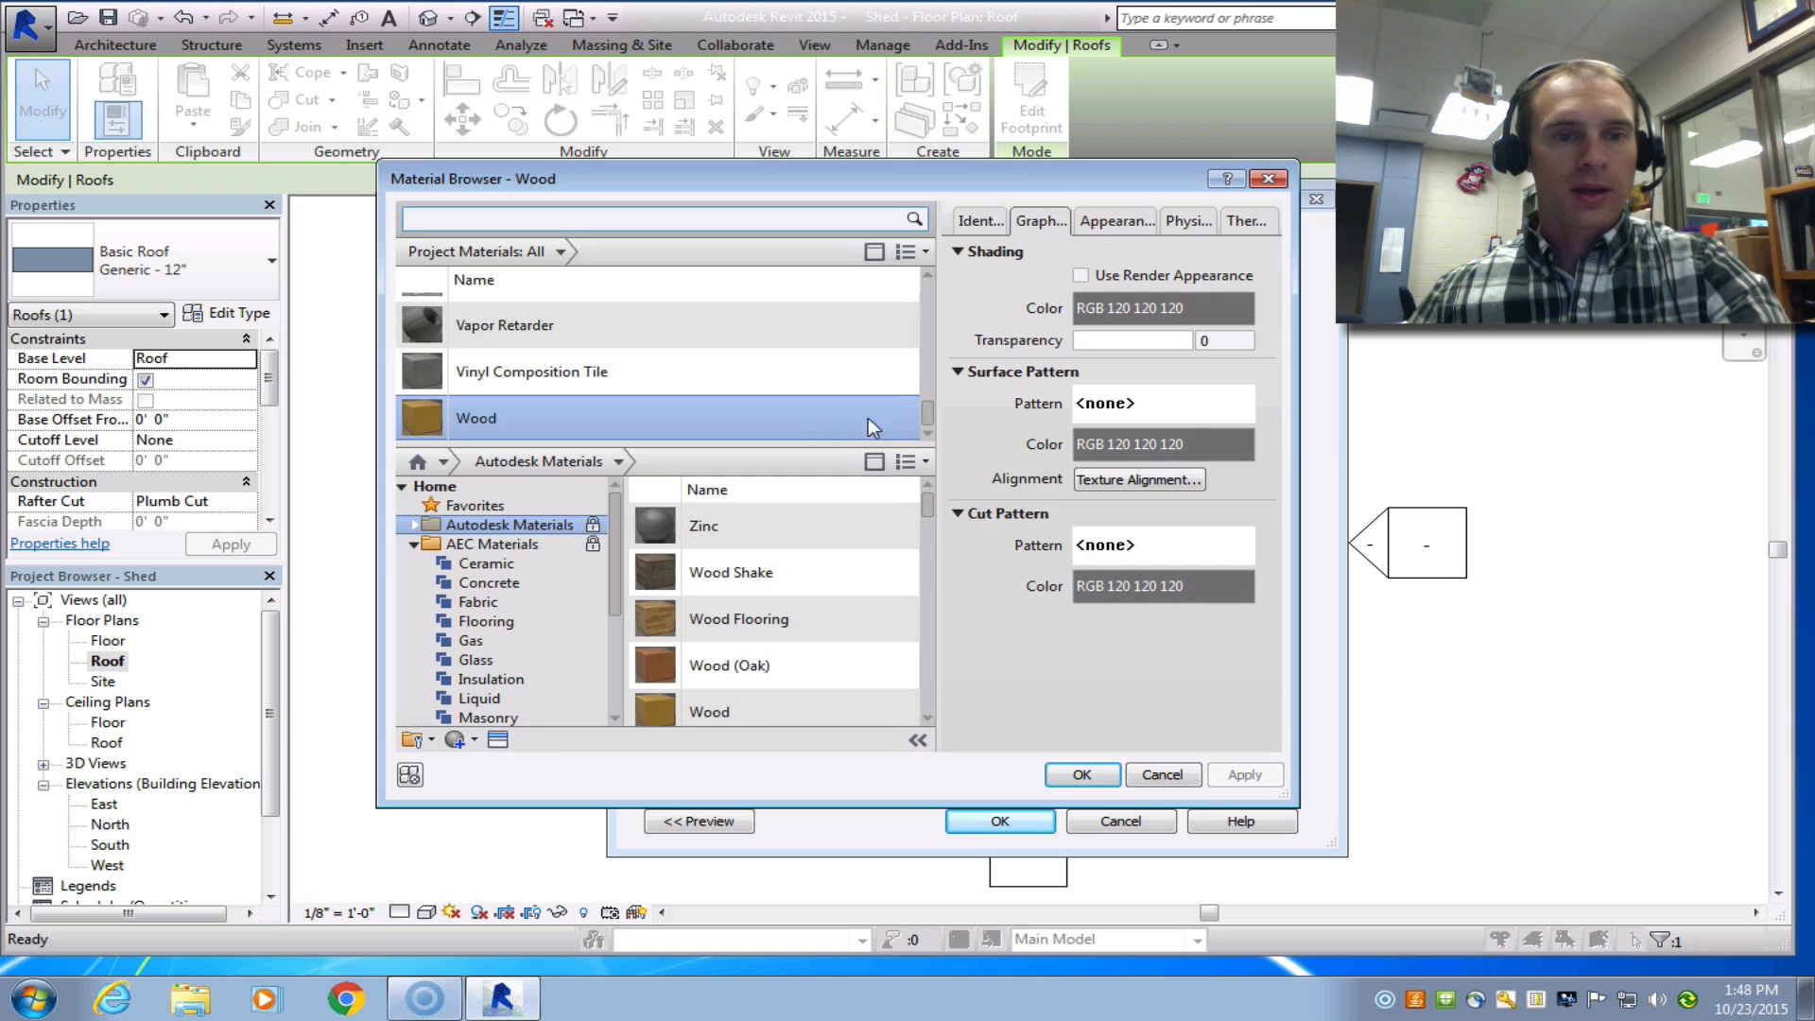
pyautogui.scroll(3, 928, 283)
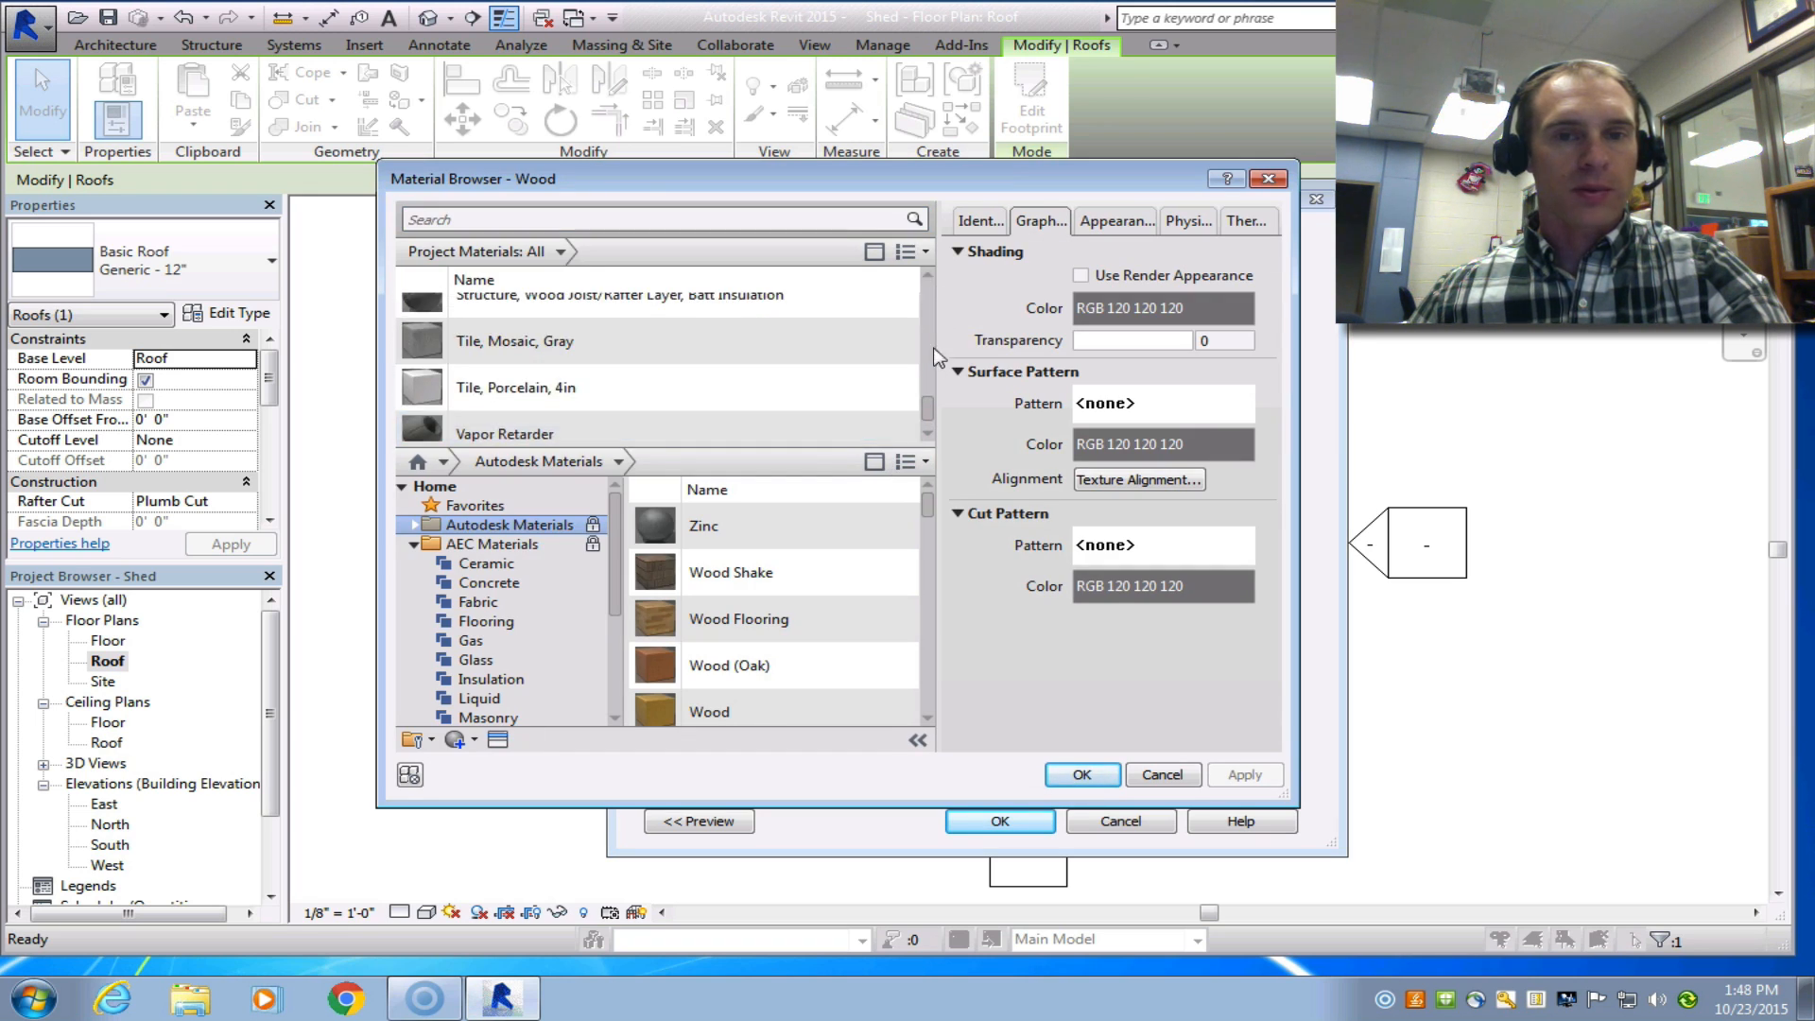
pyautogui.scroll(1, 709, 378)
pyautogui.click(581, 219)
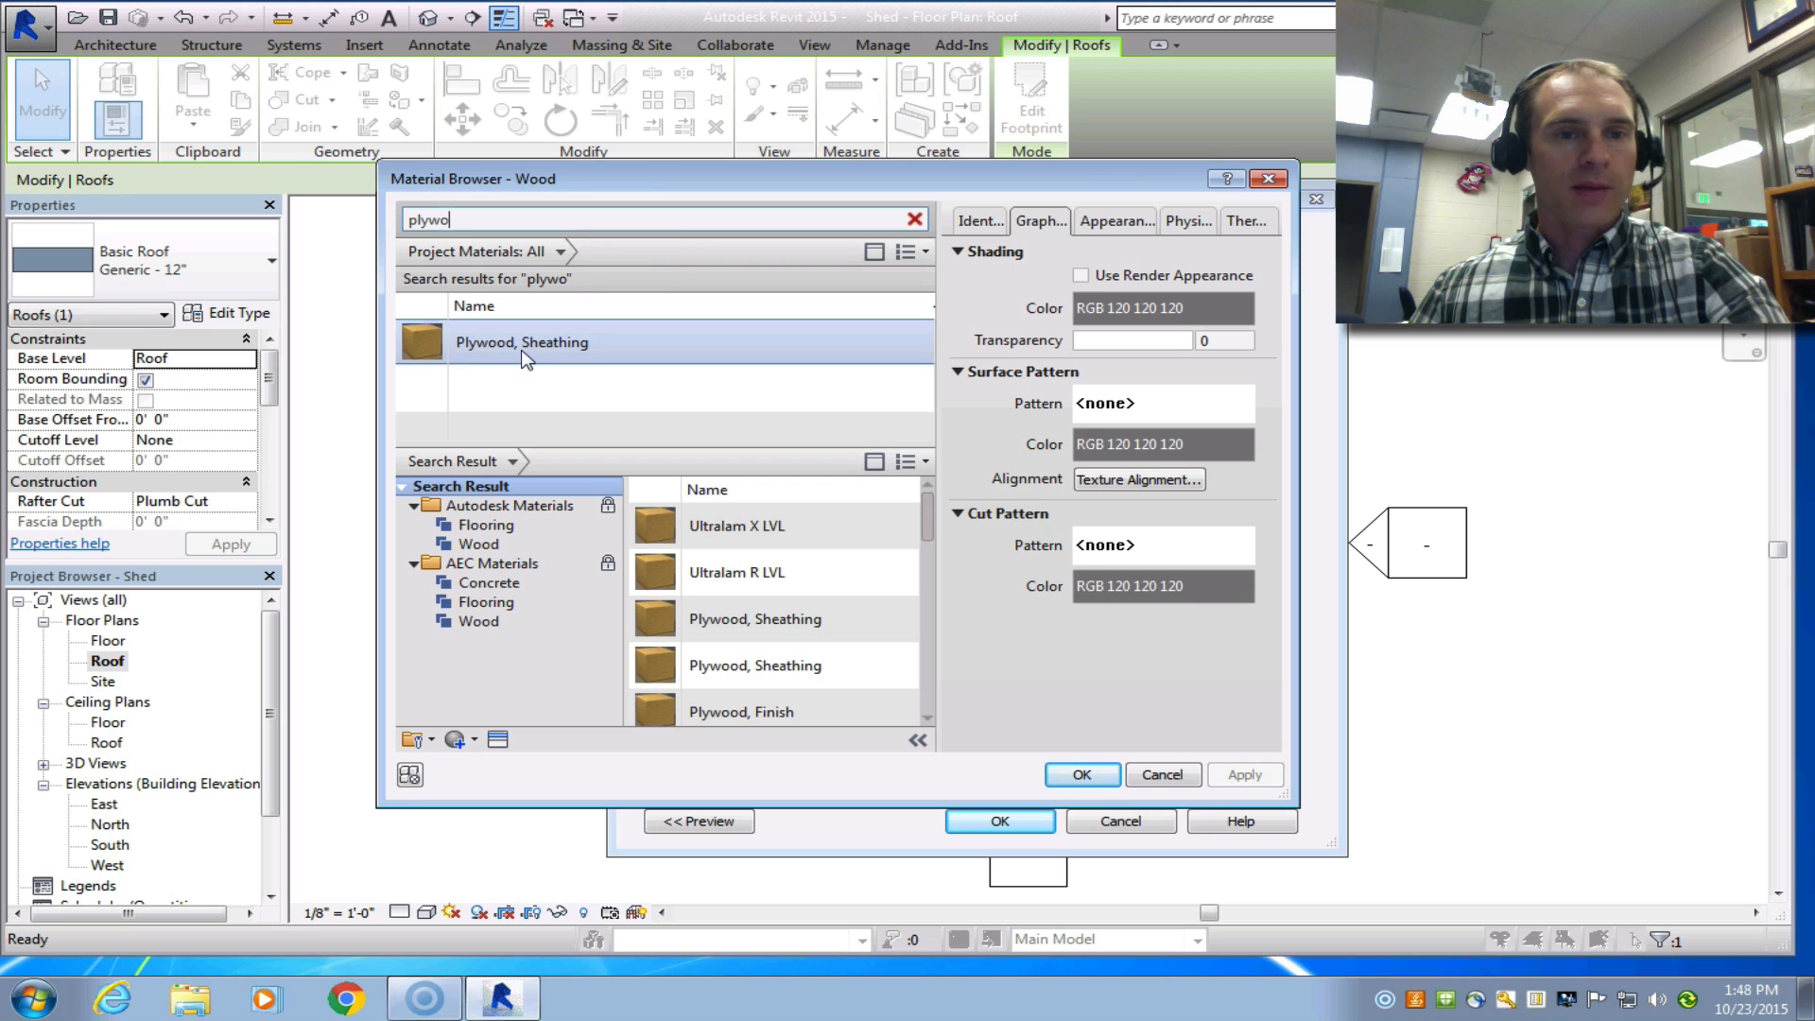
pyautogui.click(662, 352)
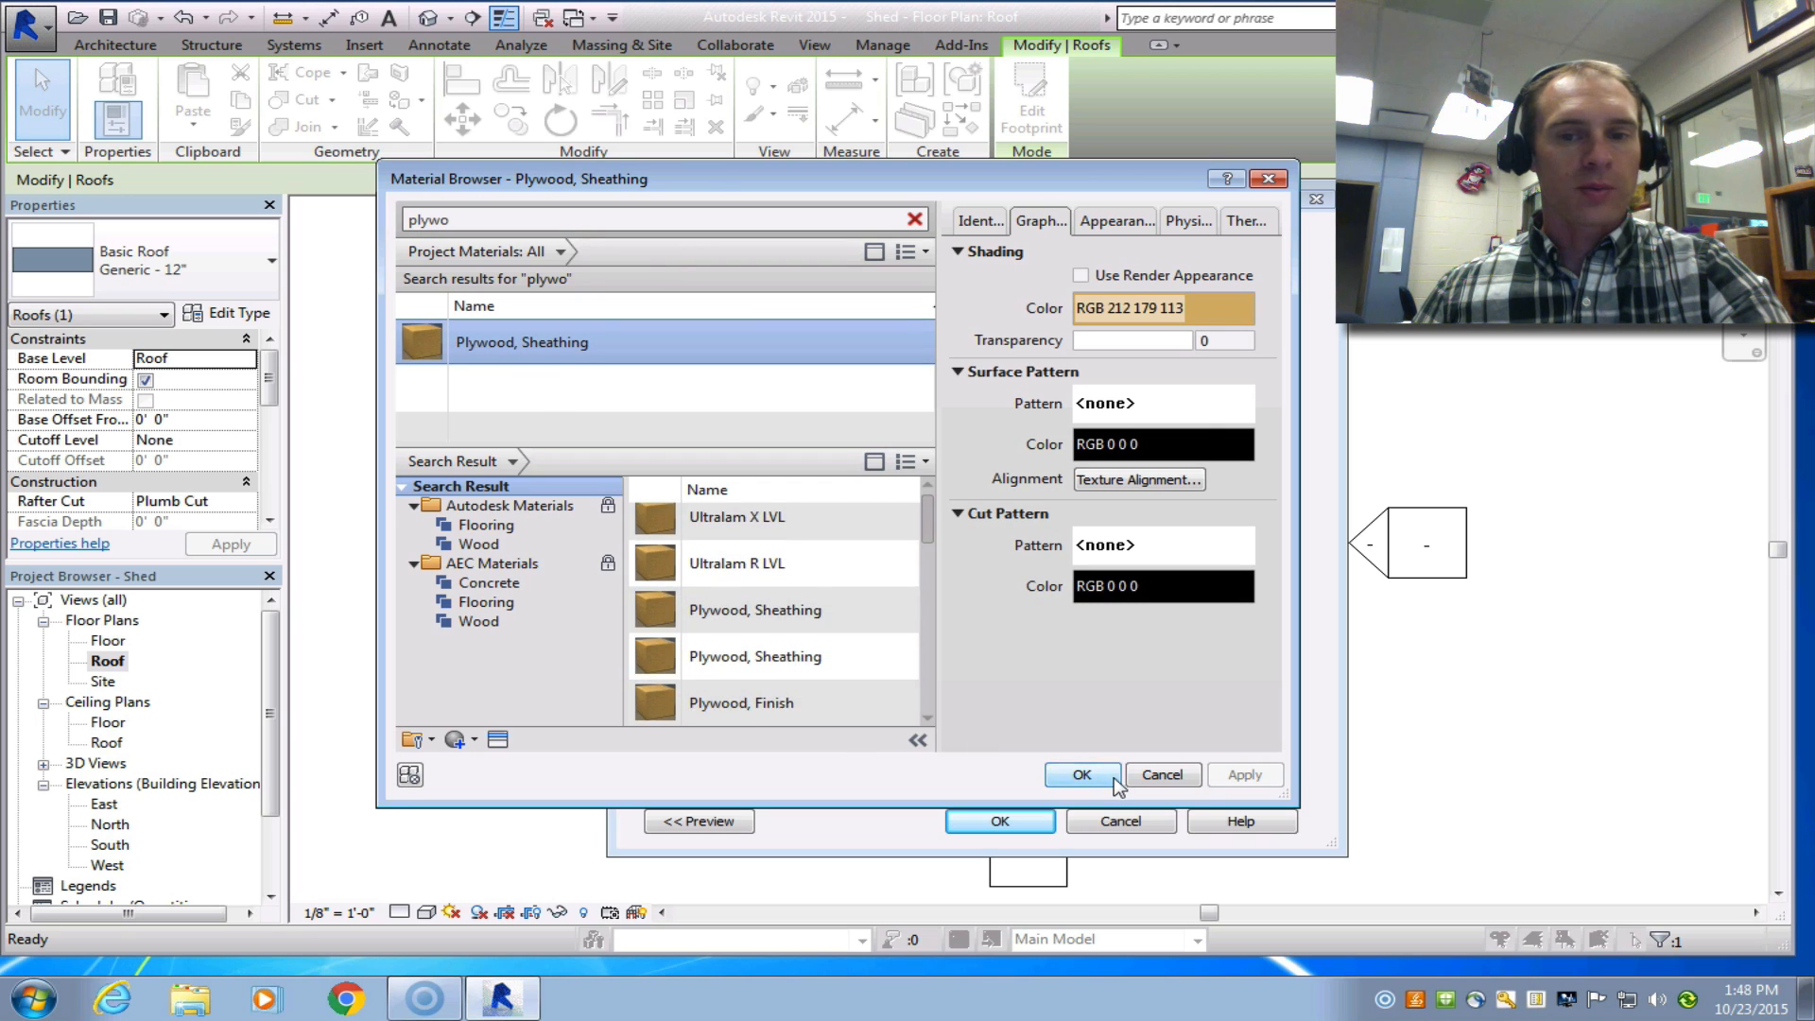
pyautogui.click(1082, 775)
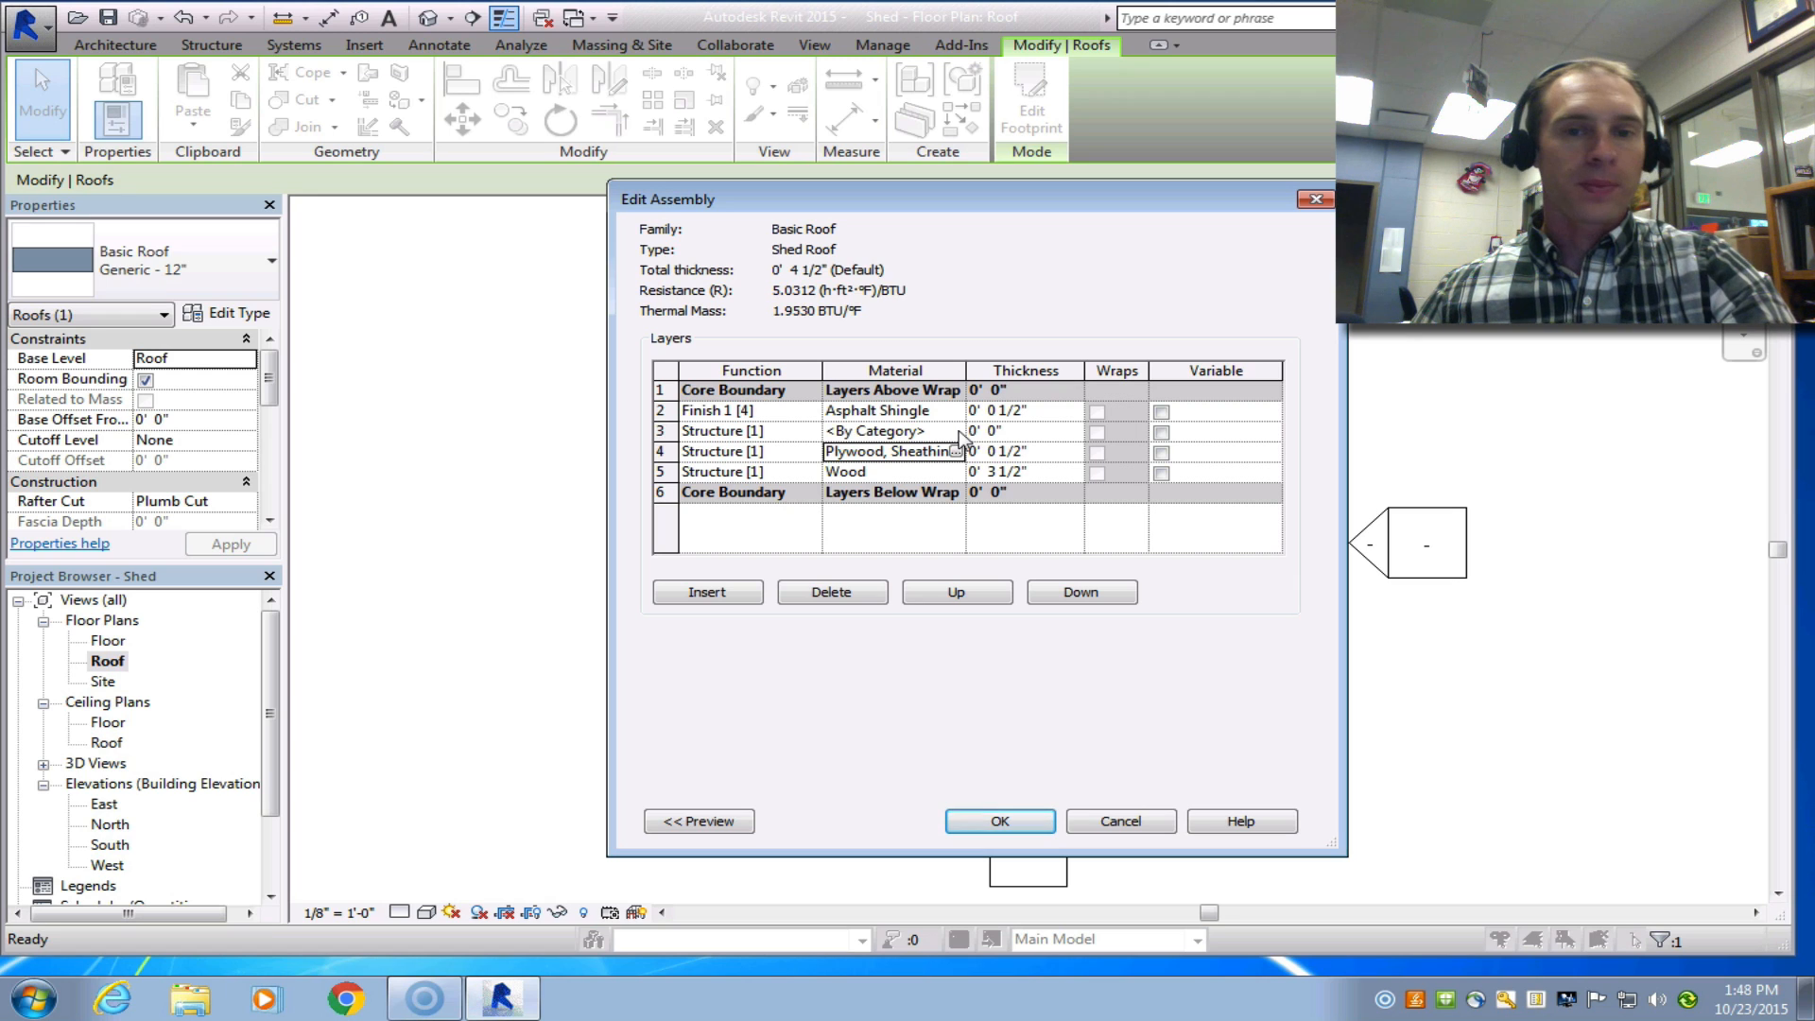
# Set the layer below the shingles to the Membrane Layer function and assign it Roofing Felt from the material library.
pyautogui.click(811, 435)
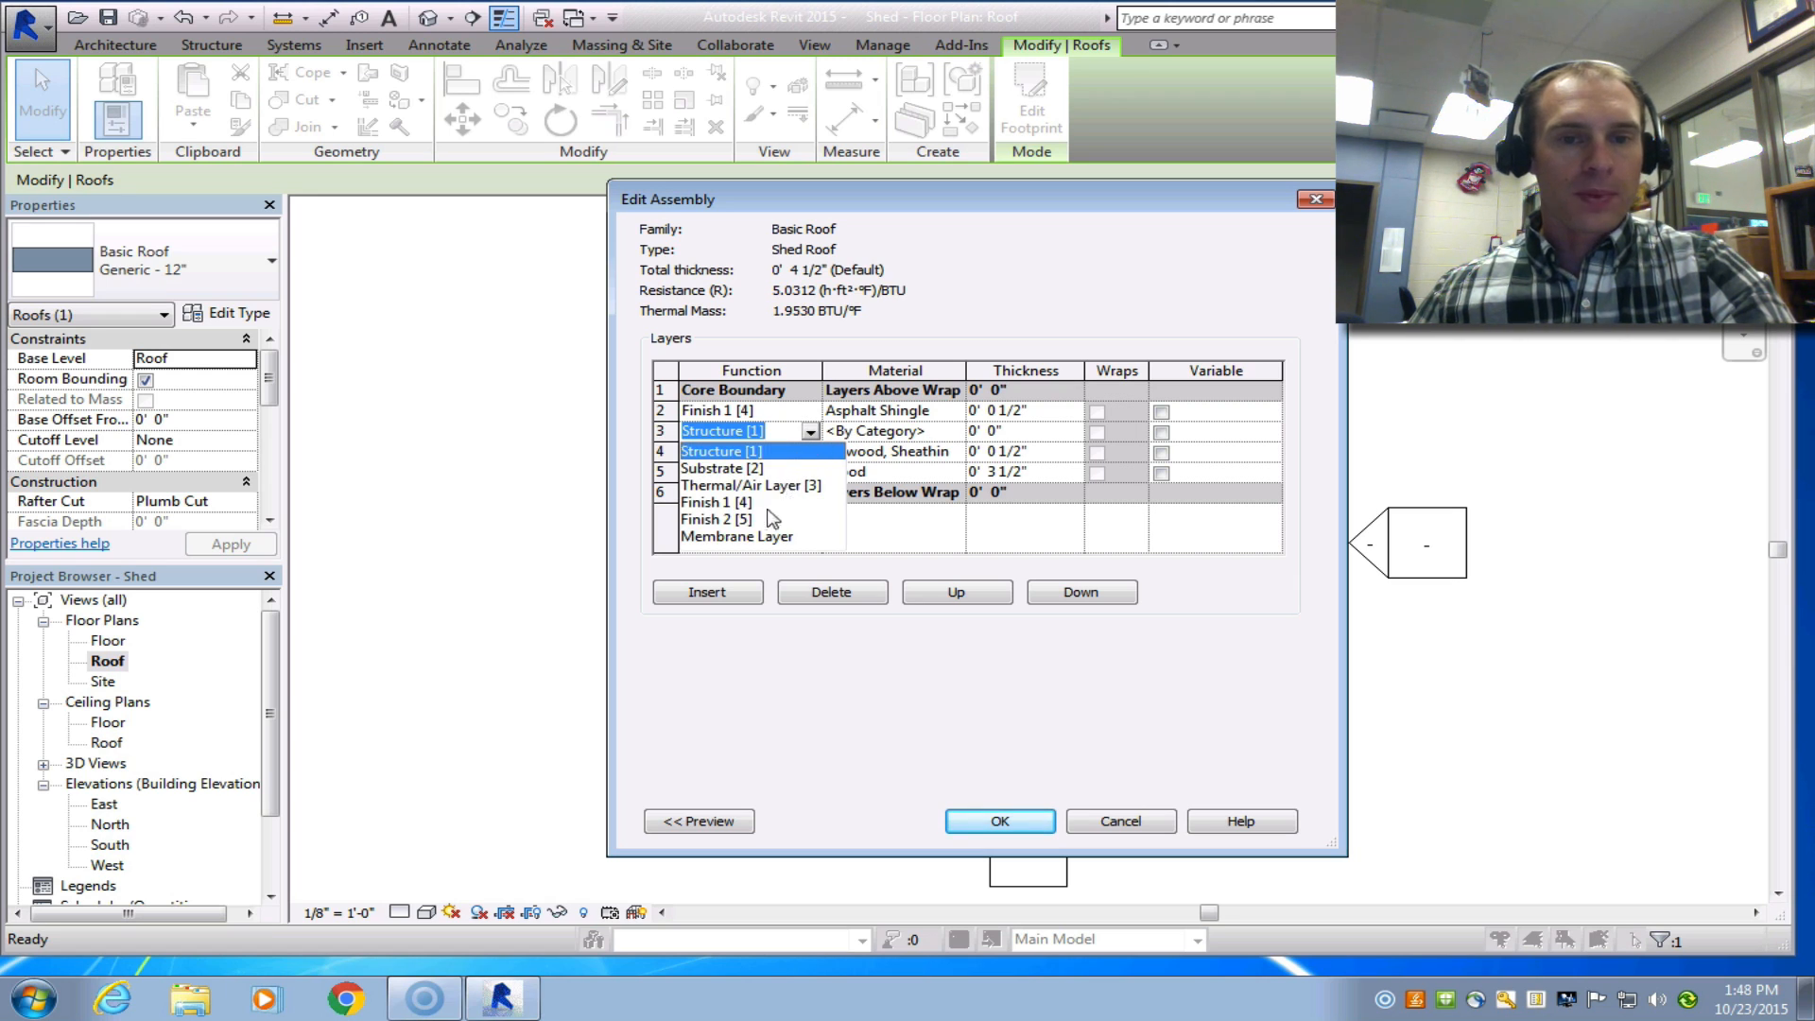
pyautogui.click(767, 537)
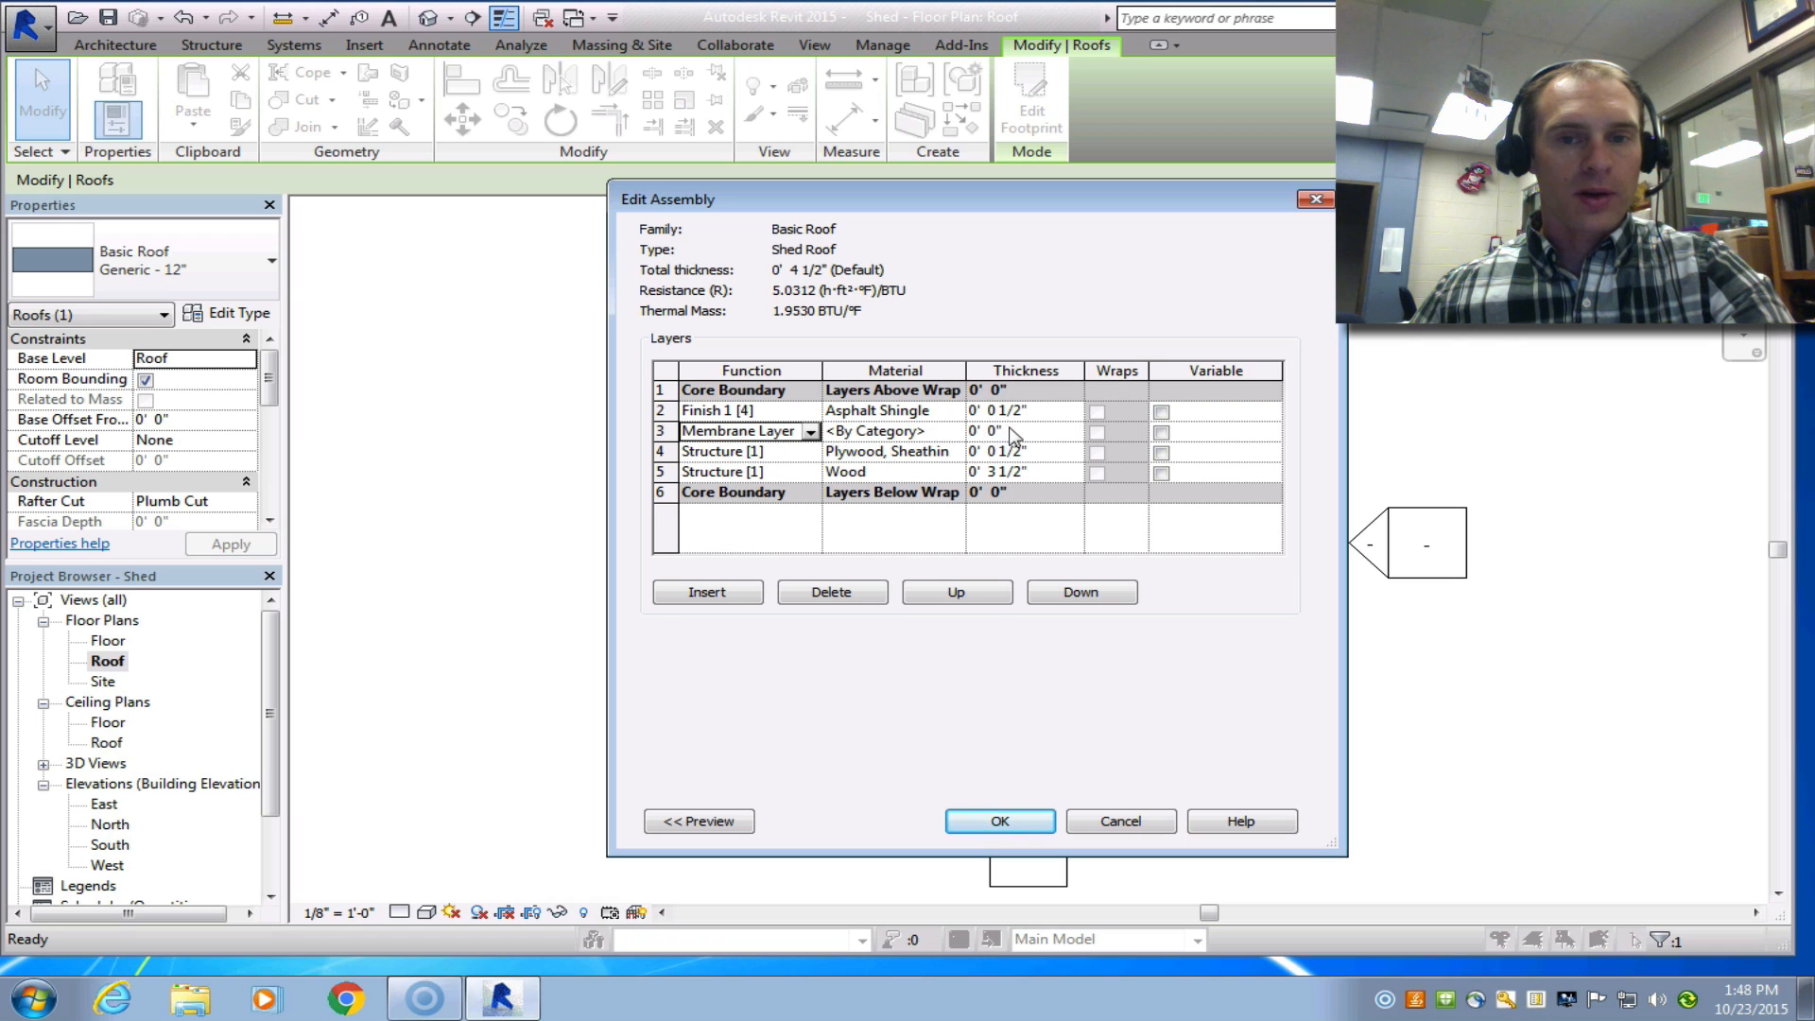
pyautogui.click(960, 431)
pyautogui.click(955, 430)
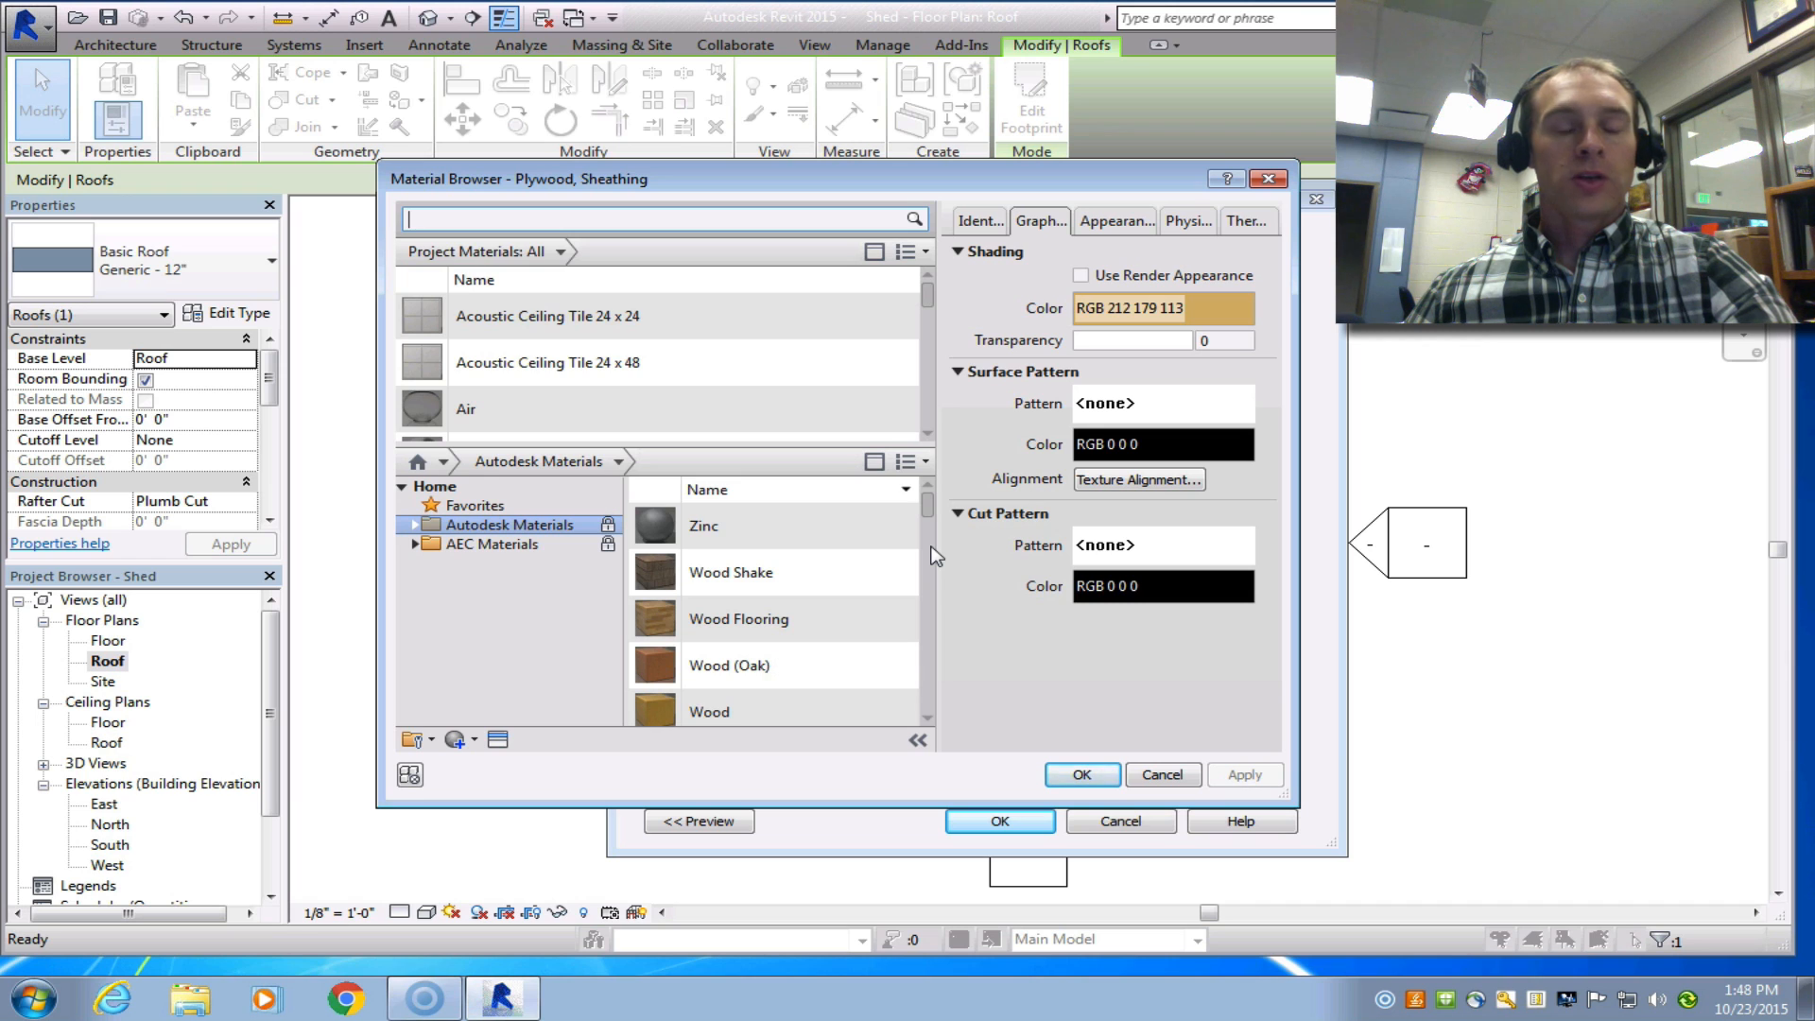
pyautogui.click(427, 223)
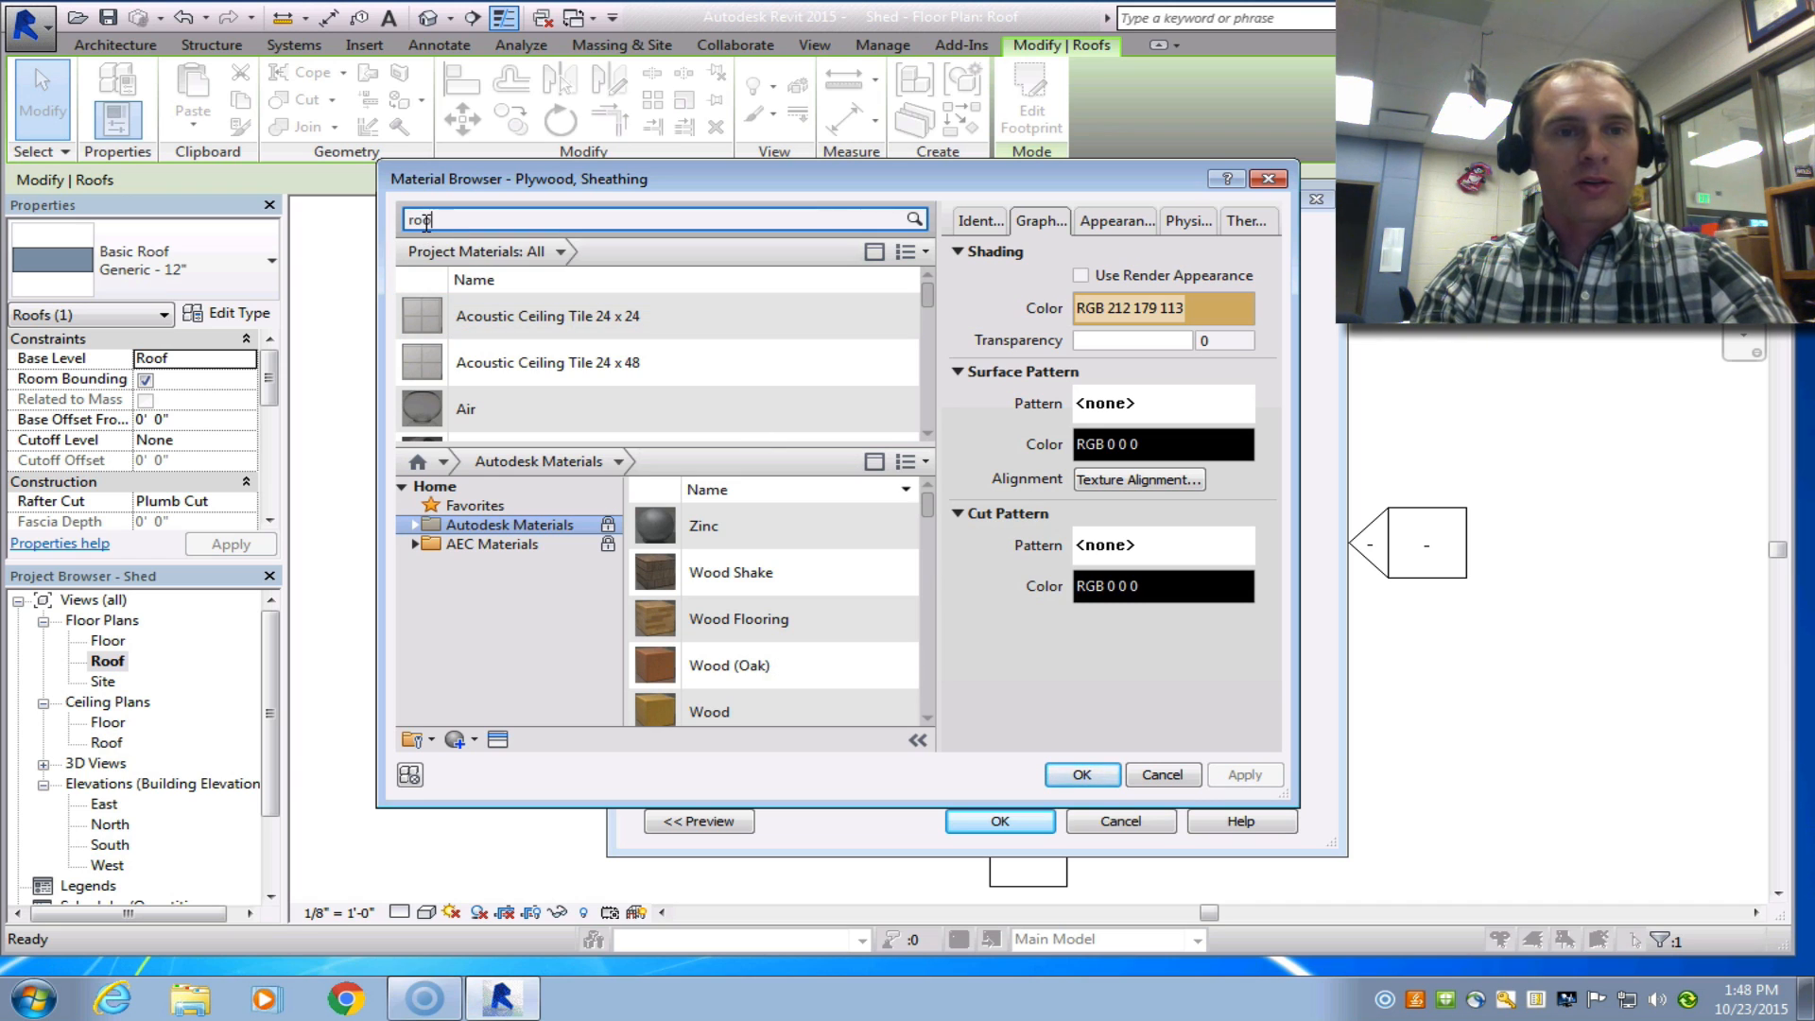
pyautogui.click(929, 426)
pyautogui.scroll(-10, 926, 515)
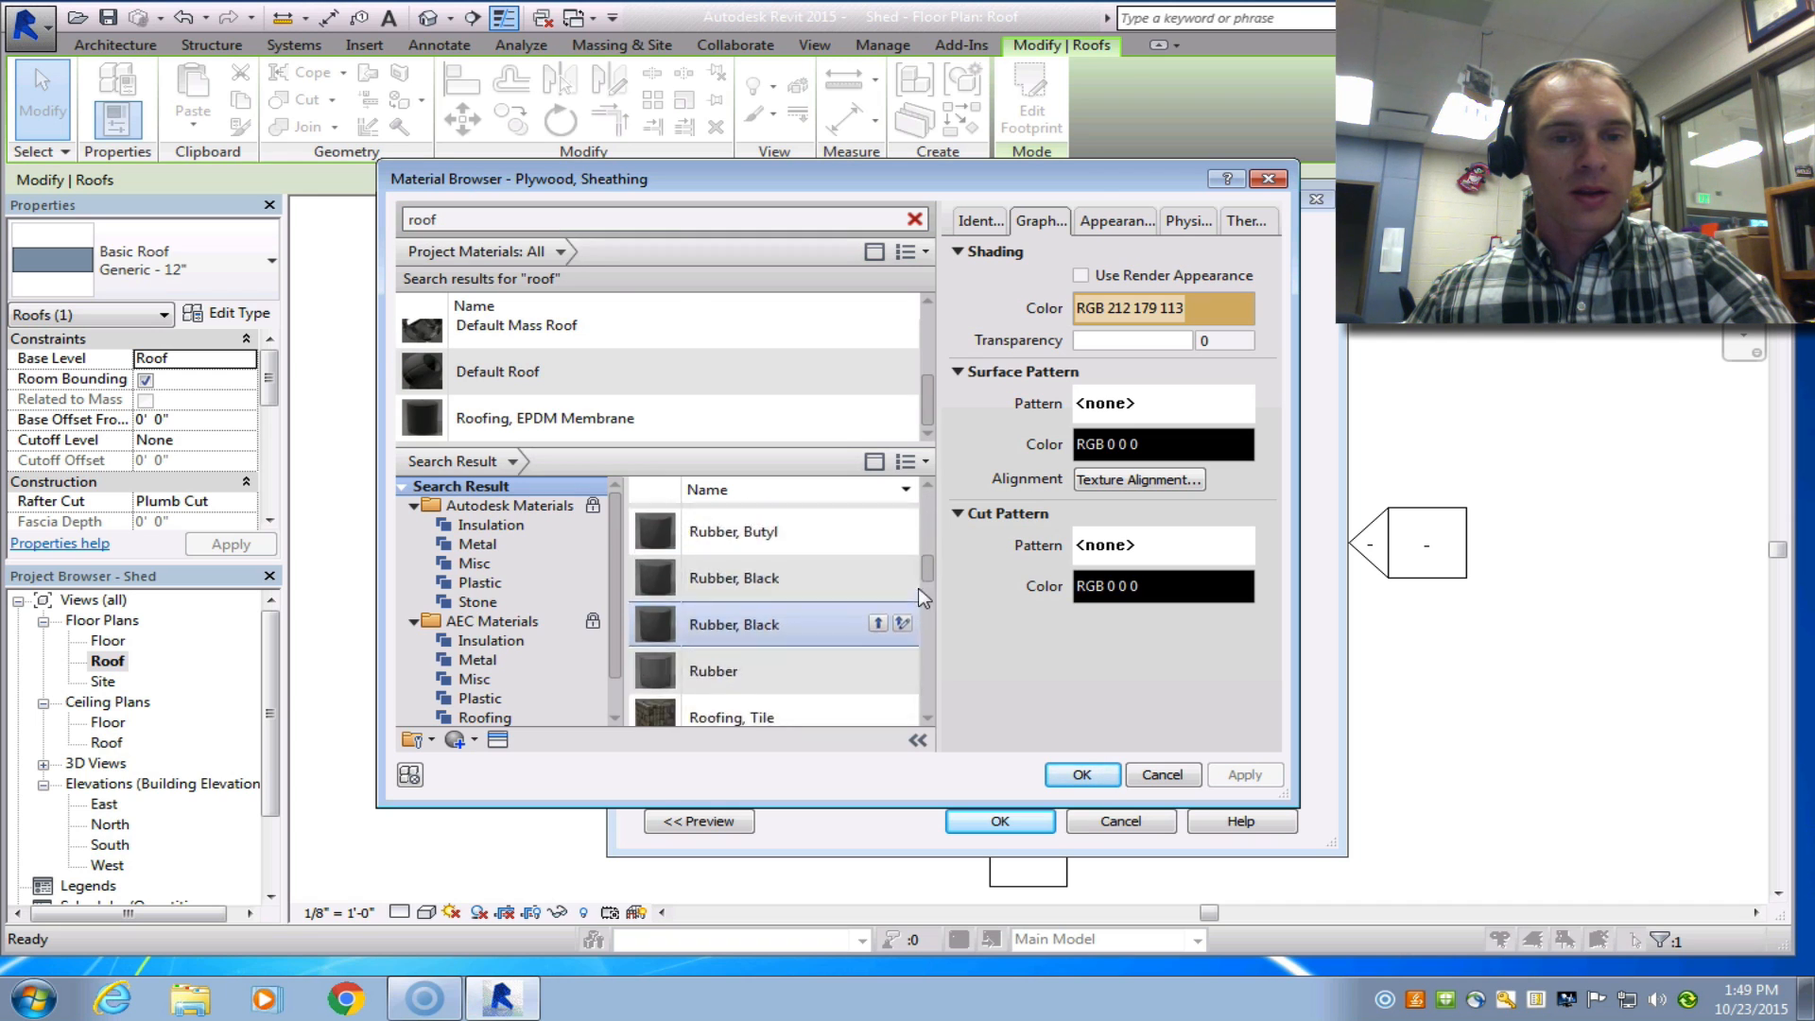
pyautogui.scroll(4, 915, 626)
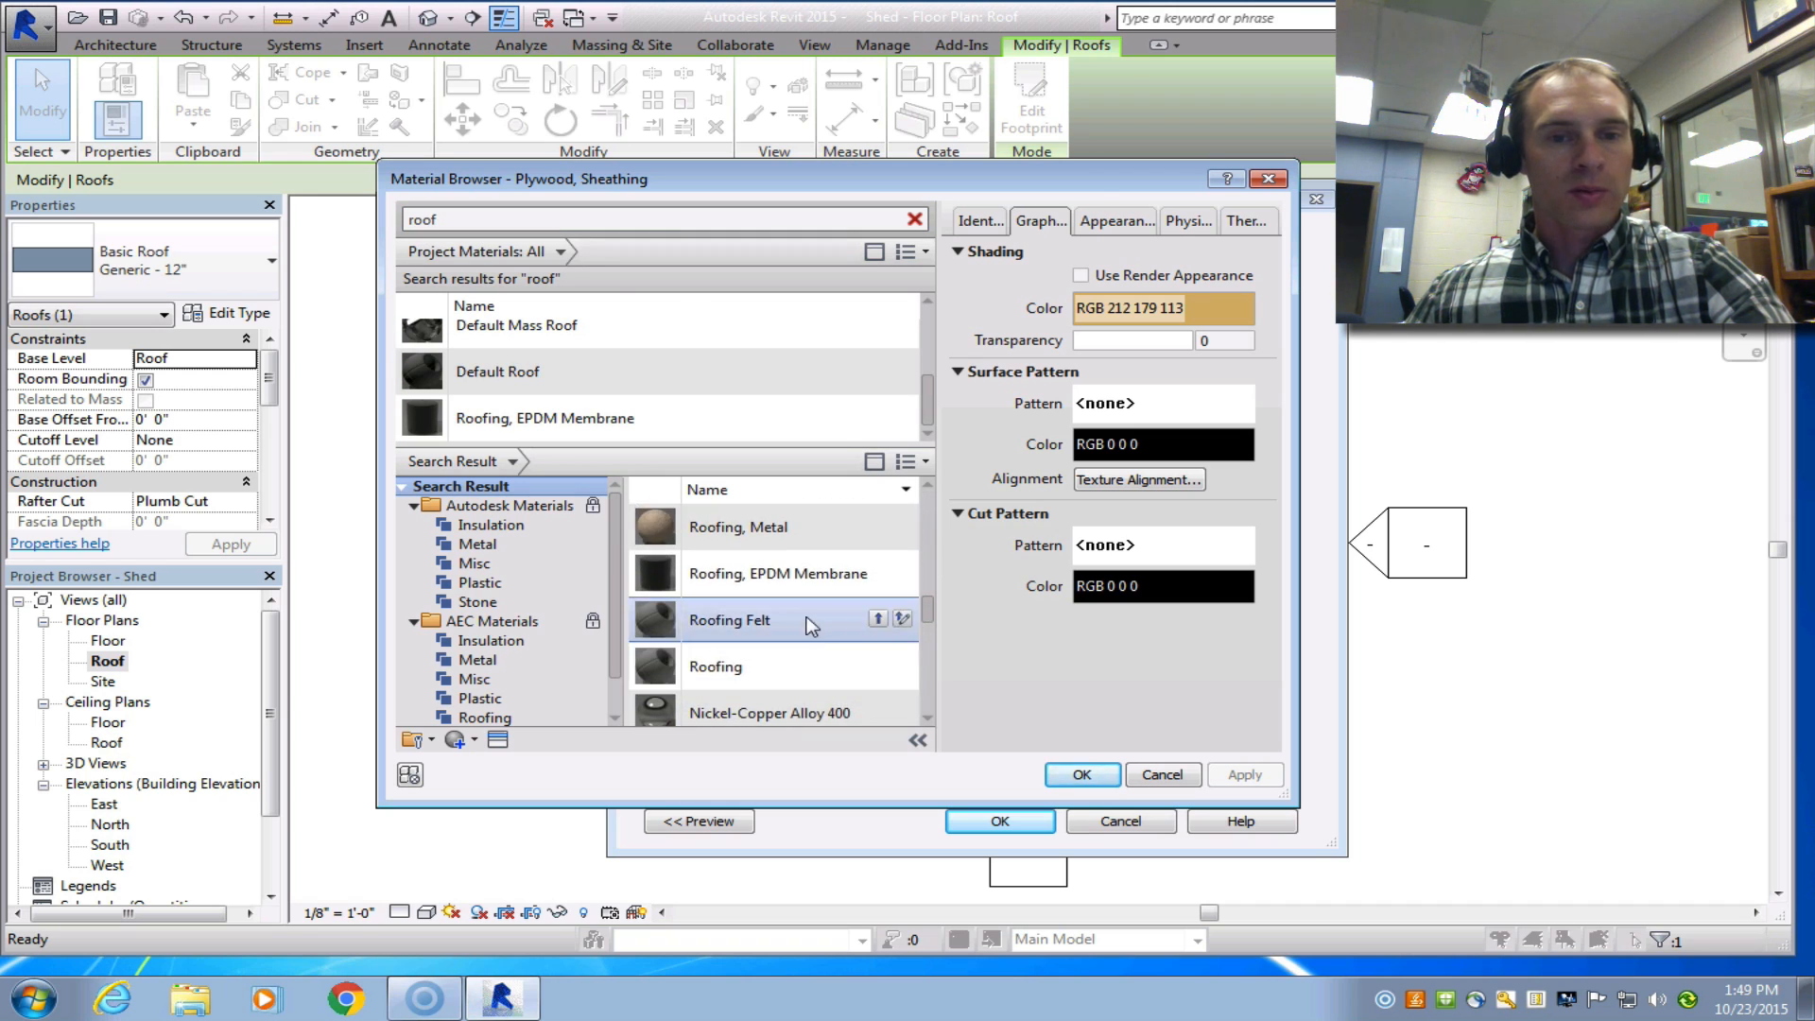
pyautogui.click(879, 618)
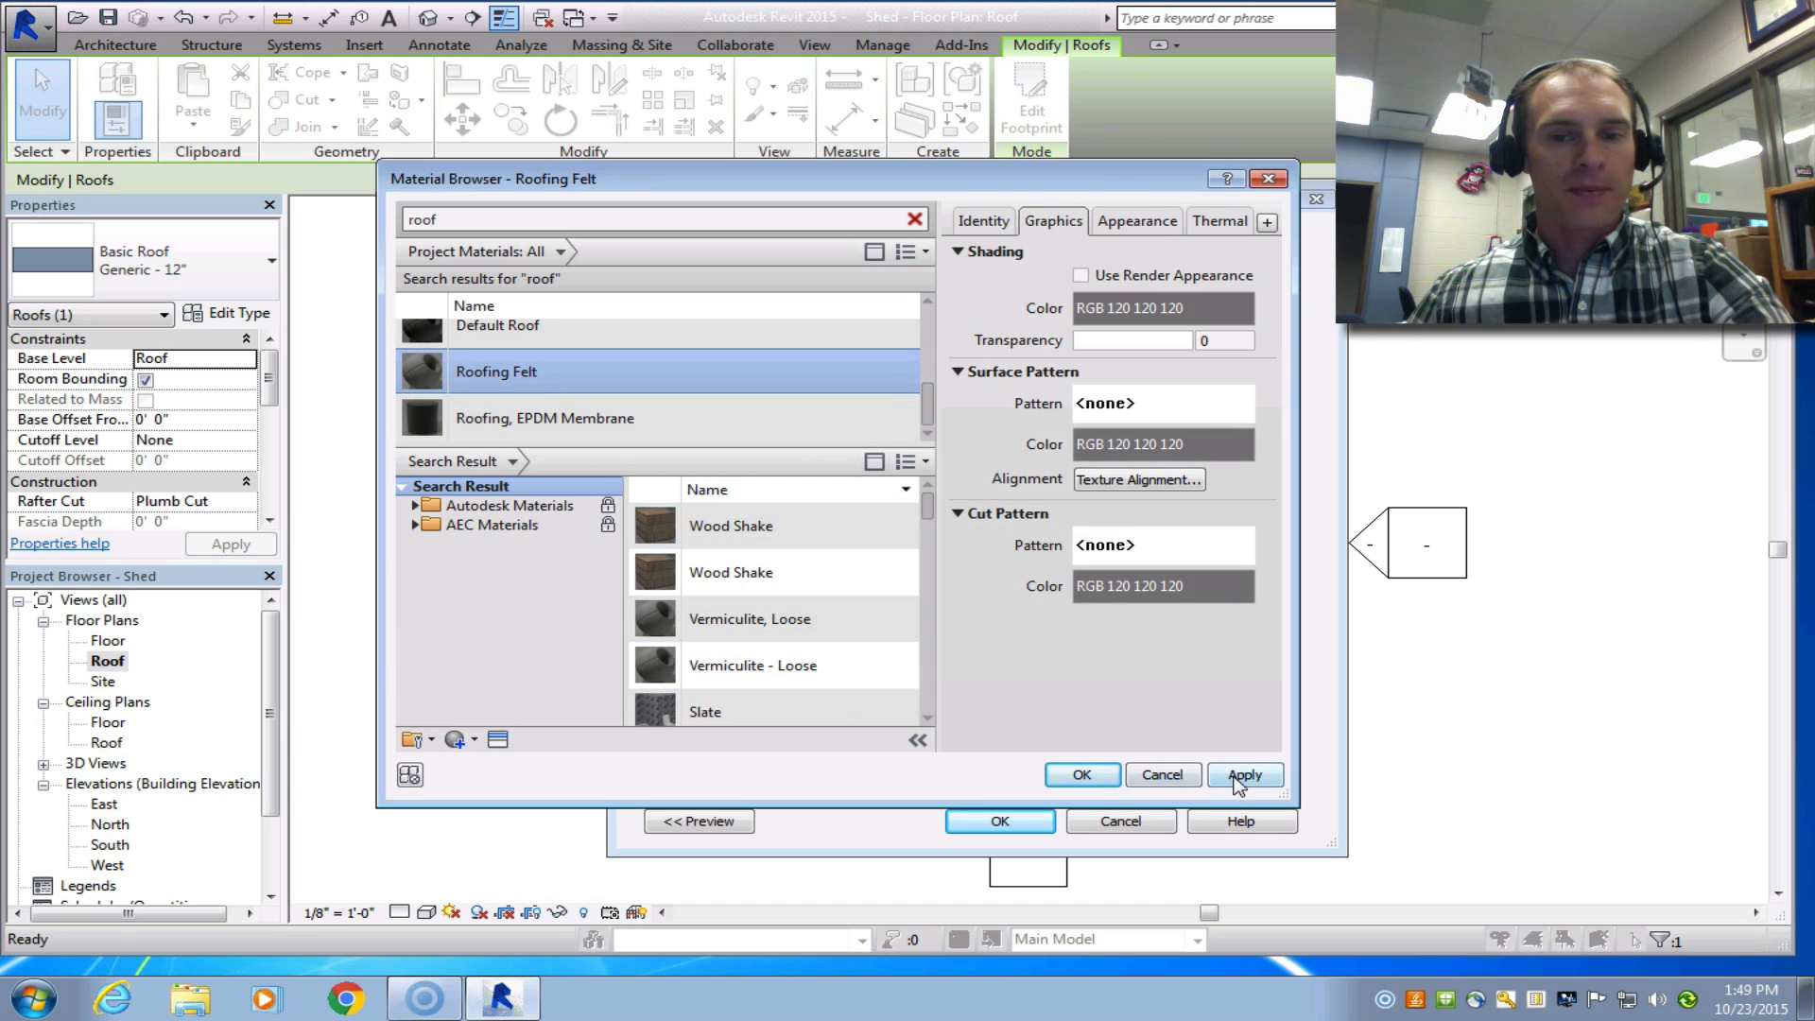
pyautogui.click(1081, 775)
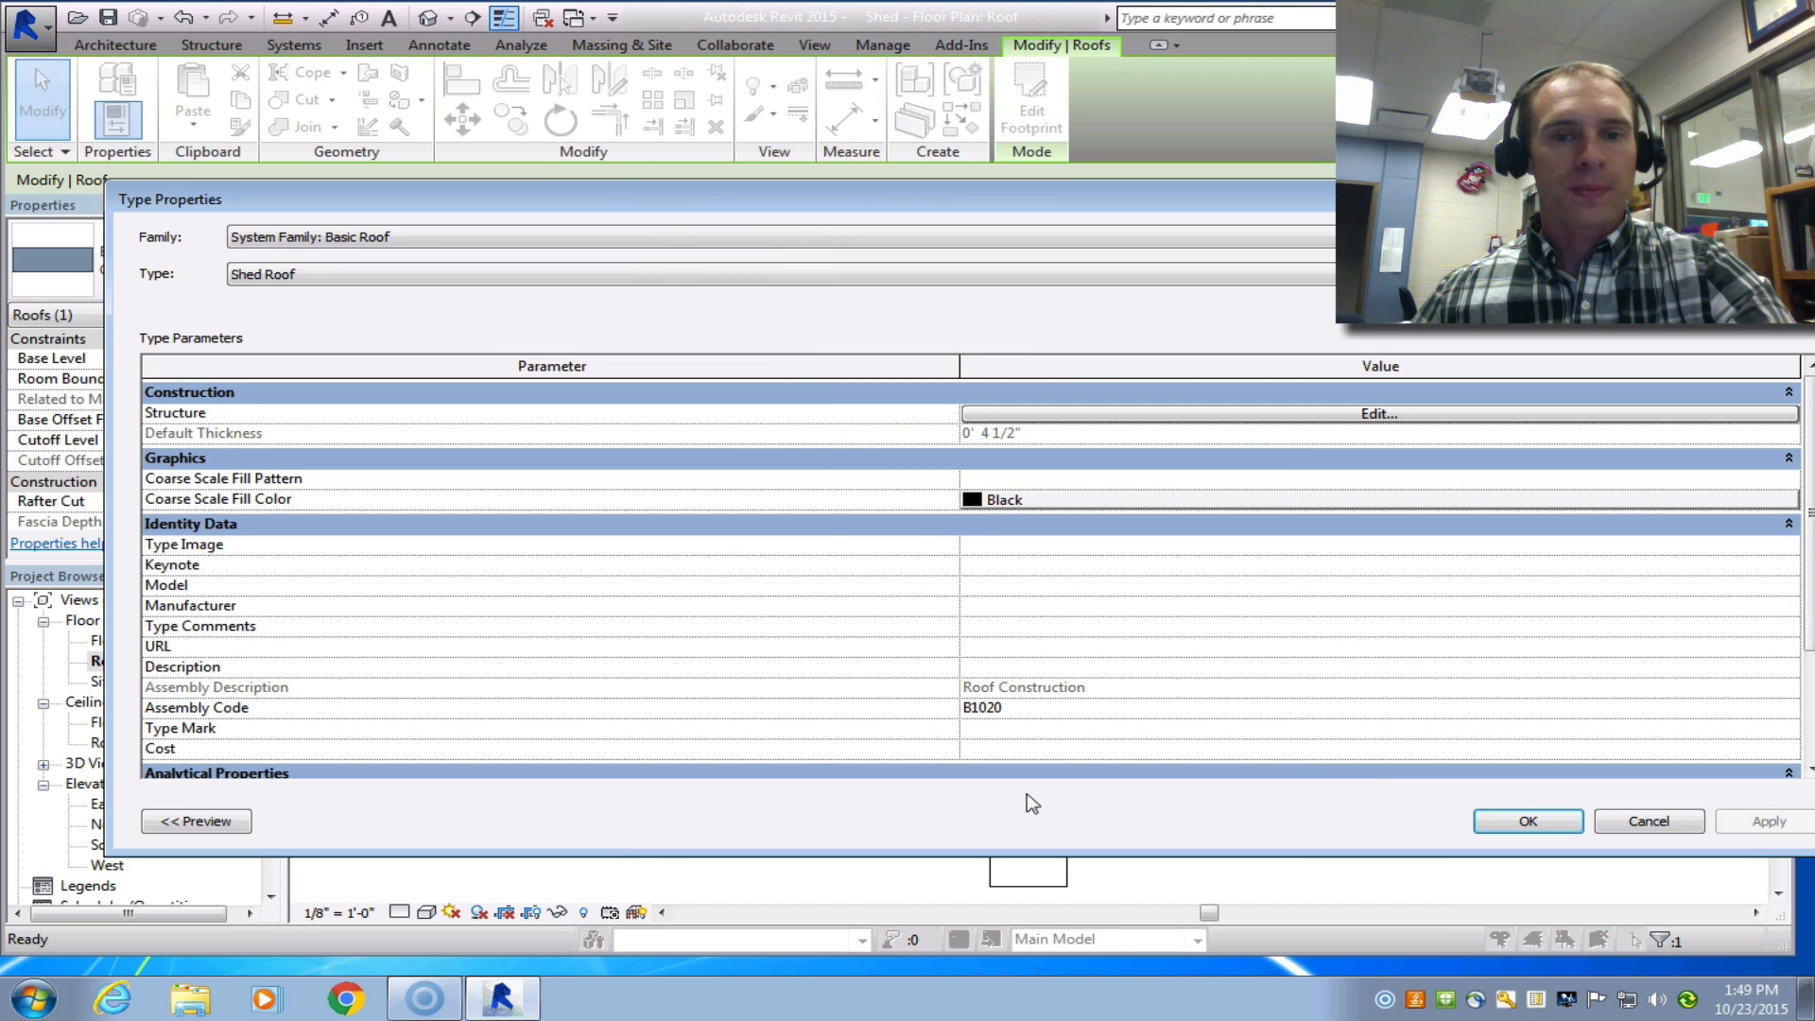
# Accept the Shed Roof type properties for the selected roof and open the default 3D view of the shed.
pyautogui.click(1531, 822)
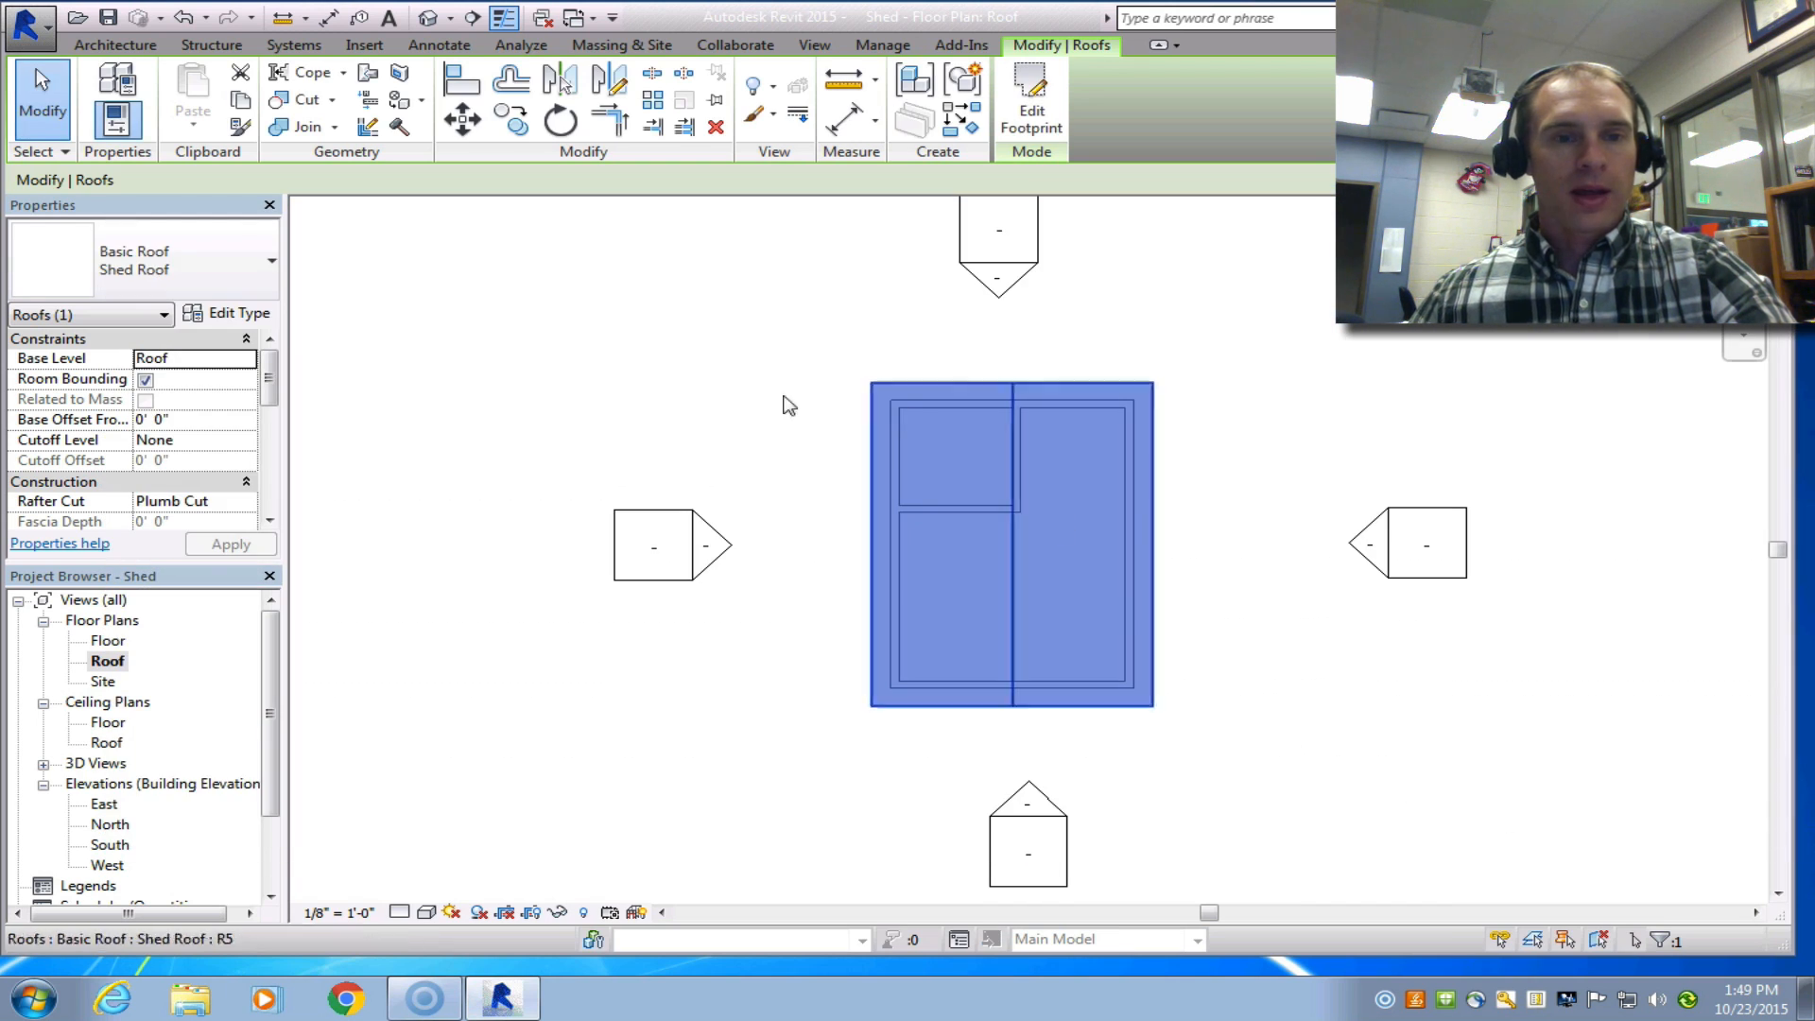
pyautogui.click(813, 44)
pyautogui.click(737, 87)
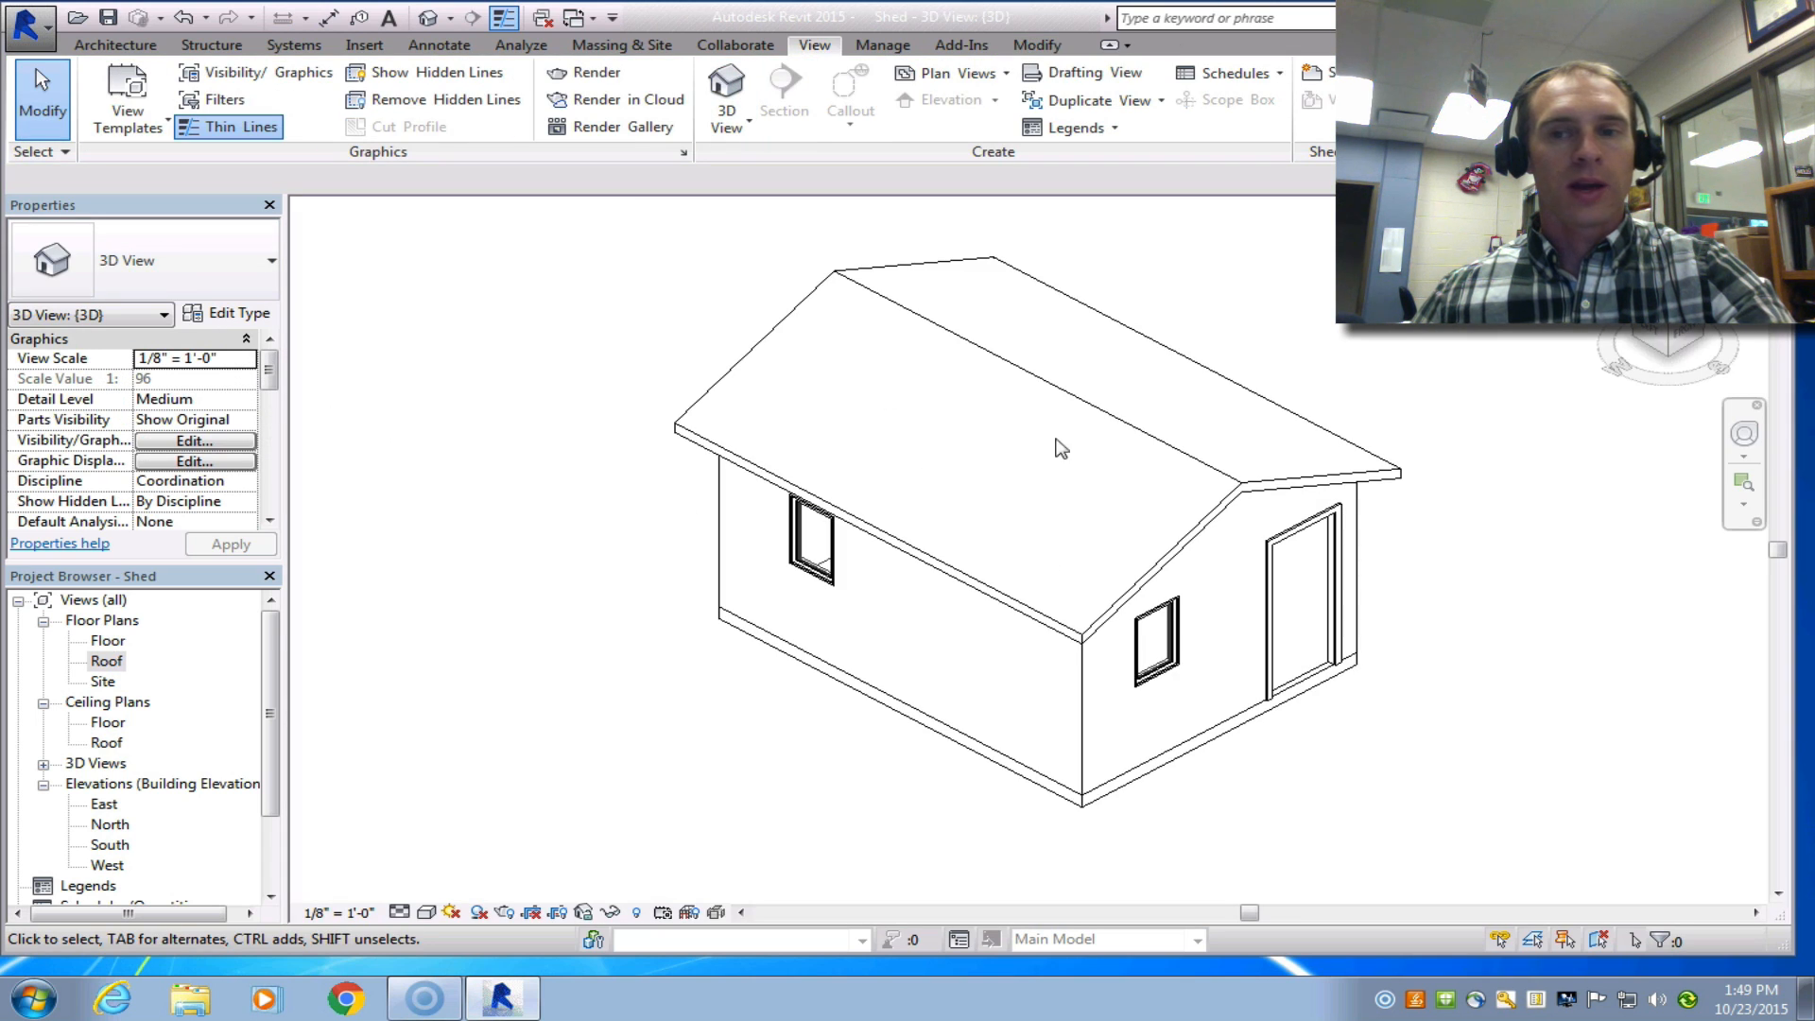